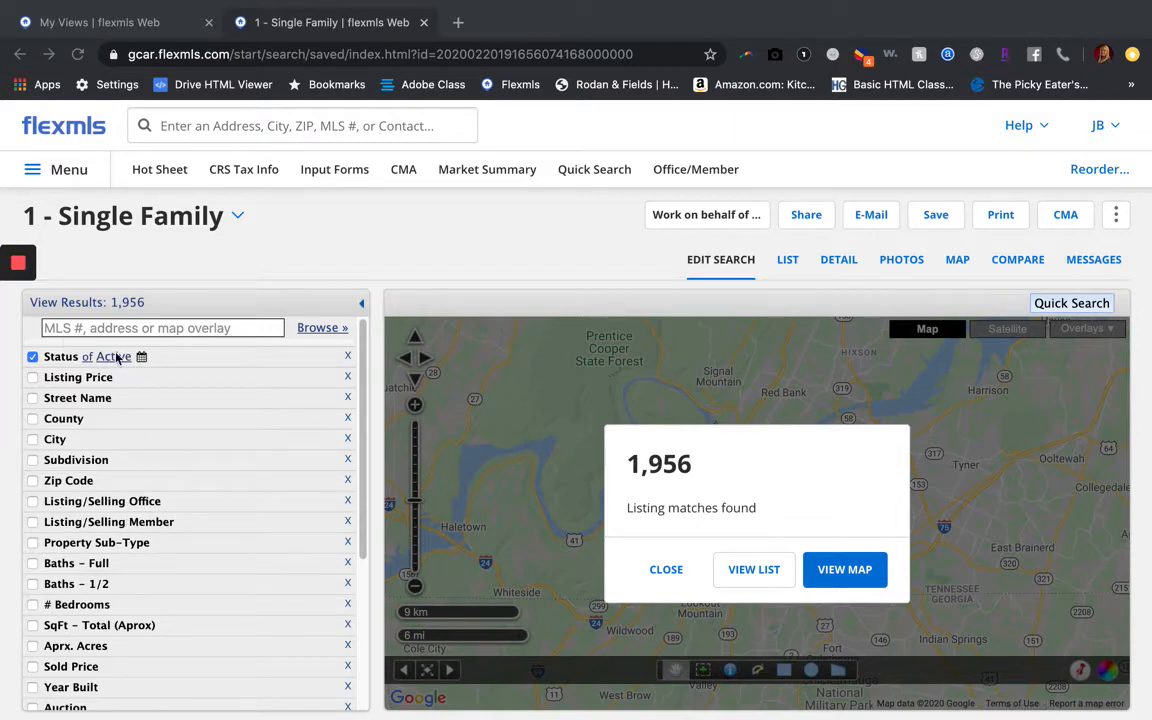
Add all the Appliances fields to the Single Family search criteria
{"action": "scroll", "coordinate": [129, 520], "scroll_direction": "down", "scroll_amount": 3}
{"action": "scroll", "coordinate": [129, 522], "scroll_direction": "down", "scroll_amount": 1}
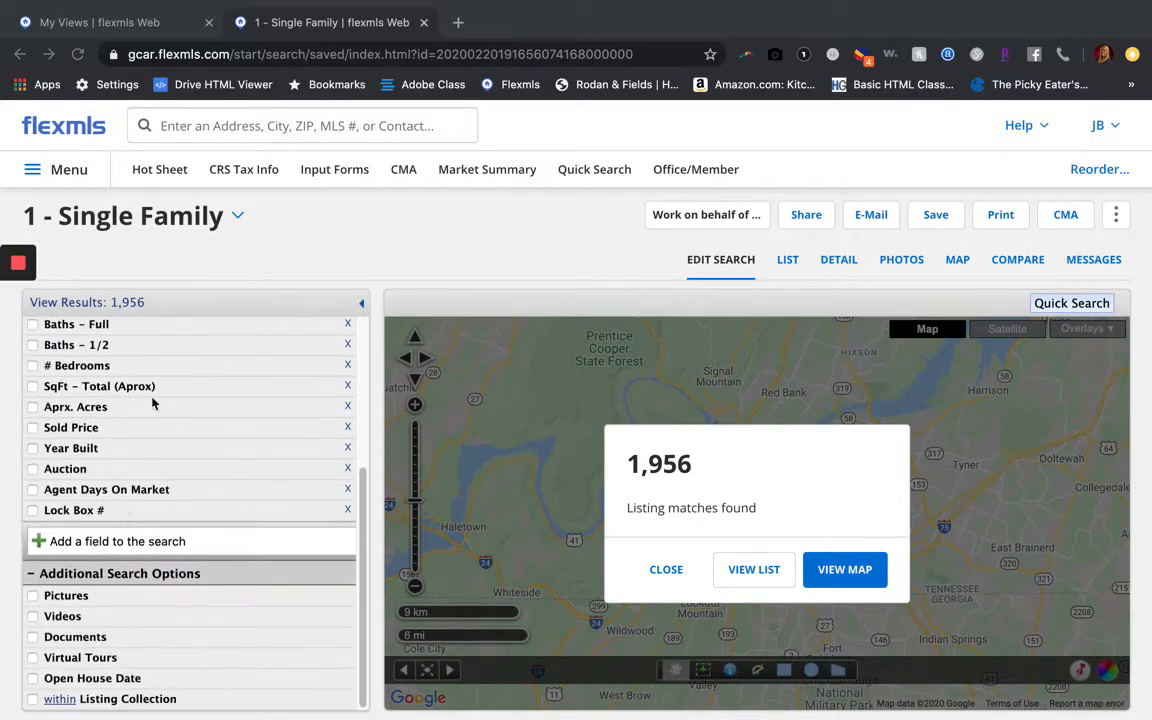
{"action": "scroll", "coordinate": [165, 420], "scroll_direction": "up", "scroll_amount": 5}
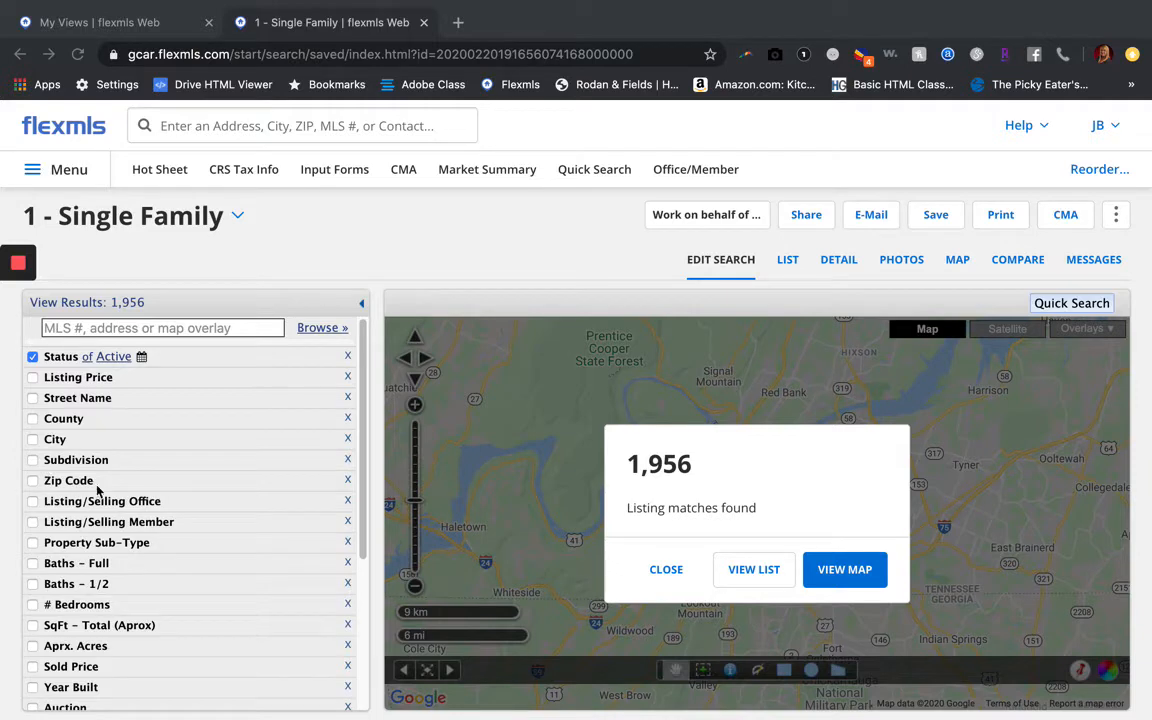
{"action": "scroll", "coordinate": [69, 568], "scroll_direction": "down", "scroll_amount": 2}
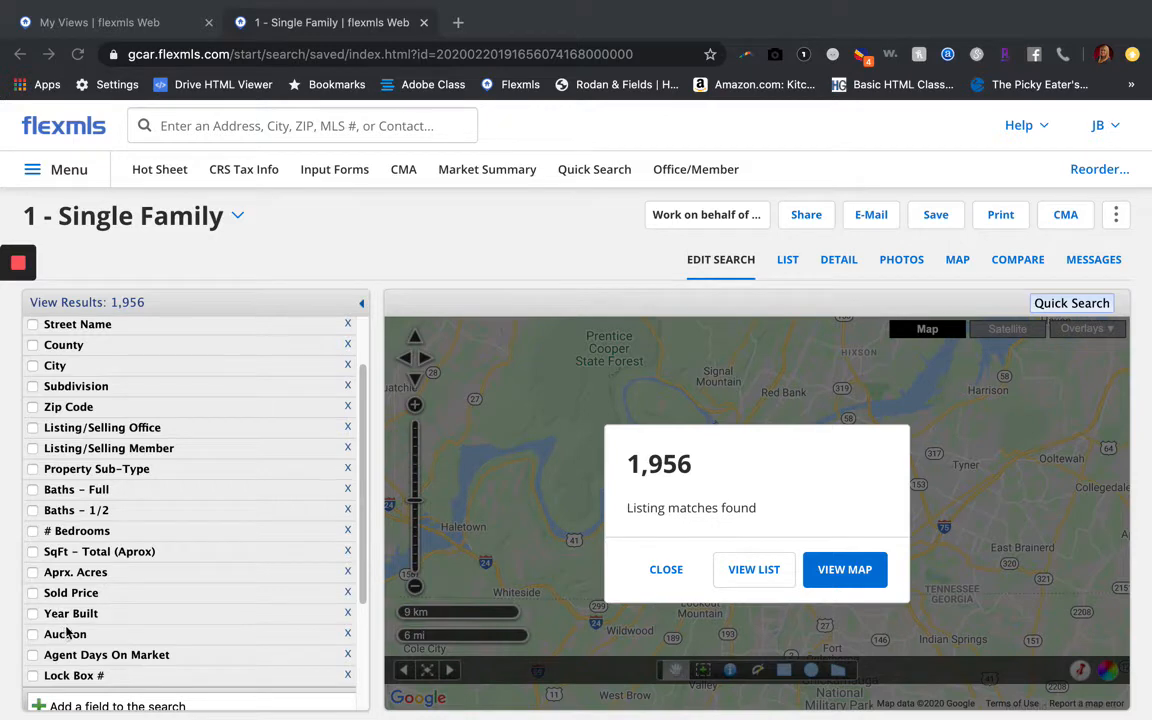
{"action": "scroll", "coordinate": [67, 631], "scroll_direction": "down", "scroll_amount": 2}
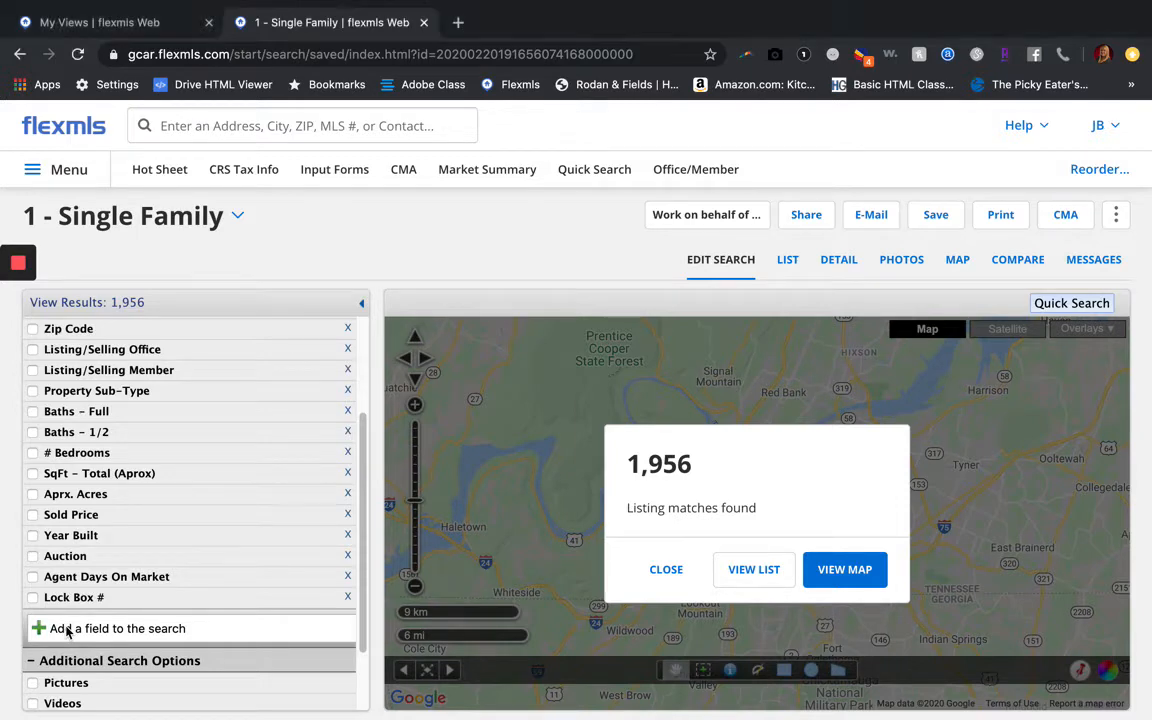
{"action": "left_click", "coordinate": [80, 629]}
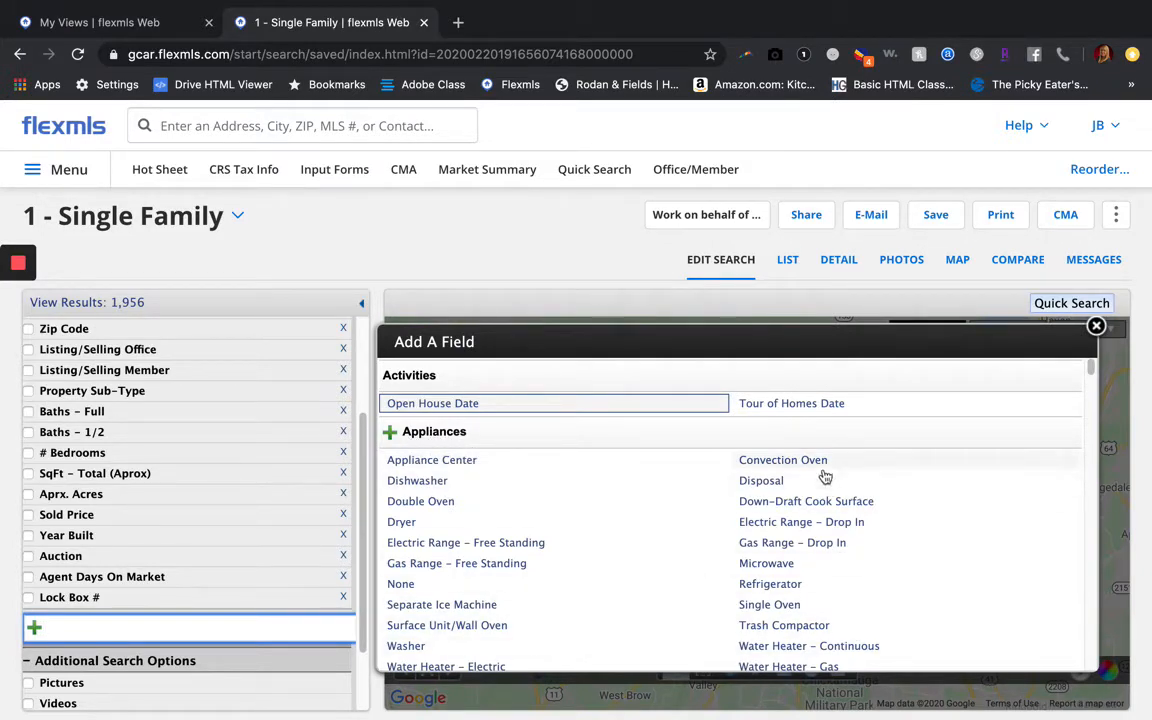
{"action": "left_click", "coordinate": [410, 438]}
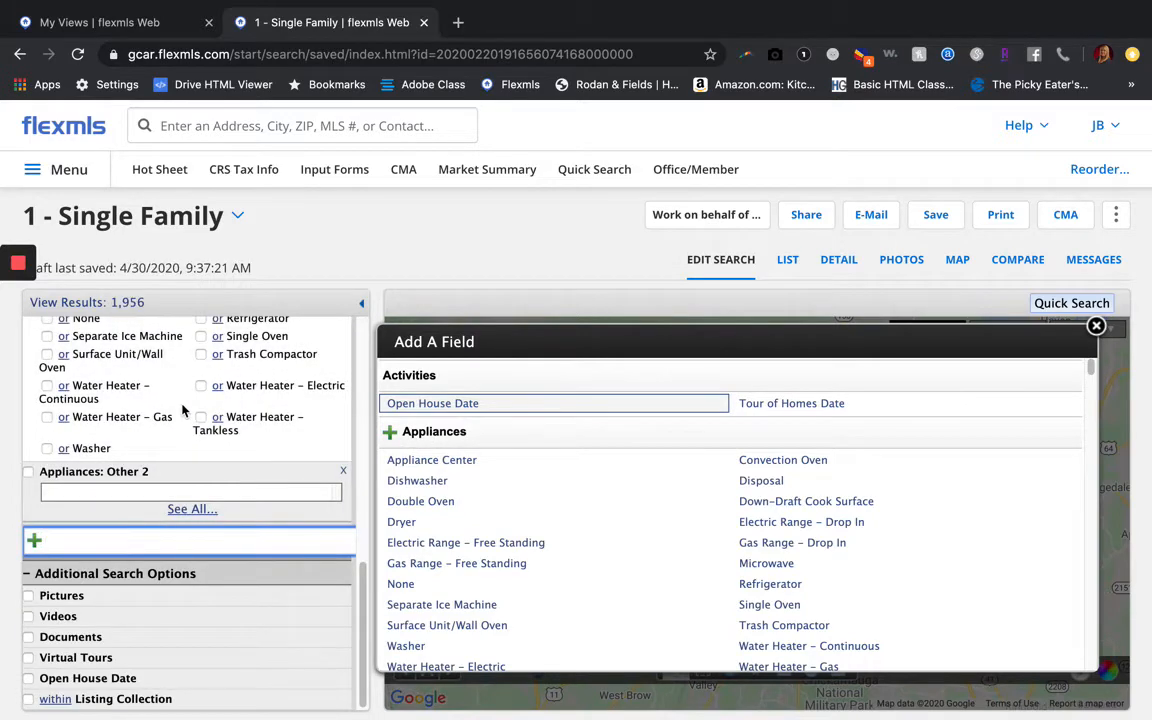
Require a Refrigerator under Appliances, narrowing results from 1,956 to 944 listings
{"action": "scroll", "coordinate": [200, 408], "scroll_direction": "up", "scroll_amount": 3}
{"action": "scroll", "coordinate": [204, 408], "scroll_direction": "up", "scroll_amount": 3}
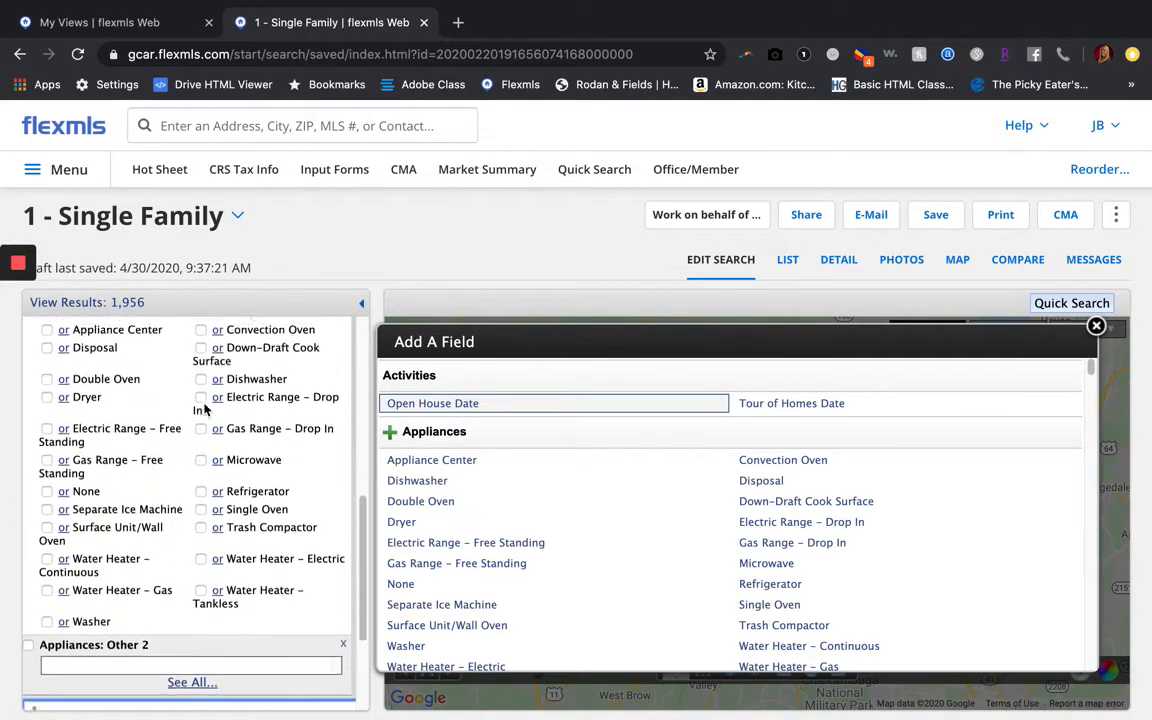
{"action": "scroll", "coordinate": [204, 408], "scroll_direction": "down", "scroll_amount": 3}
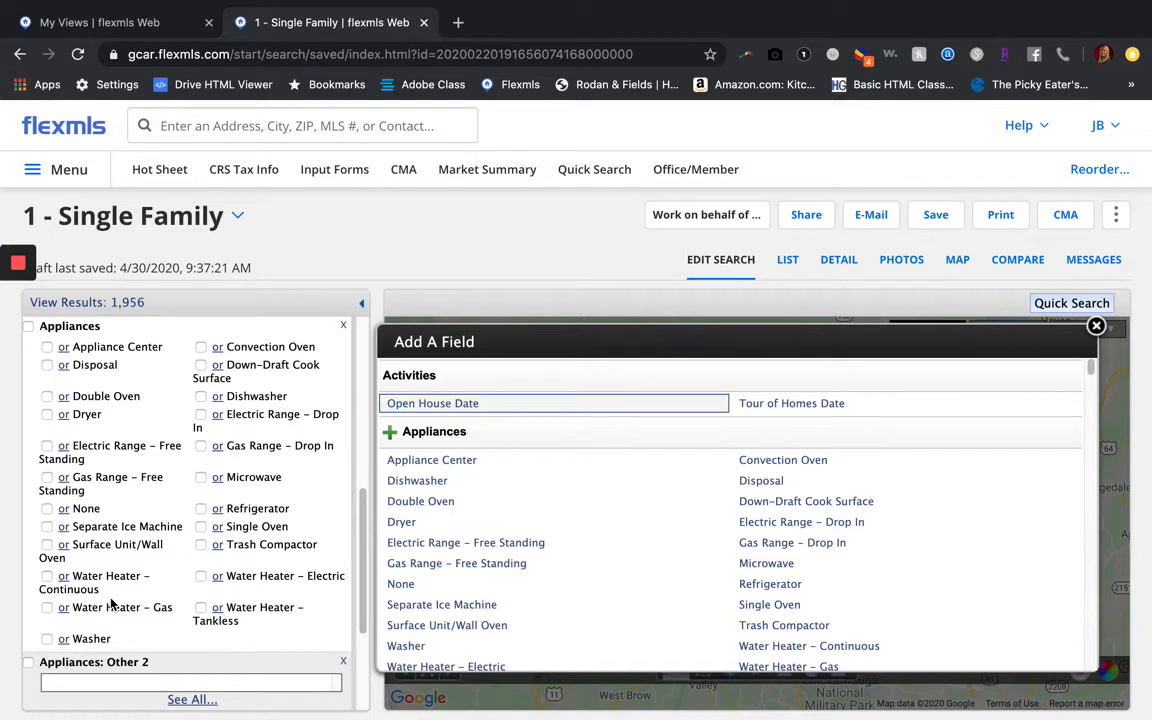
{"action": "left_click", "coordinate": [200, 510]}
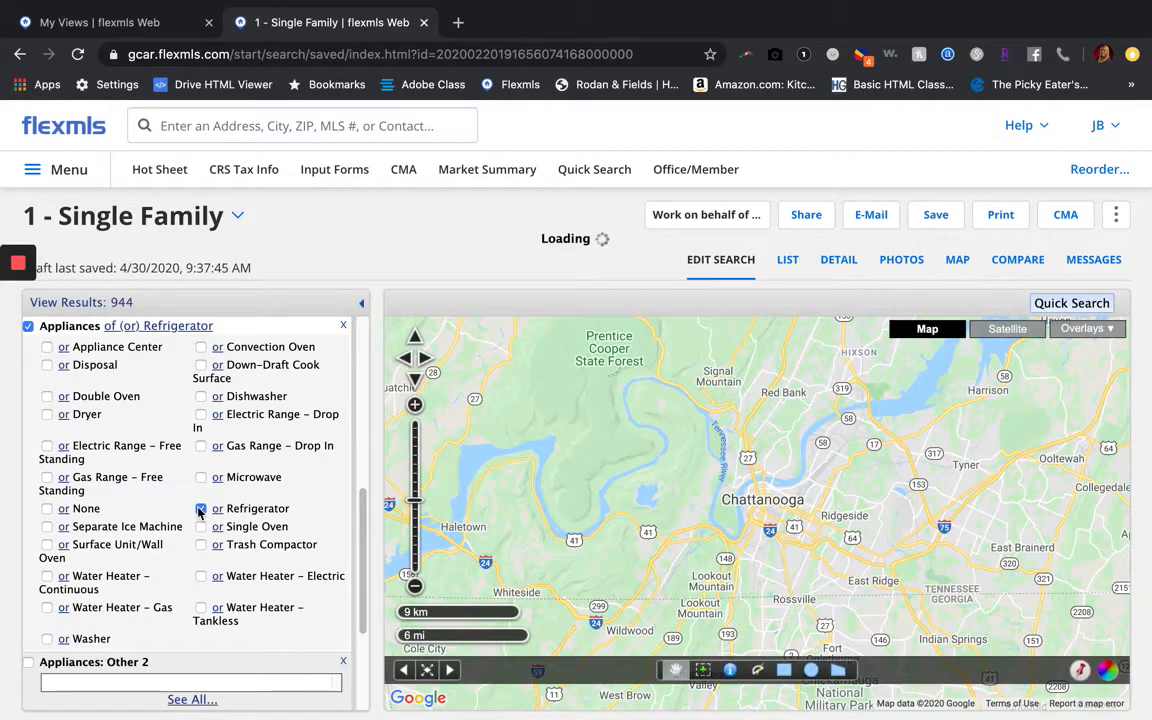
Check Microwave and switch Microwave and Refrigerator to 'and', leaving 627 listings
{"action": "left_click", "coordinate": [201, 478]}
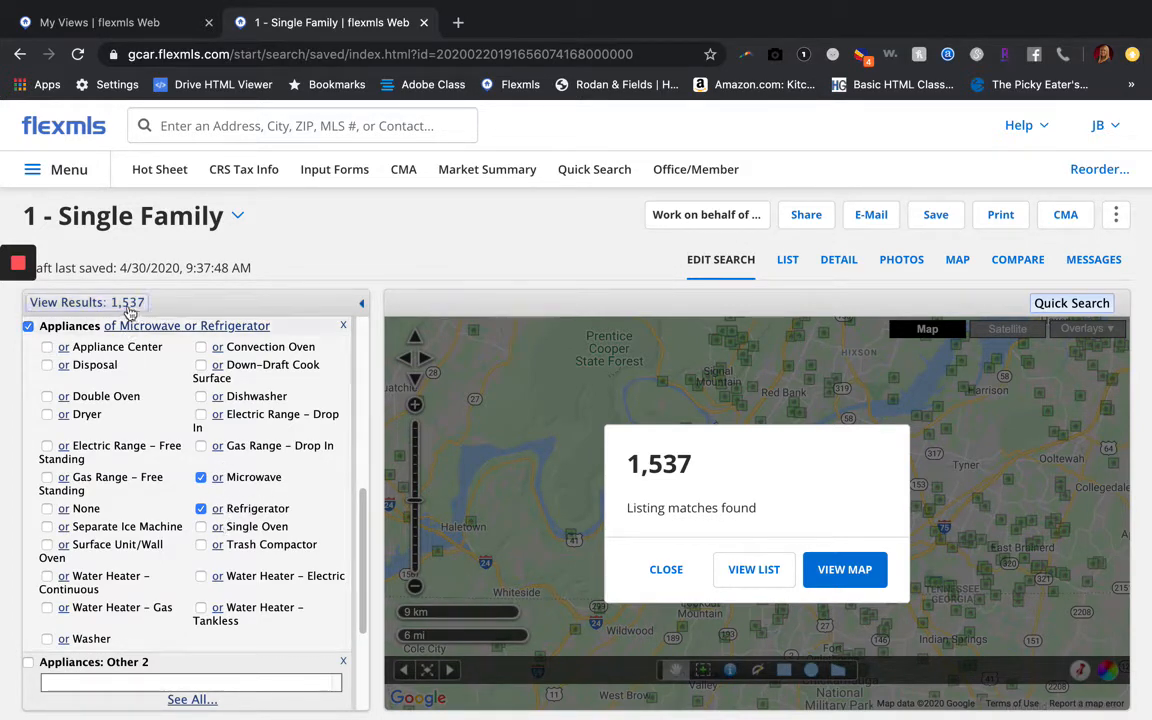
{"action": "scroll", "coordinate": [150, 420], "scroll_direction": "up", "scroll_amount": 10}
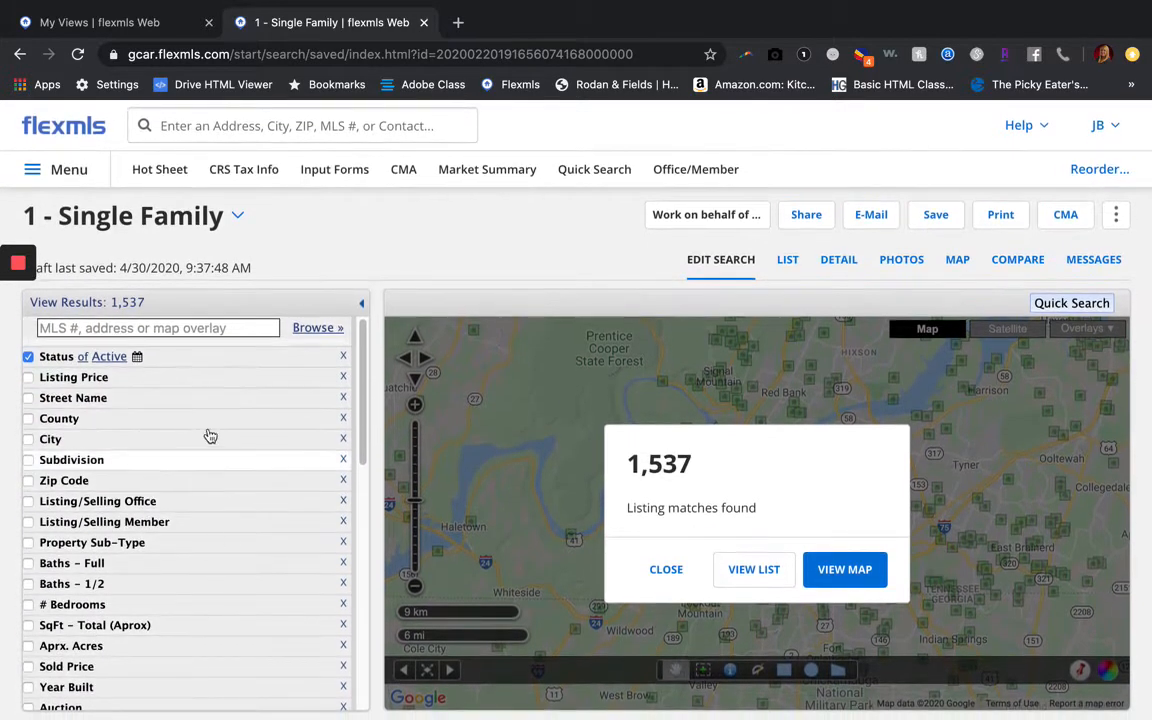
{"action": "scroll", "coordinate": [210, 438], "scroll_direction": "down", "scroll_amount": 3}
{"action": "scroll", "coordinate": [210, 438], "scroll_direction": "down", "scroll_amount": 5}
{"action": "scroll", "coordinate": [150, 360], "scroll_direction": "up", "scroll_amount": 1}
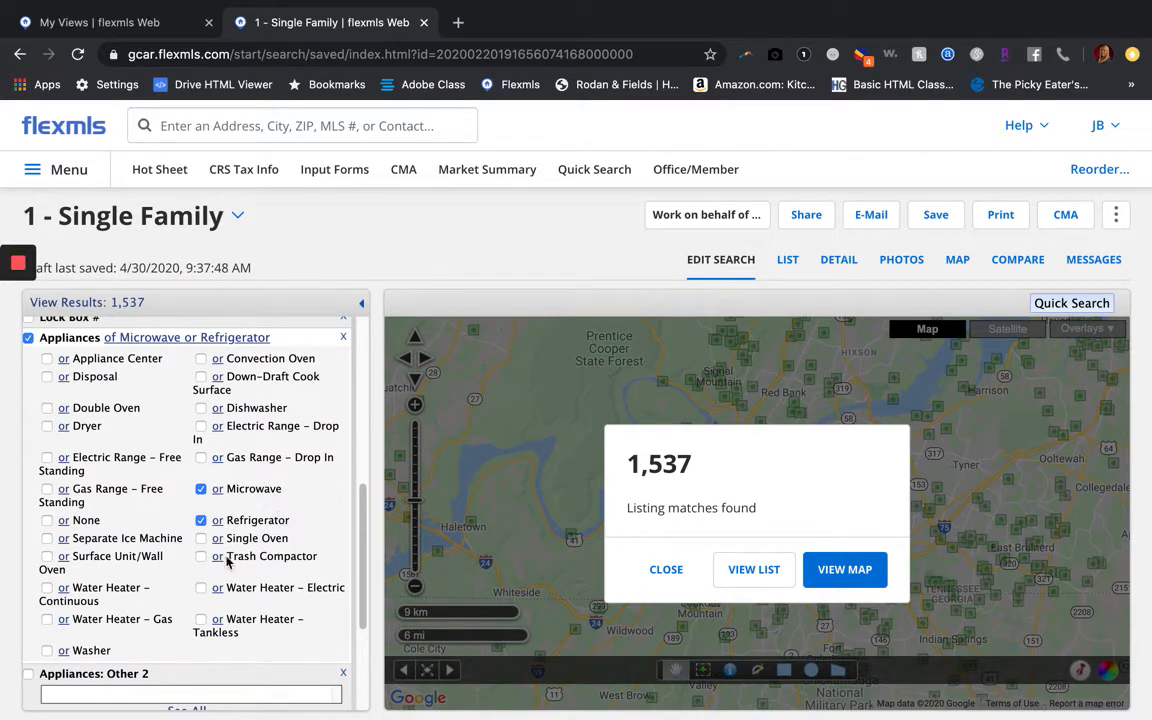
{"action": "left_click", "coordinate": [217, 490]}
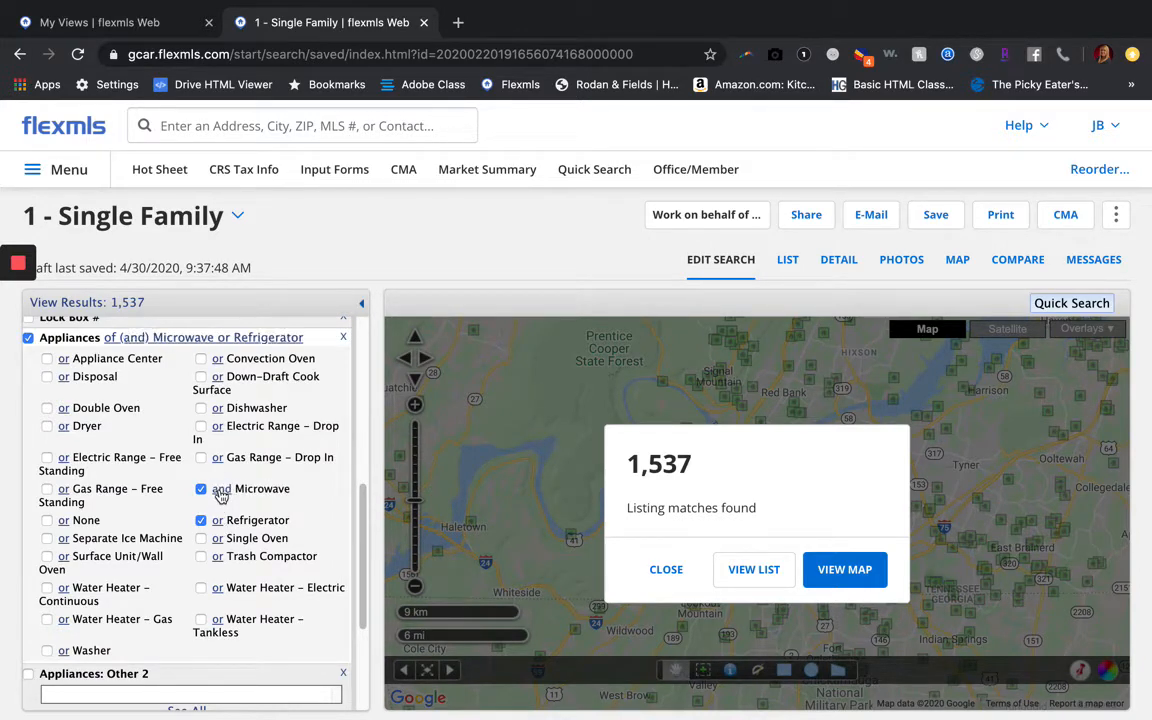
{"action": "left_click", "coordinate": [218, 521]}
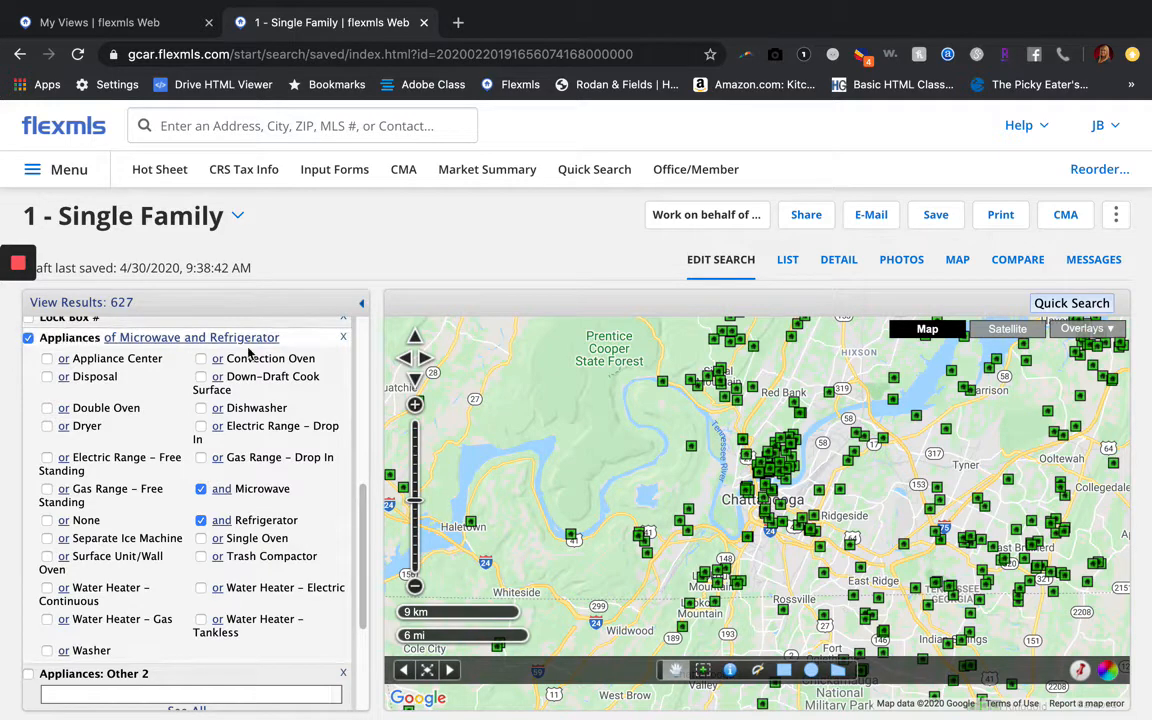
{"action": "scroll", "coordinate": [93, 663], "scroll_direction": "down", "scroll_amount": 5}
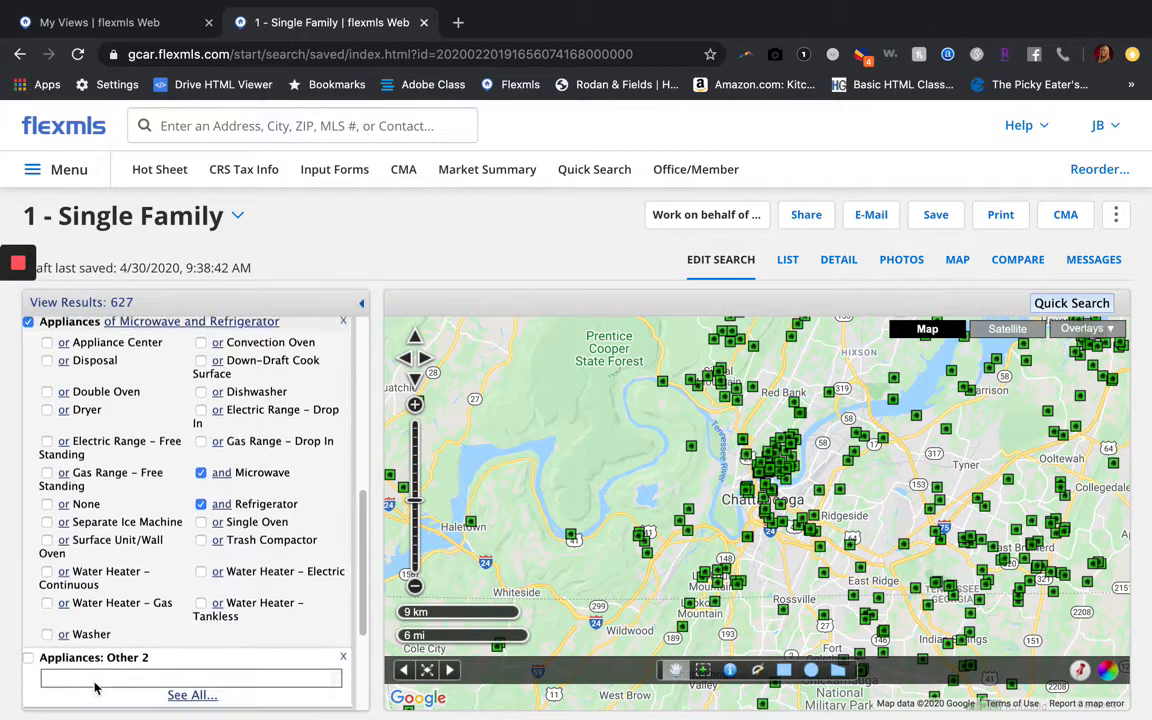
Delete the Appliances and Appliances: Other 2 criteria, returning matches to about 1,954
{"action": "left_click", "coordinate": [72, 550]}
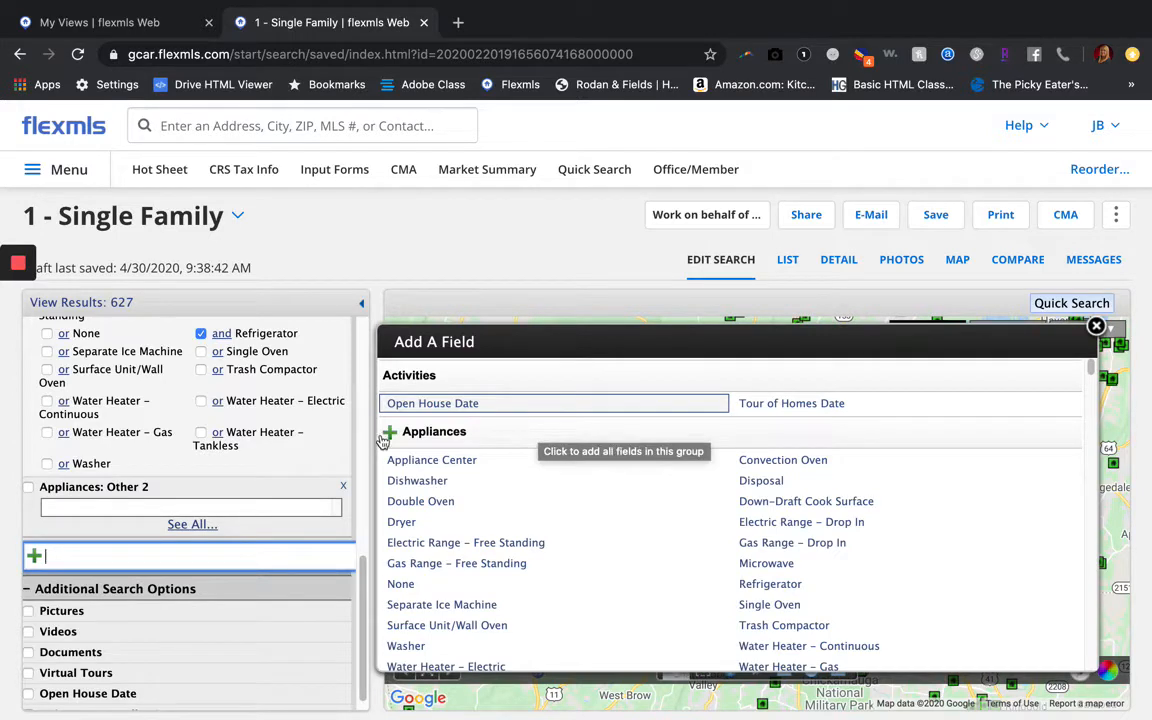
{"action": "scroll", "coordinate": [255, 430], "scroll_direction": "up", "scroll_amount": 3}
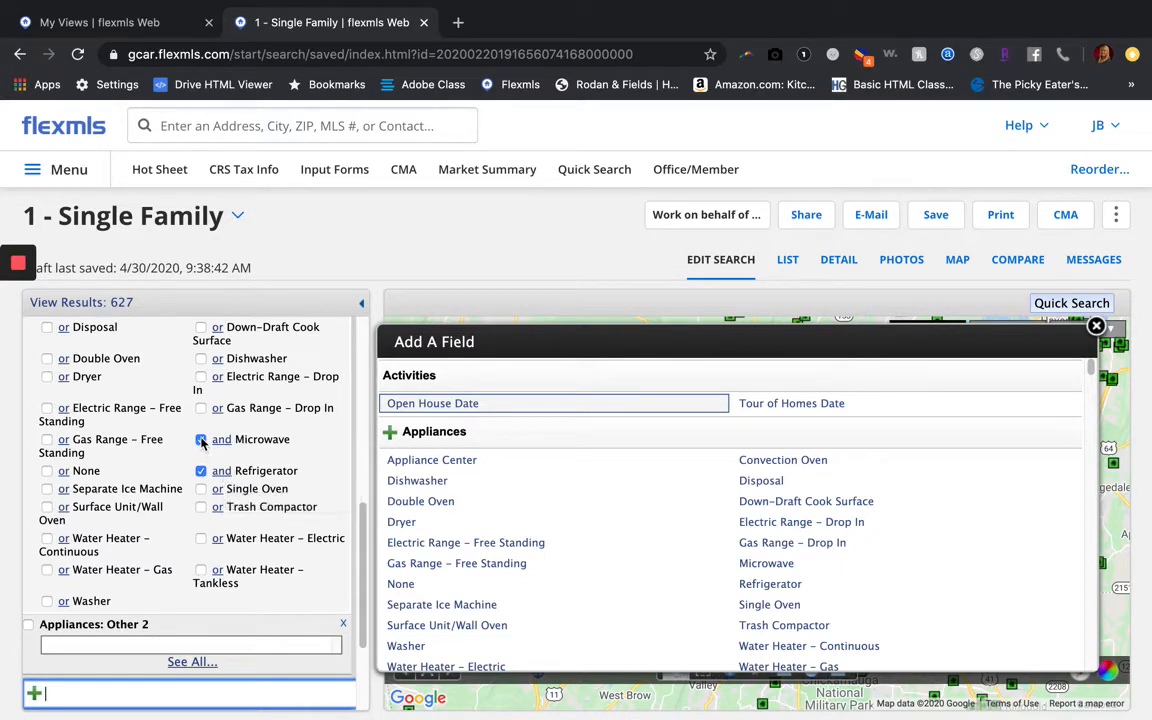
{"action": "scroll", "coordinate": [125, 425], "scroll_direction": "up", "scroll_amount": 3}
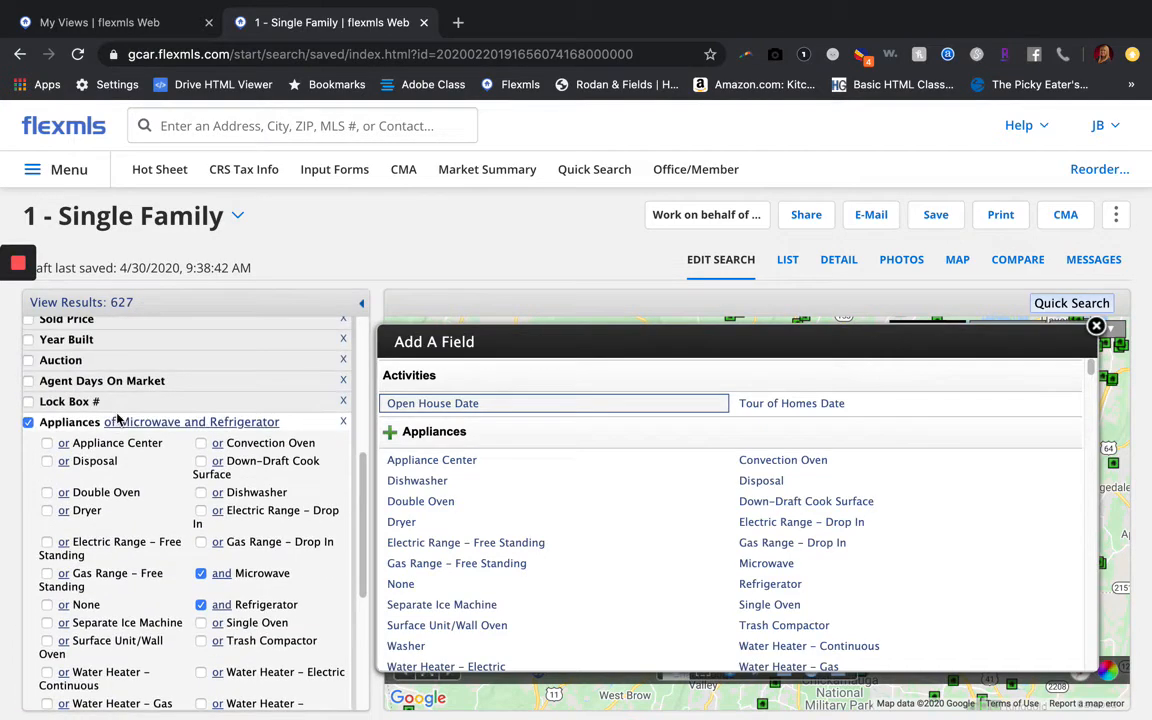
{"action": "left_click", "coordinate": [343, 423]}
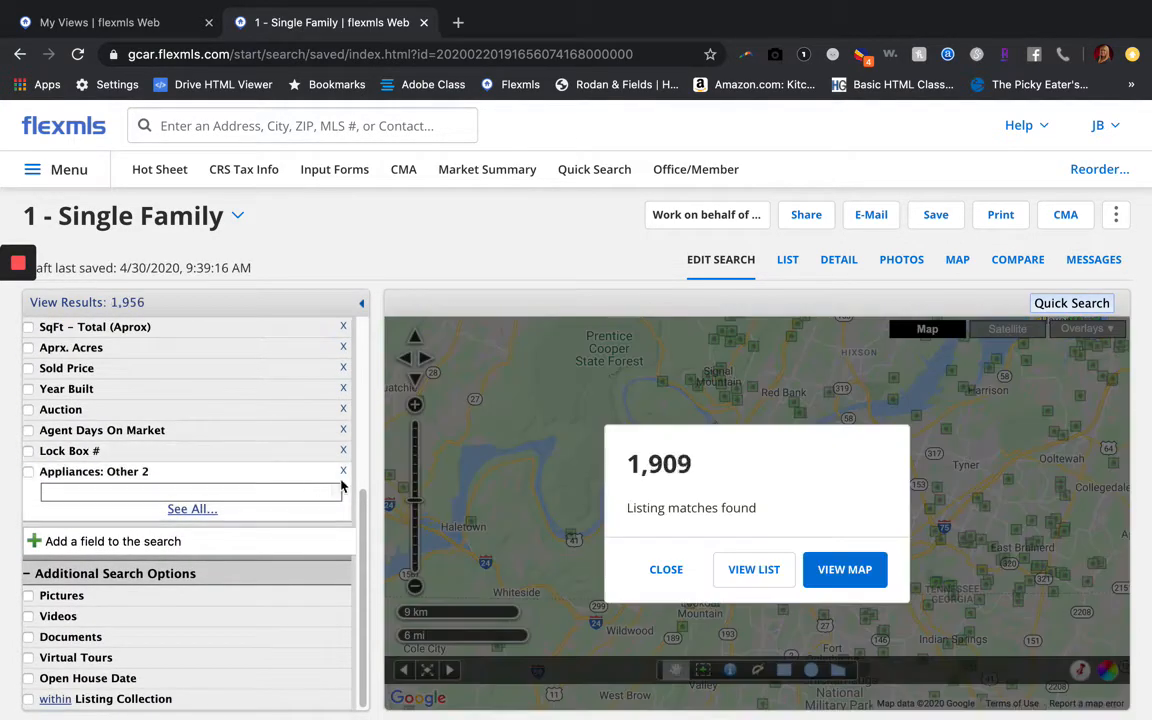
{"action": "left_click", "coordinate": [343, 471]}
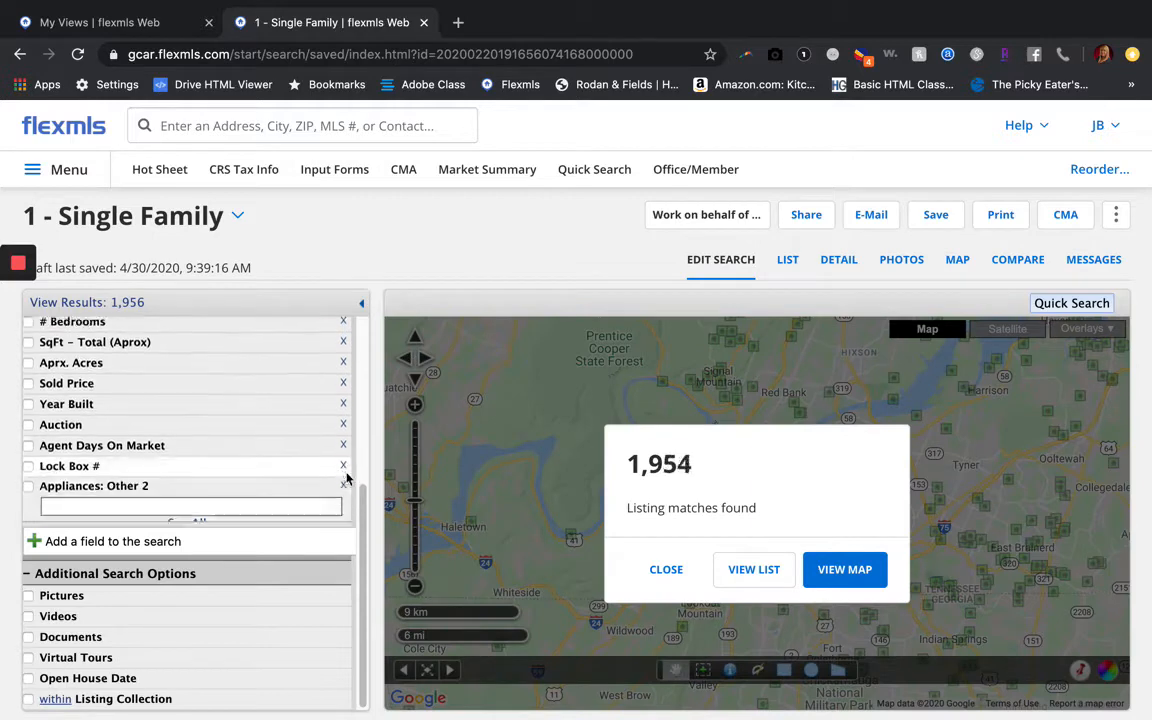
{"action": "left_click", "coordinate": [187, 541]}
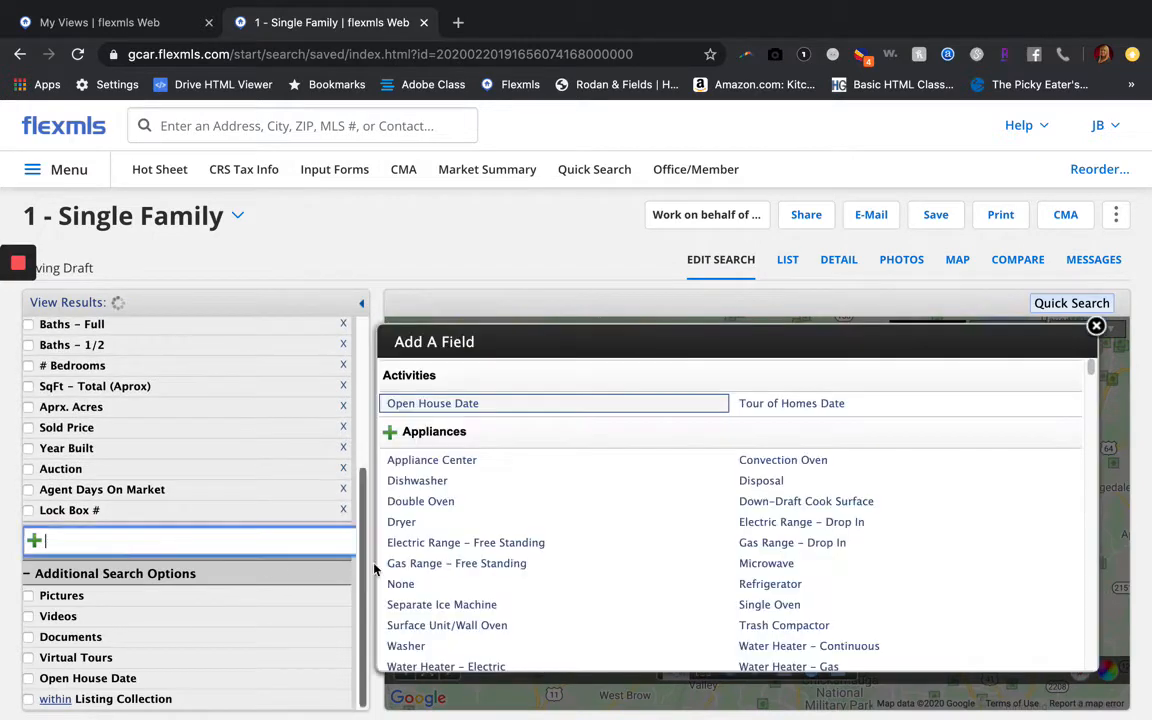
Scroll down the Add A Field list until the Style section appears
{"action": "scroll", "coordinate": [487, 567], "scroll_direction": "down", "scroll_amount": 3}
{"action": "scroll", "coordinate": [486, 569], "scroll_direction": "down", "scroll_amount": 10}
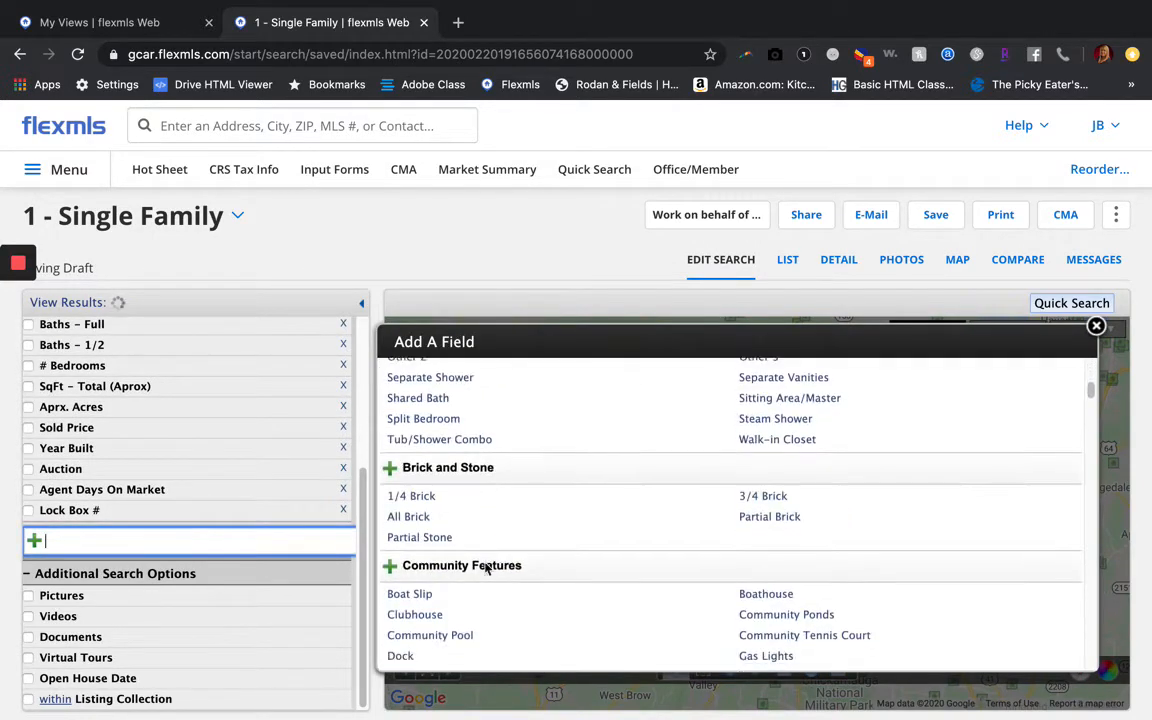
{"action": "scroll", "coordinate": [486, 569], "scroll_direction": "down", "scroll_amount": 10}
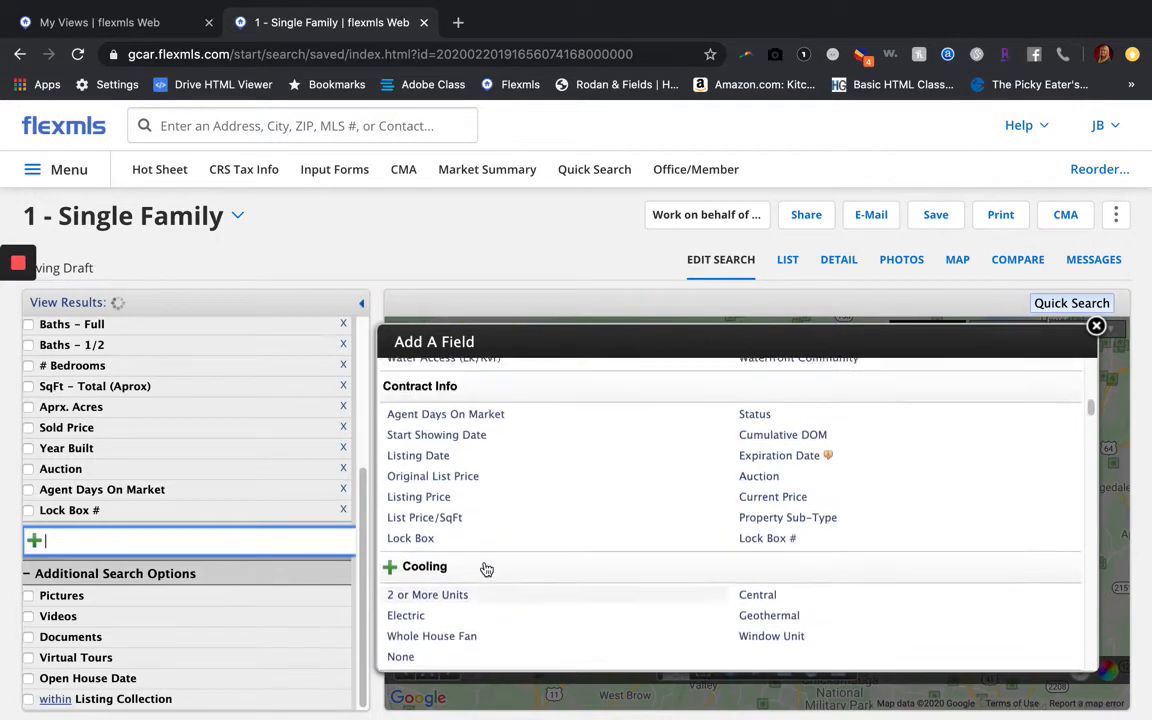
{"action": "scroll", "coordinate": [486, 569], "scroll_direction": "down", "scroll_amount": 3}
{"action": "scroll", "coordinate": [486, 569], "scroll_direction": "up", "scroll_amount": 3}
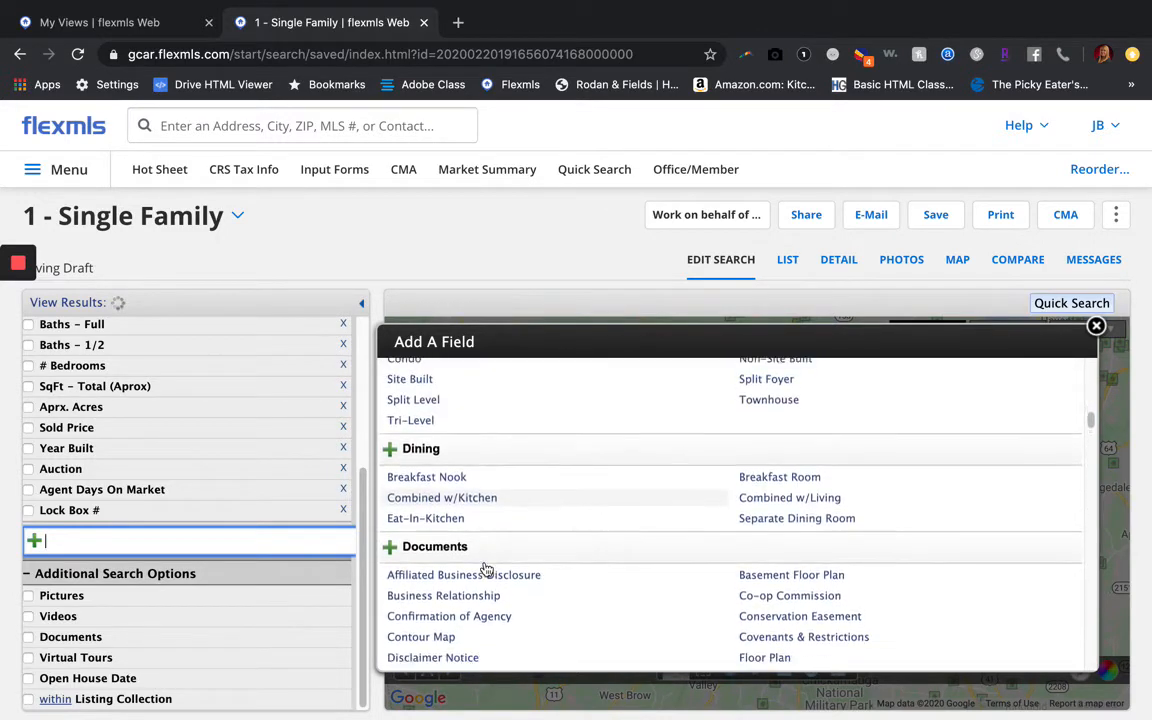
{"action": "scroll", "coordinate": [486, 569], "scroll_direction": "down", "scroll_amount": 10}
{"action": "scroll", "coordinate": [486, 569], "scroll_direction": "down", "scroll_amount": 15}
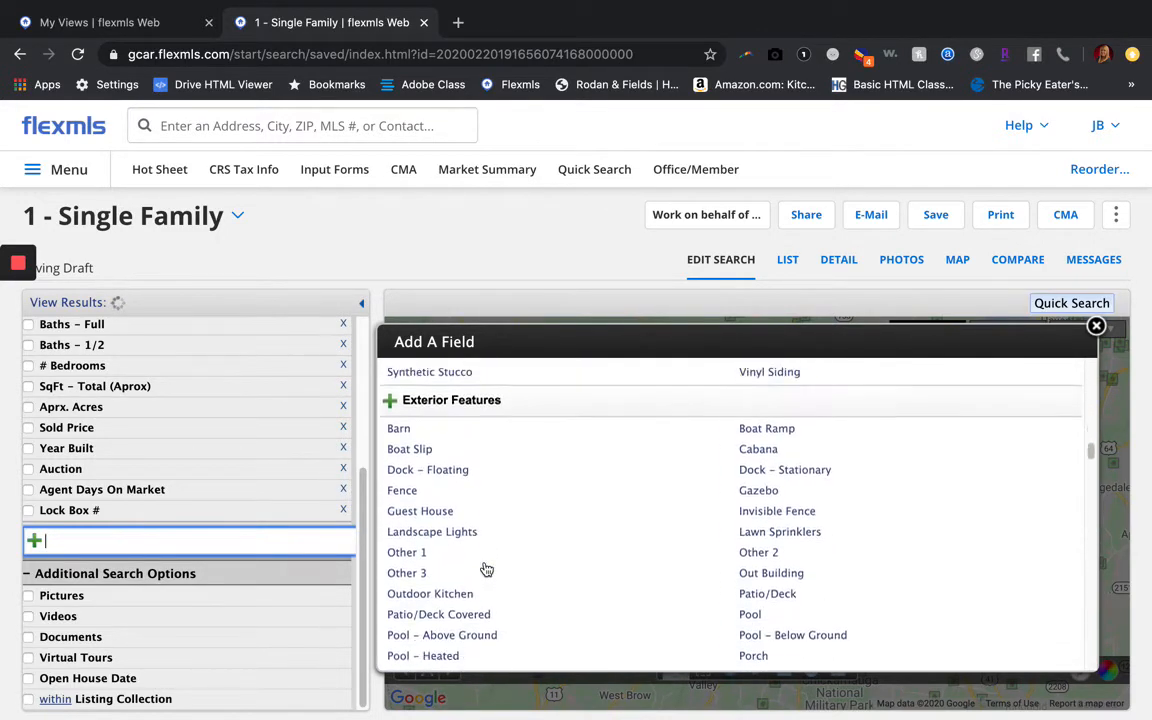
{"action": "scroll", "coordinate": [486, 569], "scroll_direction": "down", "scroll_amount": 15}
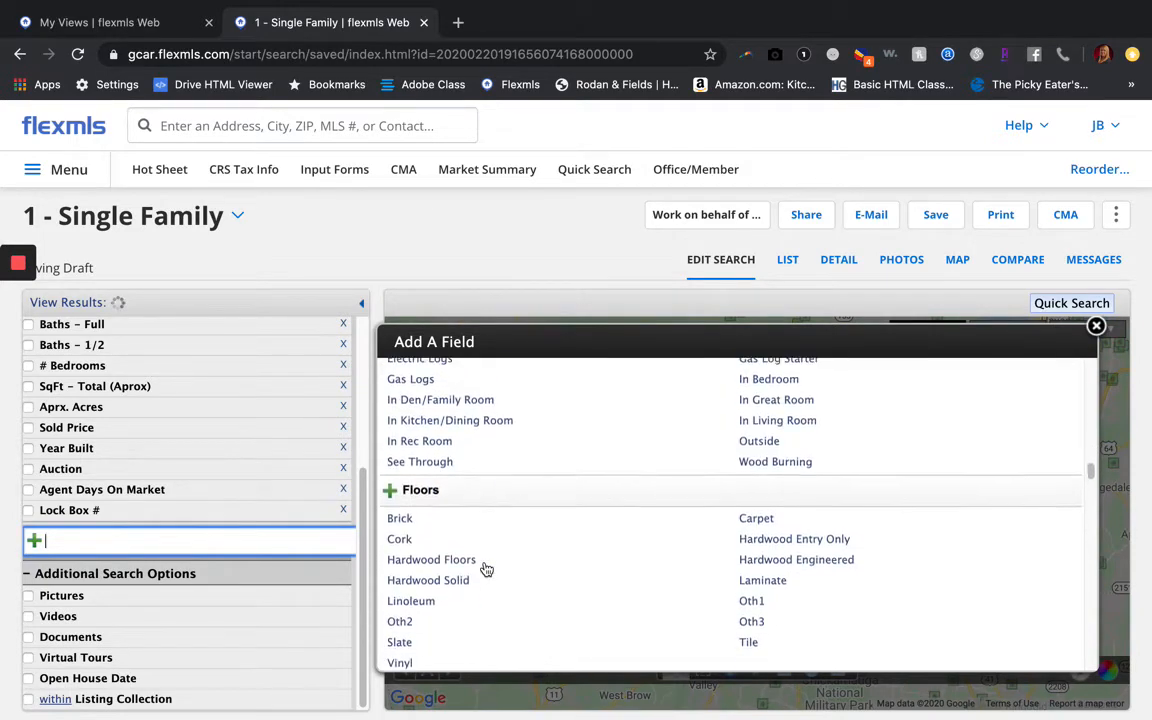
{"action": "scroll", "coordinate": [486, 569], "scroll_direction": "down", "scroll_amount": 15}
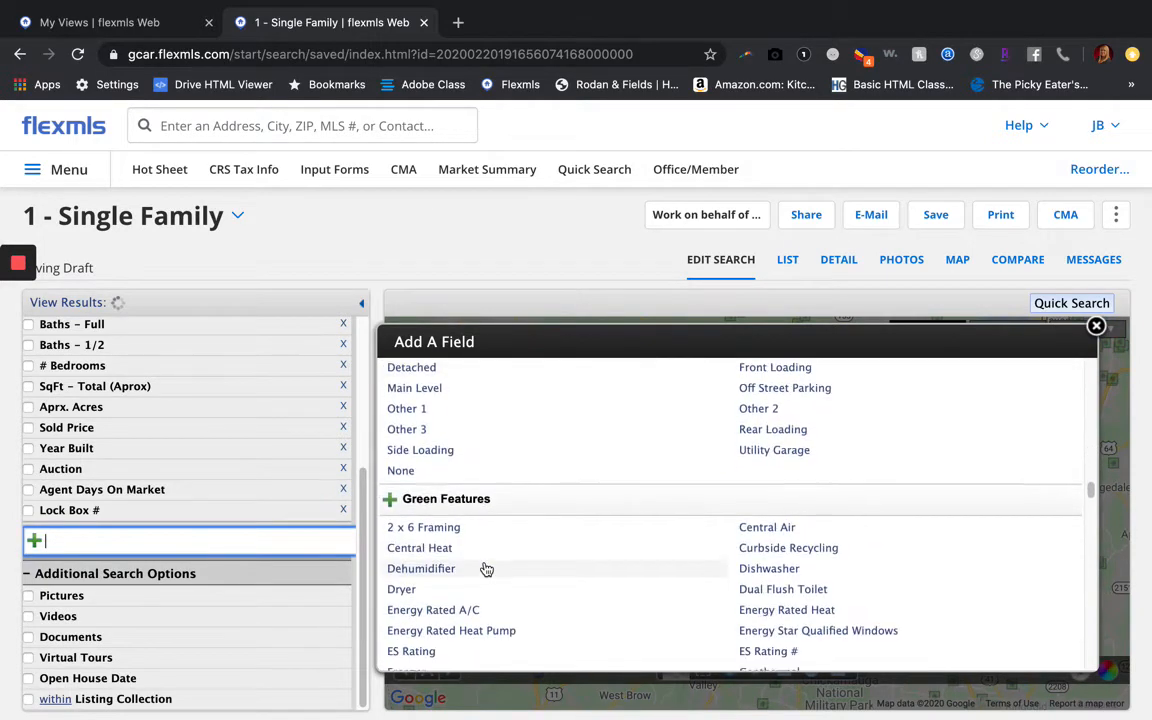
{"action": "scroll", "coordinate": [486, 569], "scroll_direction": "down", "scroll_amount": 15}
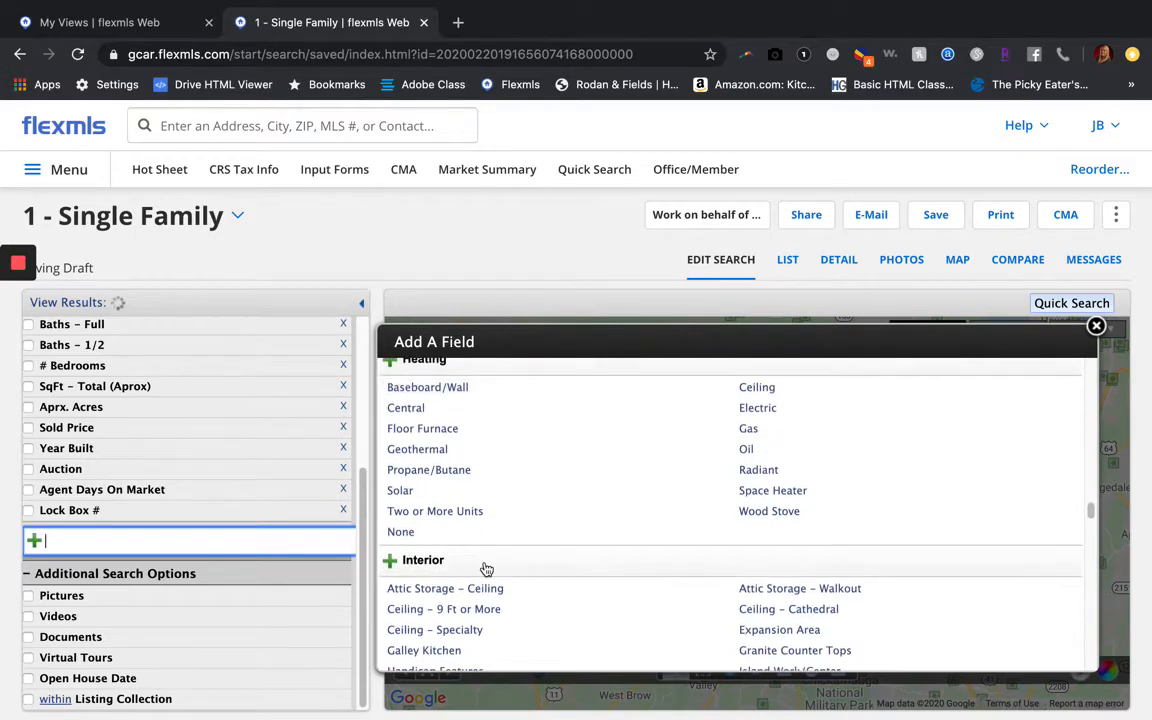
{"action": "scroll", "coordinate": [486, 569], "scroll_direction": "down", "scroll_amount": 15}
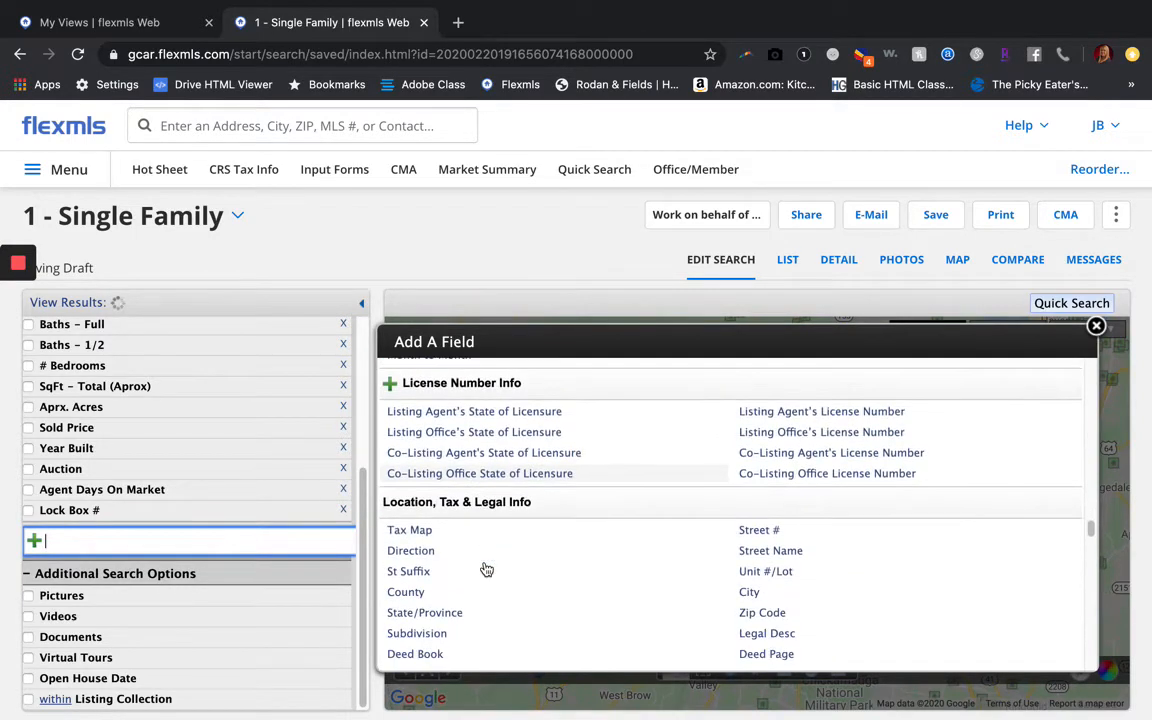
{"action": "scroll", "coordinate": [486, 569], "scroll_direction": "down", "scroll_amount": 15}
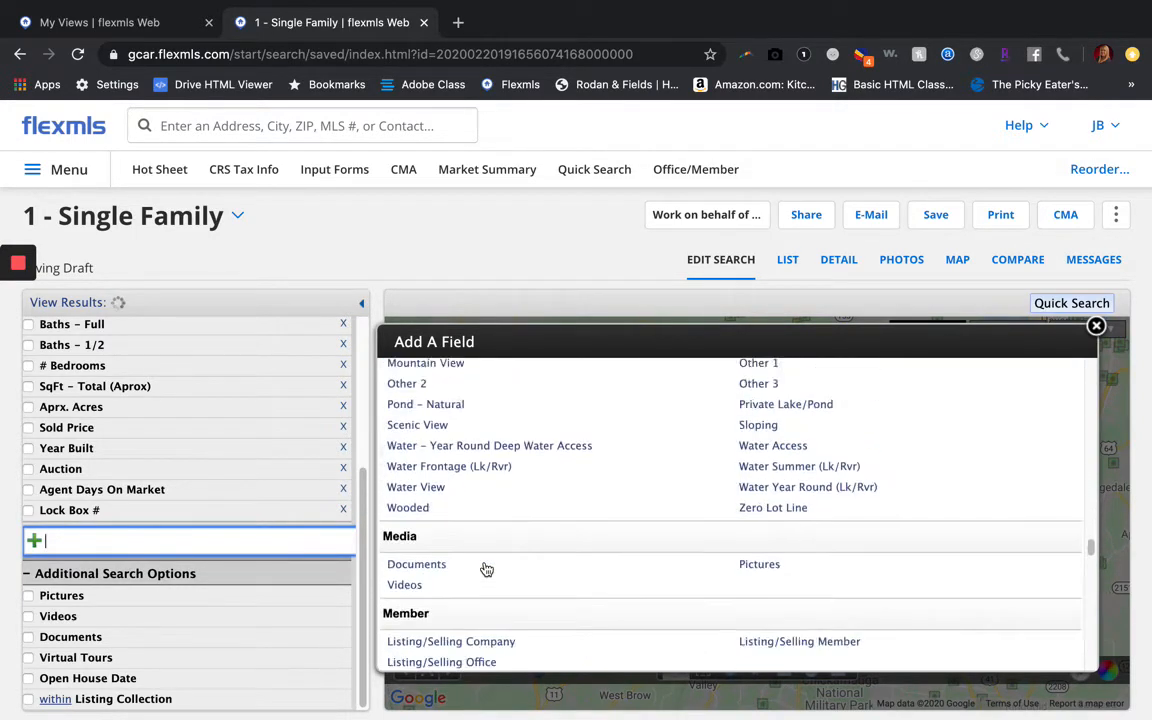
{"action": "scroll", "coordinate": [486, 569], "scroll_direction": "down", "scroll_amount": 15}
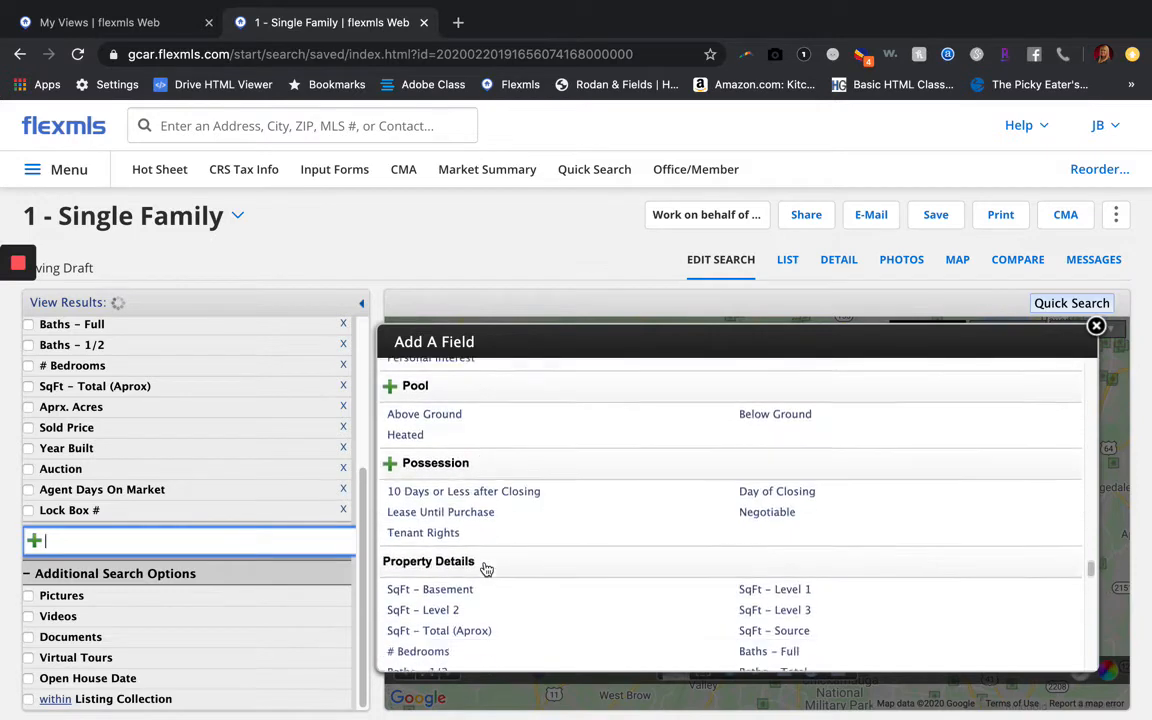
{"action": "scroll", "coordinate": [486, 569], "scroll_direction": "down", "scroll_amount": 15}
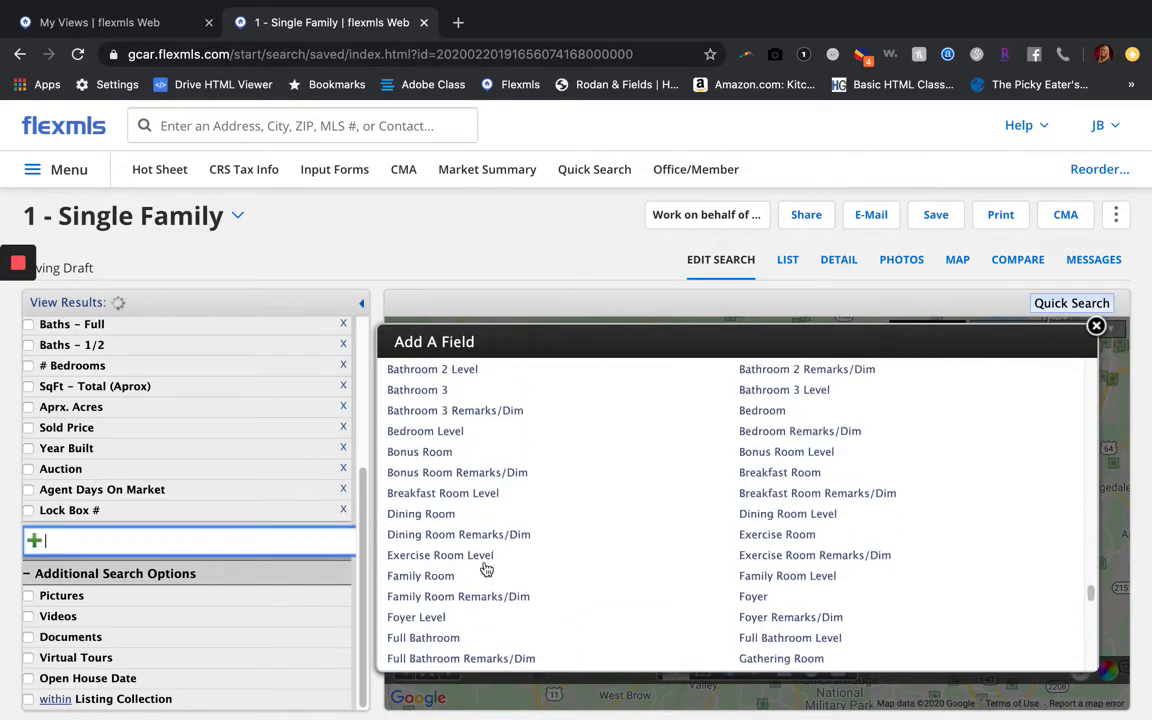
{"action": "scroll", "coordinate": [486, 569], "scroll_direction": "down", "scroll_amount": 10}
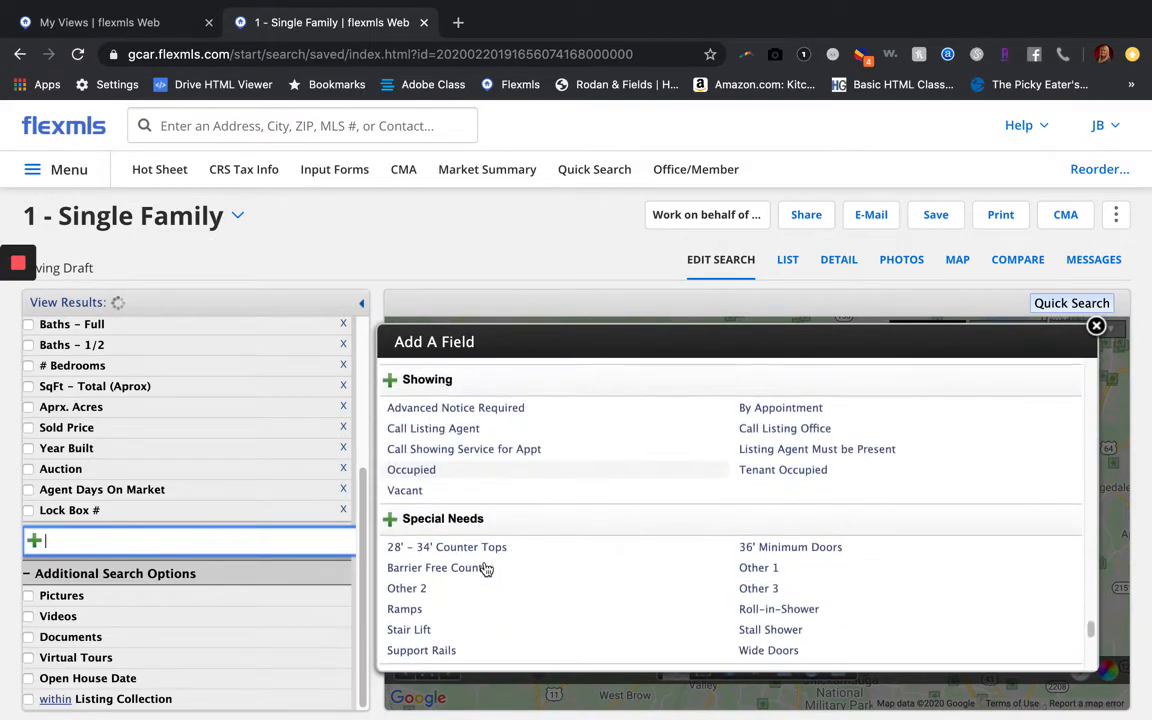
{"action": "scroll", "coordinate": [486, 569], "scroll_direction": "up", "scroll_amount": 3}
{"action": "scroll", "coordinate": [486, 569], "scroll_direction": "down", "scroll_amount": 5}
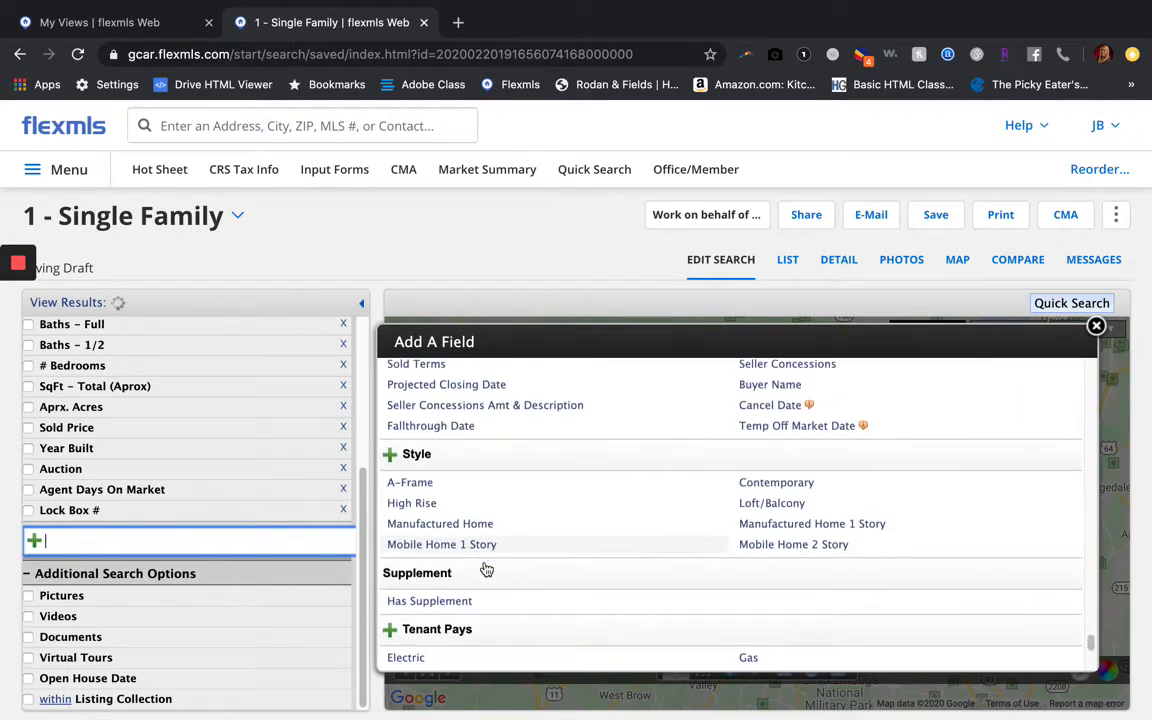
{"action": "scroll", "coordinate": [485, 568], "scroll_direction": "down", "scroll_amount": 2}
{"action": "scroll", "coordinate": [485, 568], "scroll_direction": "up", "scroll_amount": 3}
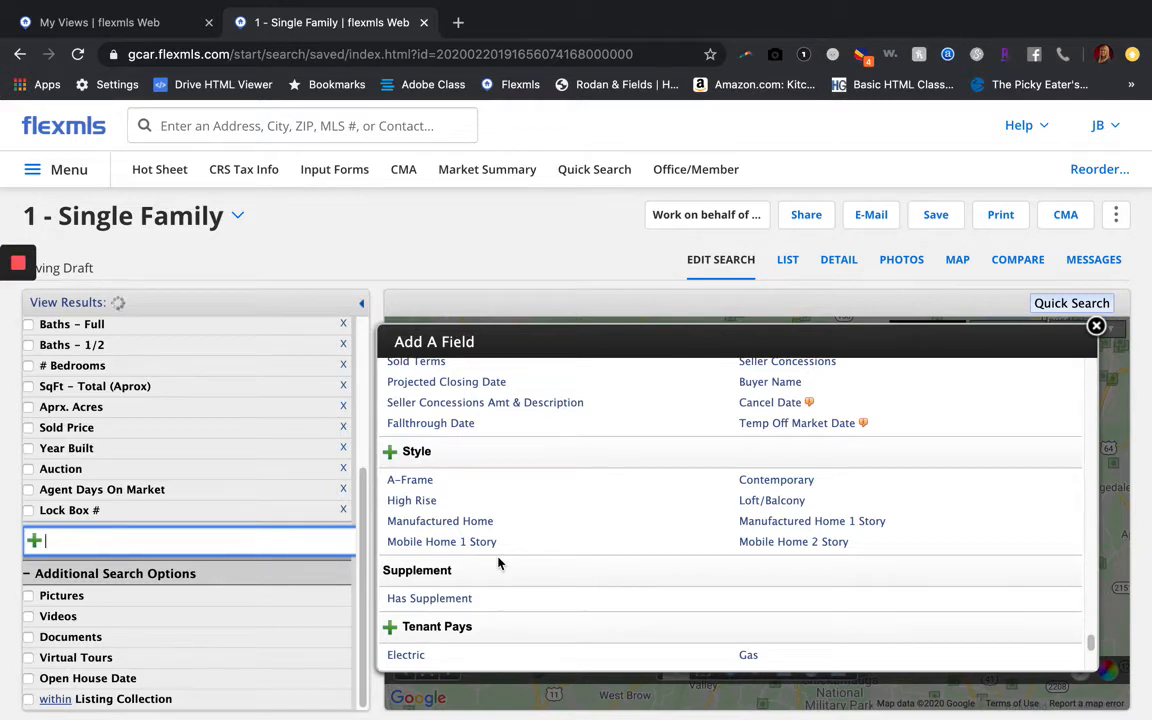
Add Style, marking Manufactured Home, Manufactured Home 1 Story, Mobile Home 1 and 2 Story as 'not'
{"action": "left_click", "coordinate": [462, 455]}
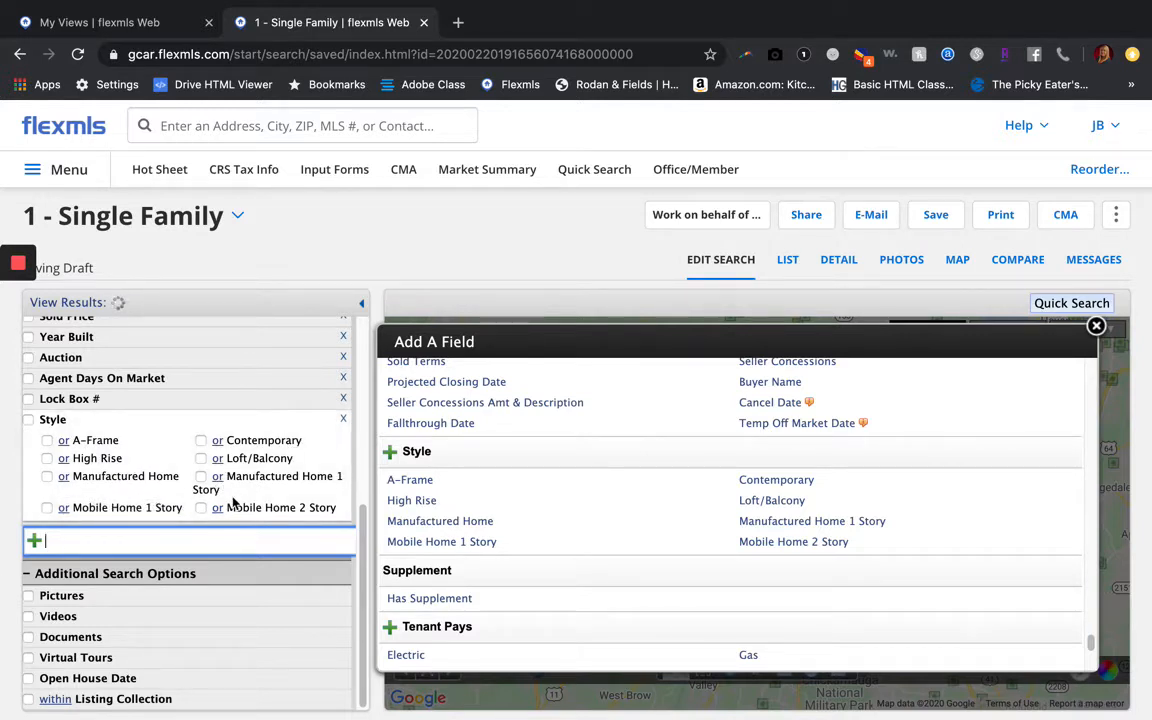
{"action": "left_click", "coordinate": [201, 477]}
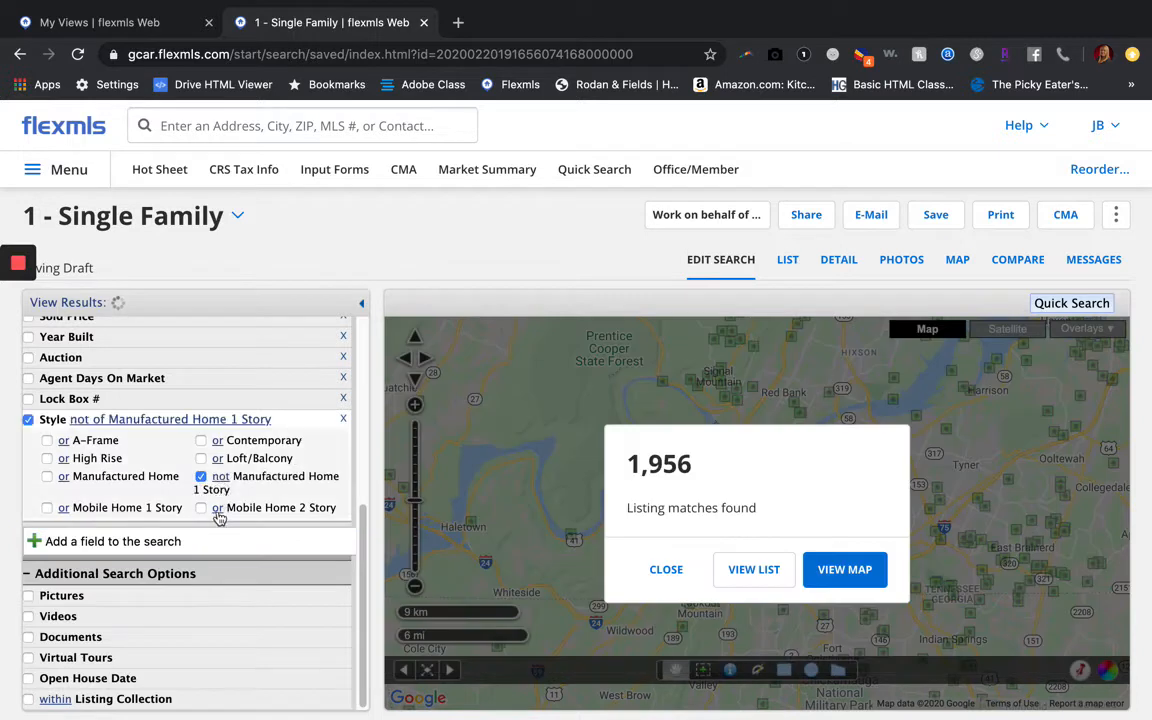
{"action": "left_click", "coordinate": [217, 509]}
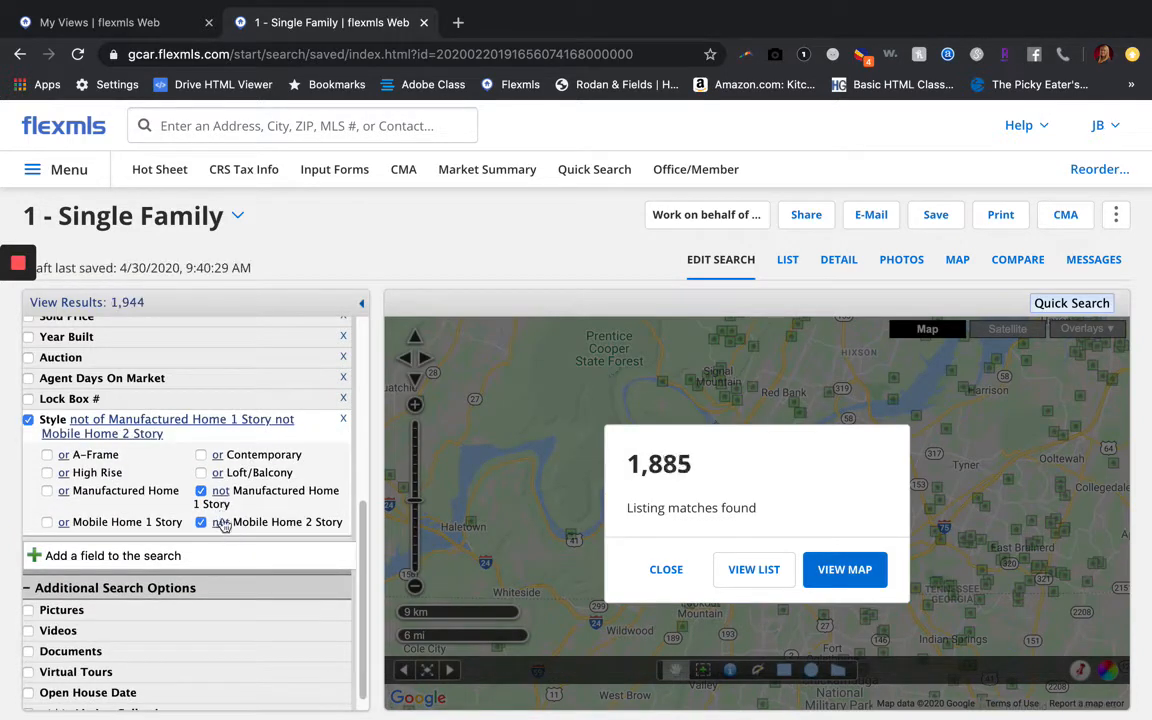
{"action": "left_click", "coordinate": [64, 521]}
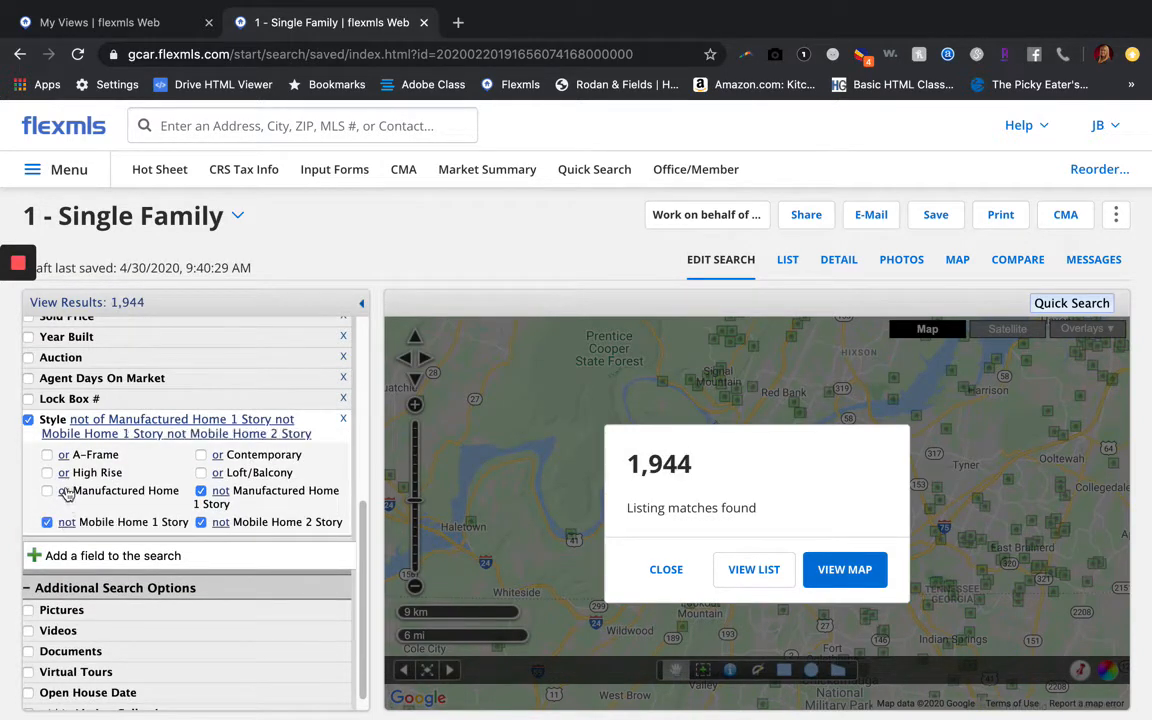
{"action": "left_click", "coordinate": [65, 491]}
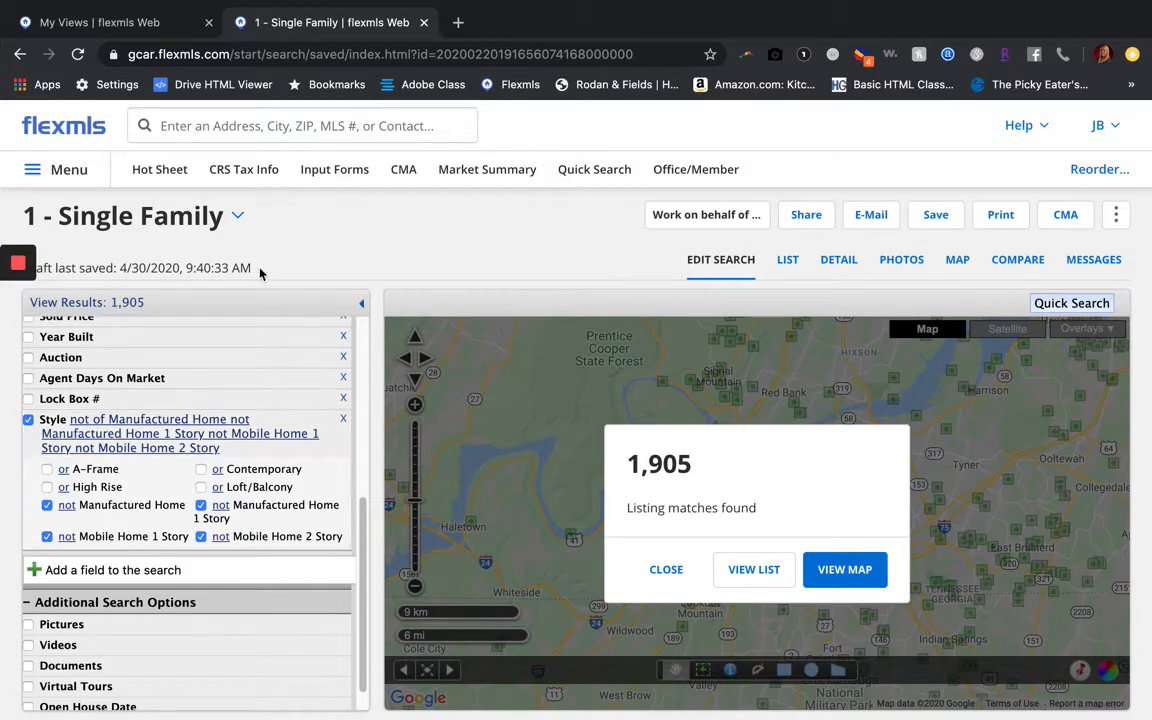
Delete the Style criterion, restoring 1,957 matches, and browse the Add A Field list
{"action": "left_click", "coordinate": [345, 422]}
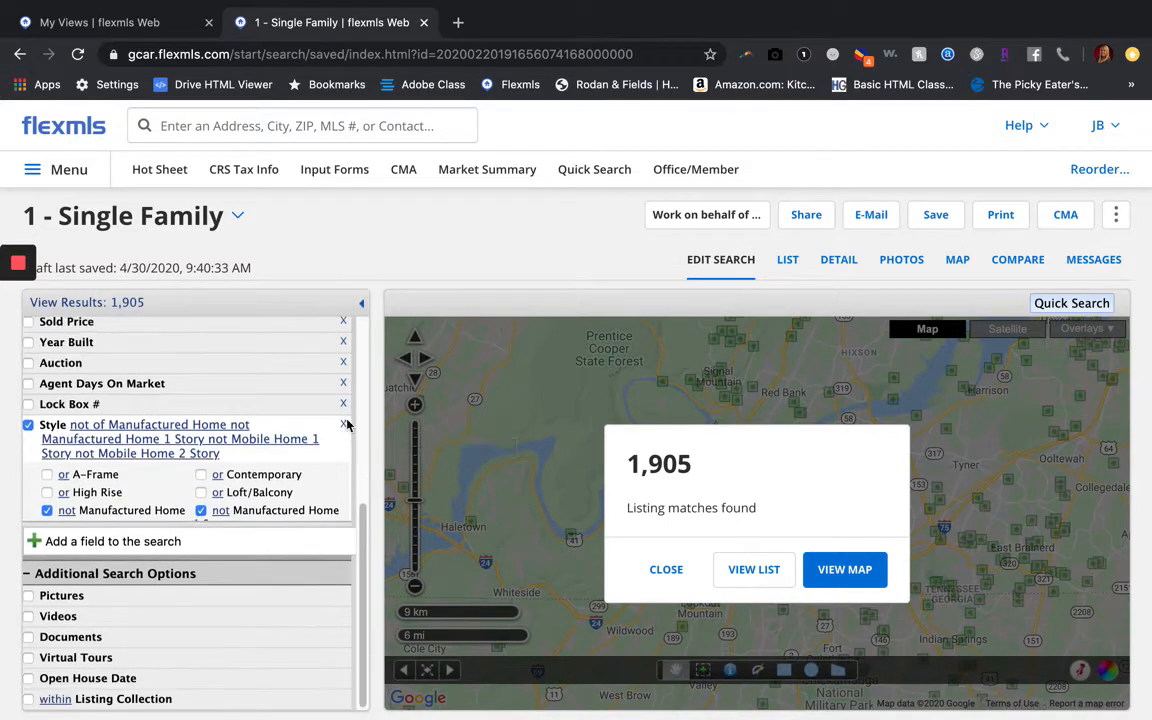
{"action": "left_click", "coordinate": [85, 540]}
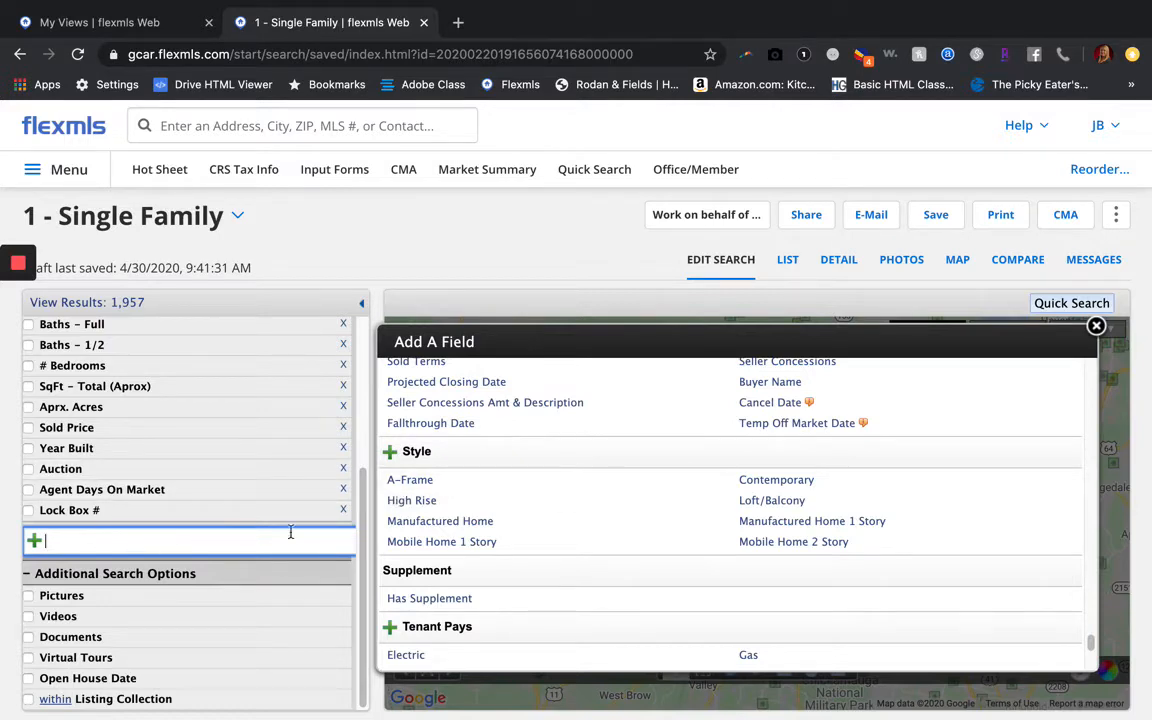
{"action": "scroll", "coordinate": [537, 481], "scroll_direction": "up", "scroll_amount": 15}
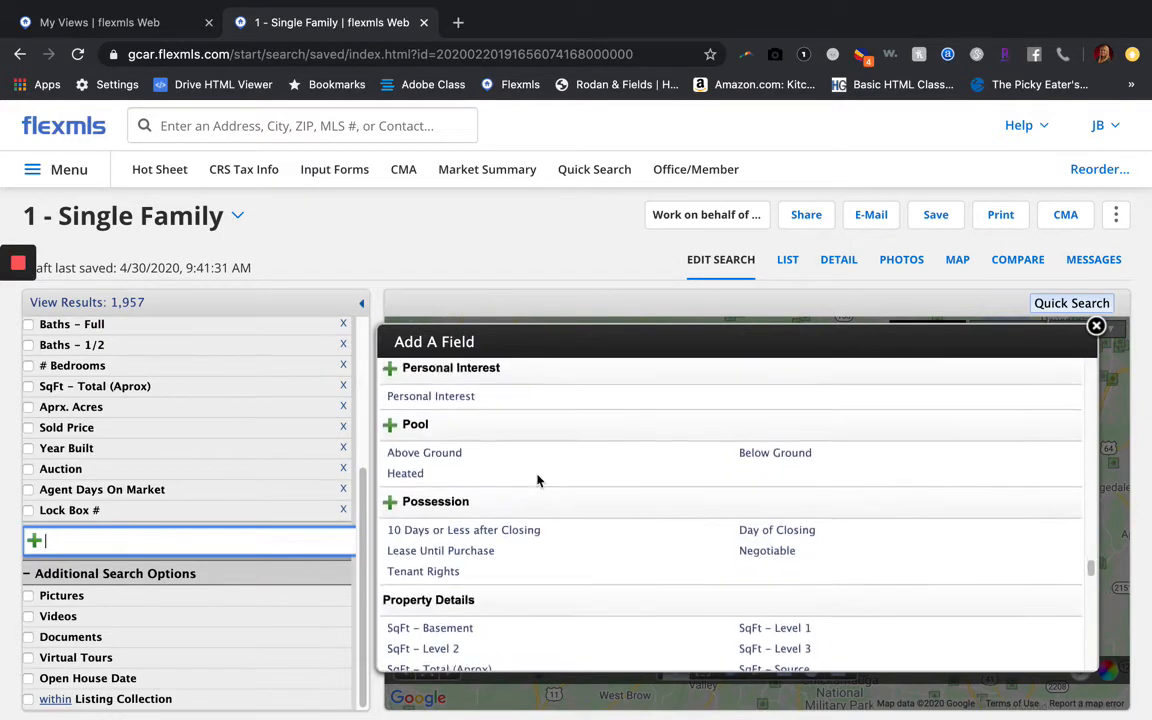
{"action": "scroll", "coordinate": [537, 481], "scroll_direction": "down", "scroll_amount": 10}
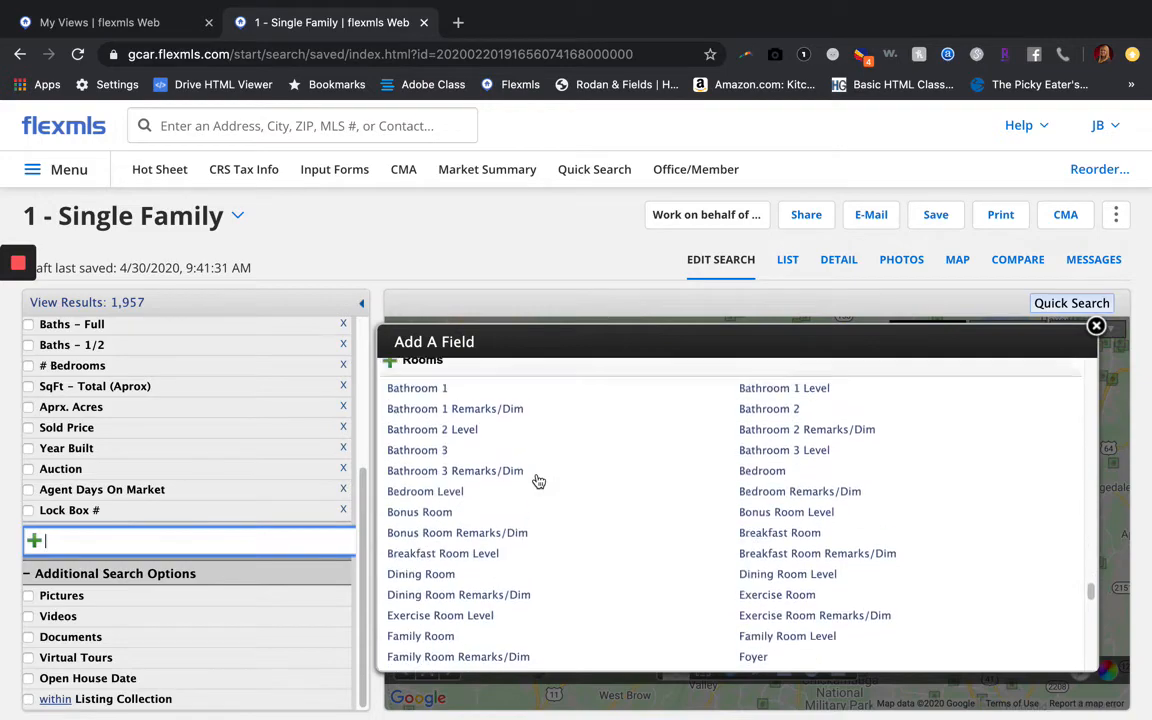
{"action": "scroll", "coordinate": [537, 481], "scroll_direction": "up", "scroll_amount": 20}
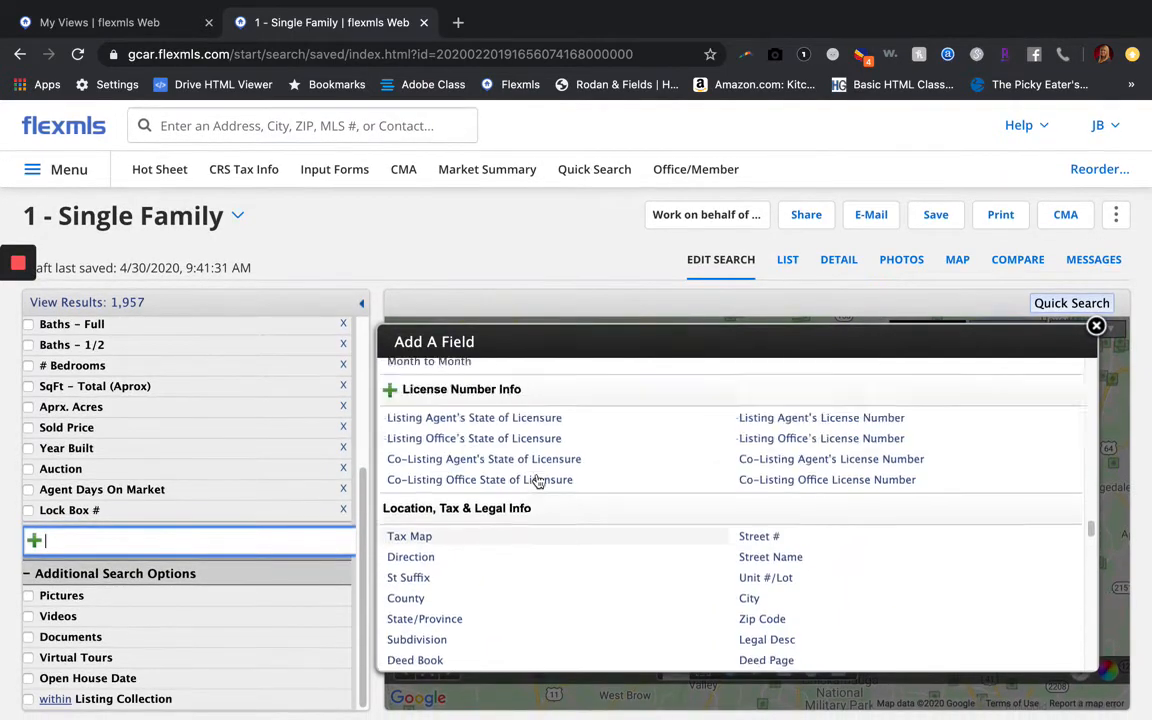
{"action": "scroll", "coordinate": [537, 481], "scroll_direction": "up", "scroll_amount": 20}
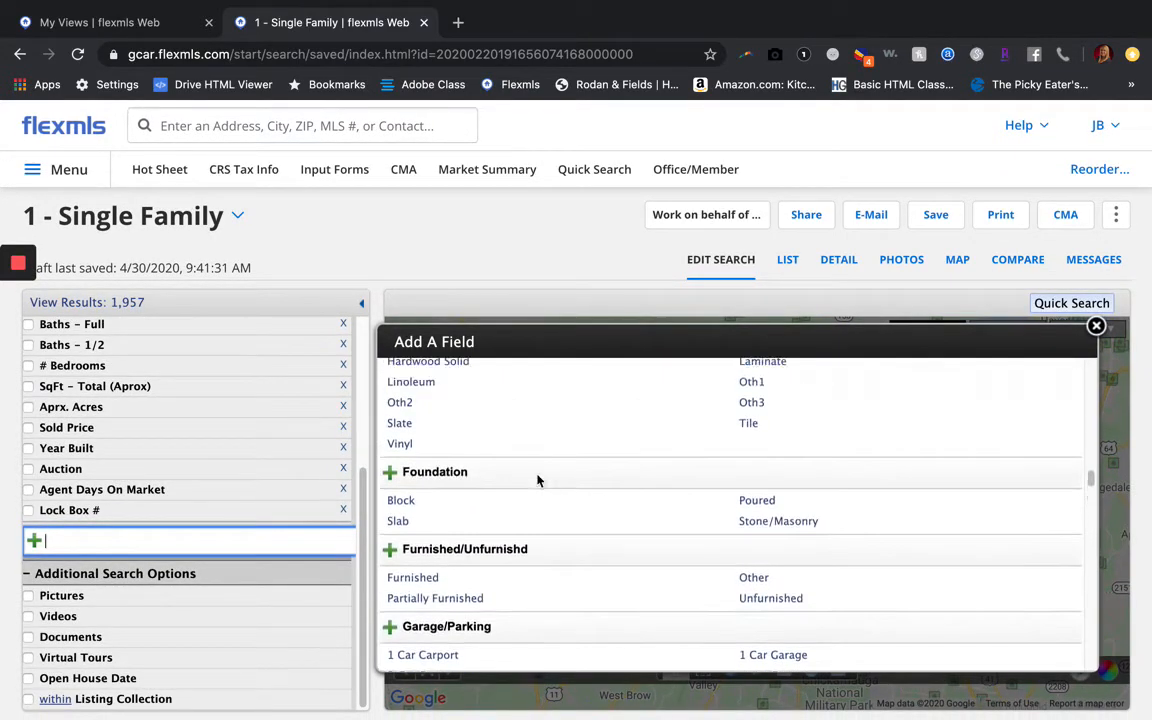
{"action": "scroll", "coordinate": [537, 481], "scroll_direction": "up", "scroll_amount": 15}
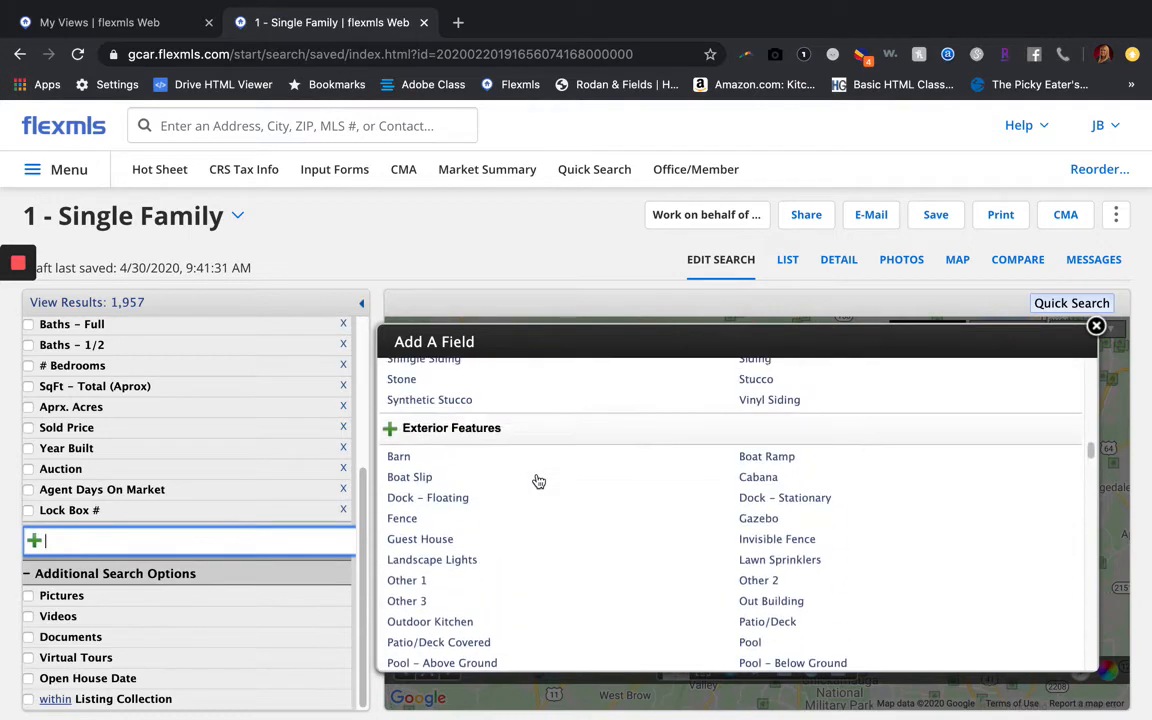
{"action": "scroll", "coordinate": [537, 481], "scroll_direction": "up", "scroll_amount": 15}
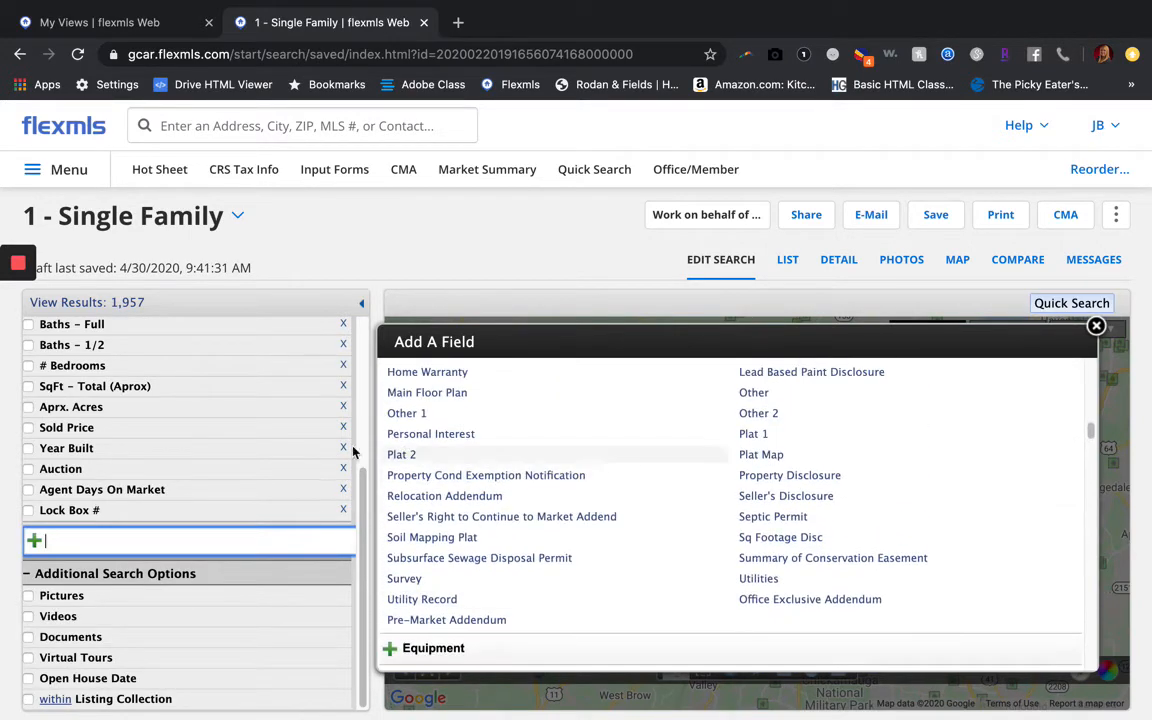
Filter fields by 'comm' and require Community Pool under Community Features, leaving 263 listings
{"action": "type", "text": "comm"}
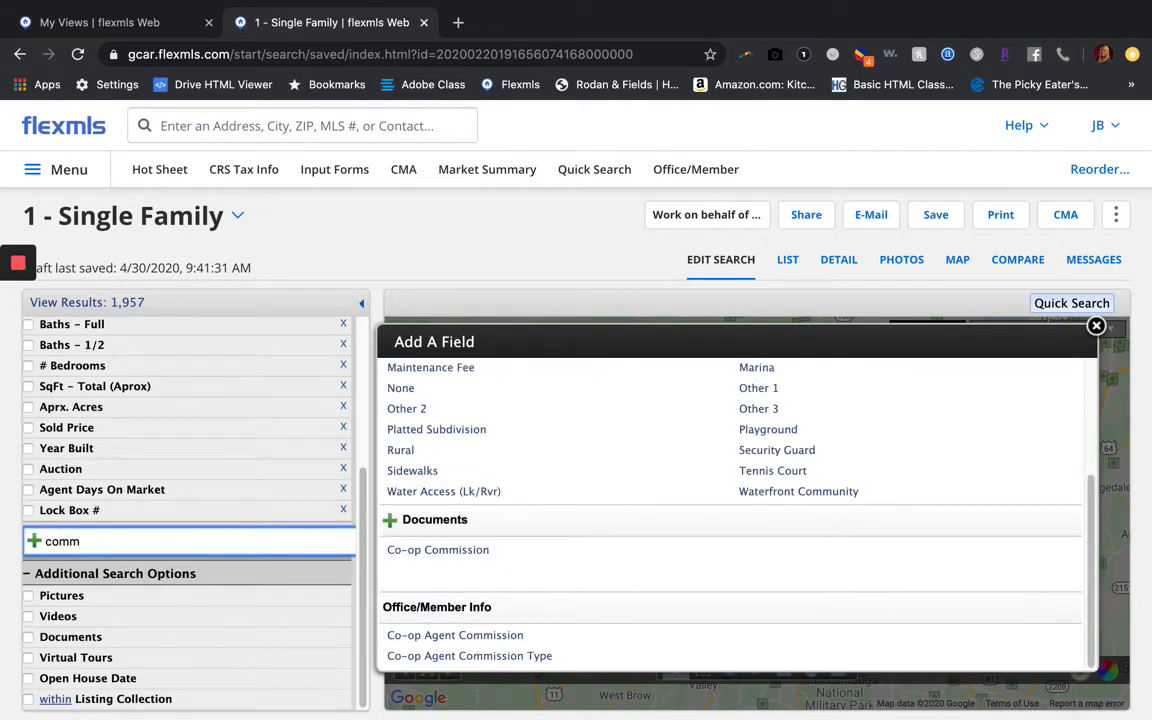
{"action": "scroll", "coordinate": [479, 517], "scroll_direction": "up", "scroll_amount": 4}
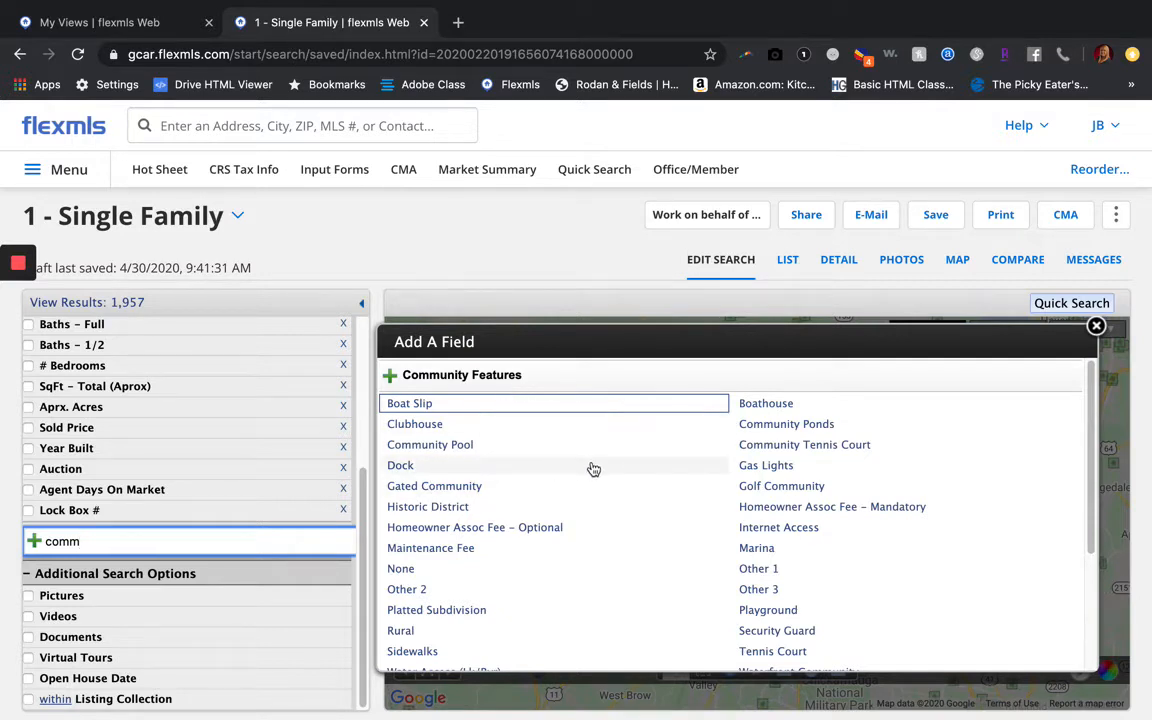
{"action": "left_click", "coordinate": [437, 446]}
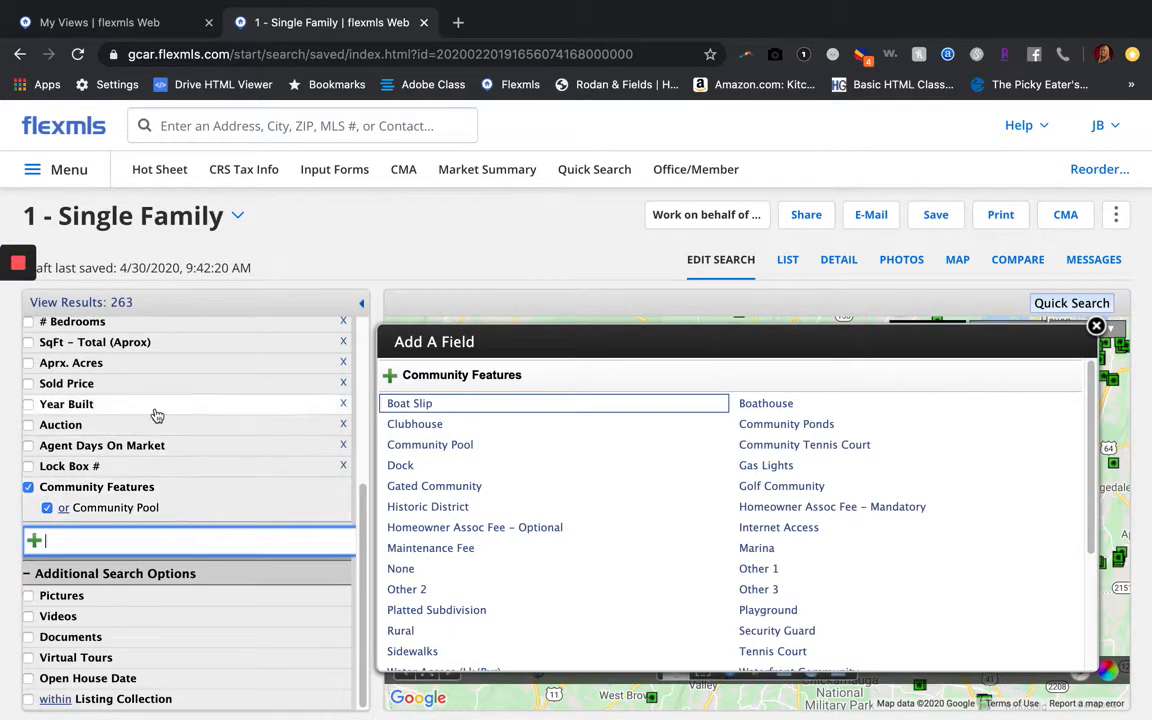
{"action": "scroll", "coordinate": [157, 416], "scroll_direction": "up", "scroll_amount": 5}
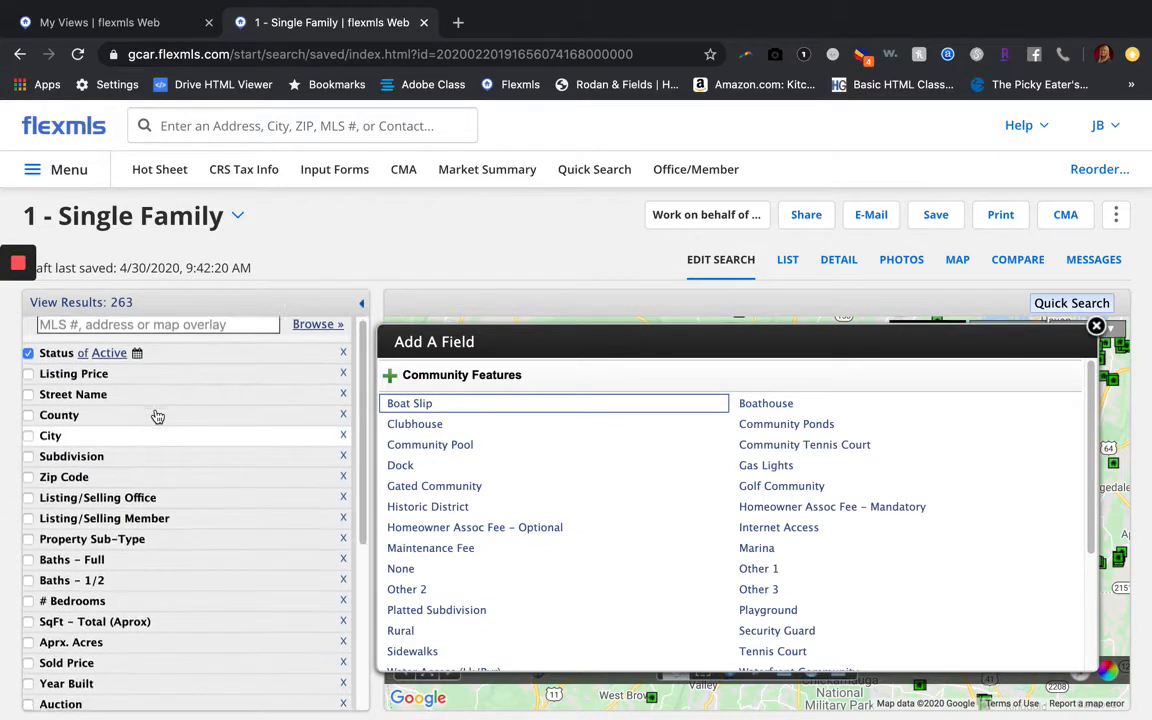
{"action": "scroll", "coordinate": [155, 412], "scroll_direction": "down", "scroll_amount": 5}
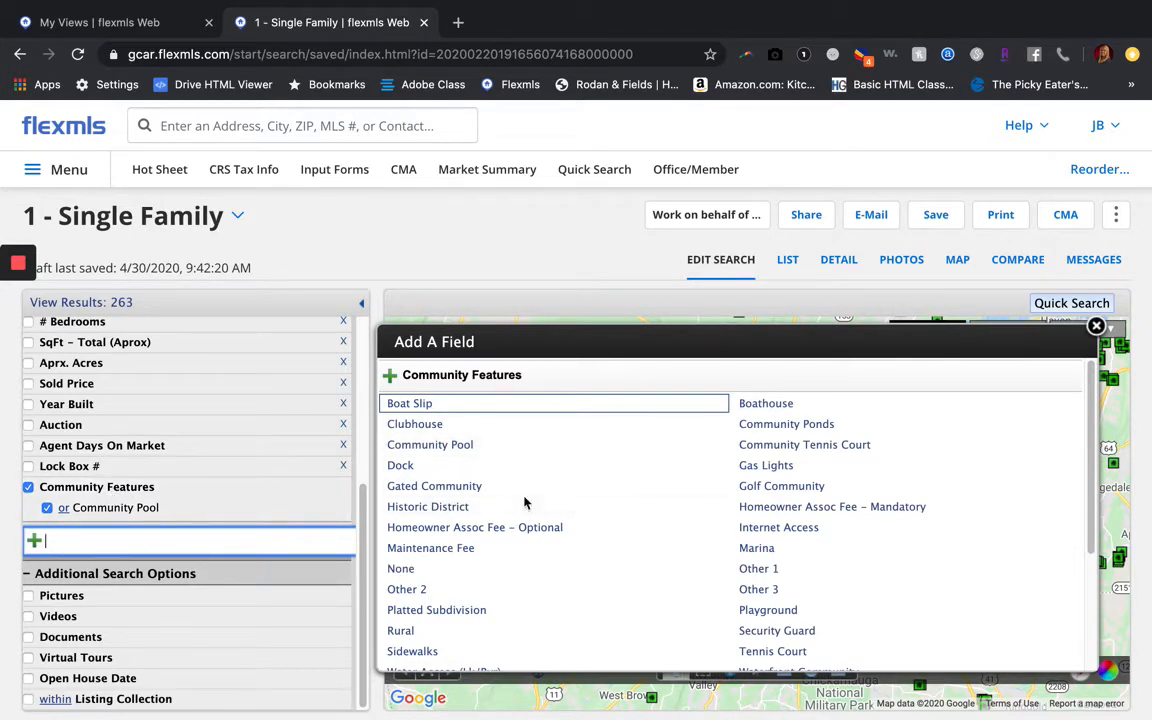
{"action": "scroll", "coordinate": [149, 366], "scroll_direction": "up", "scroll_amount": 3}
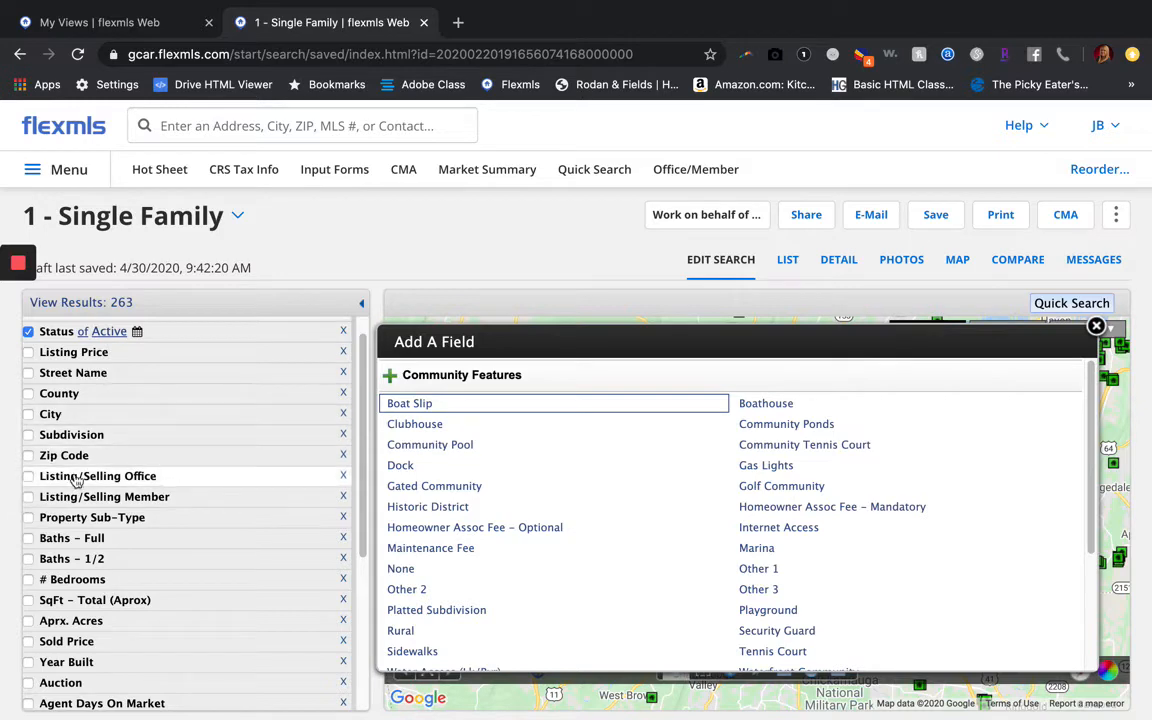
{"action": "scroll", "coordinate": [150, 520], "scroll_direction": "down", "scroll_amount": 3}
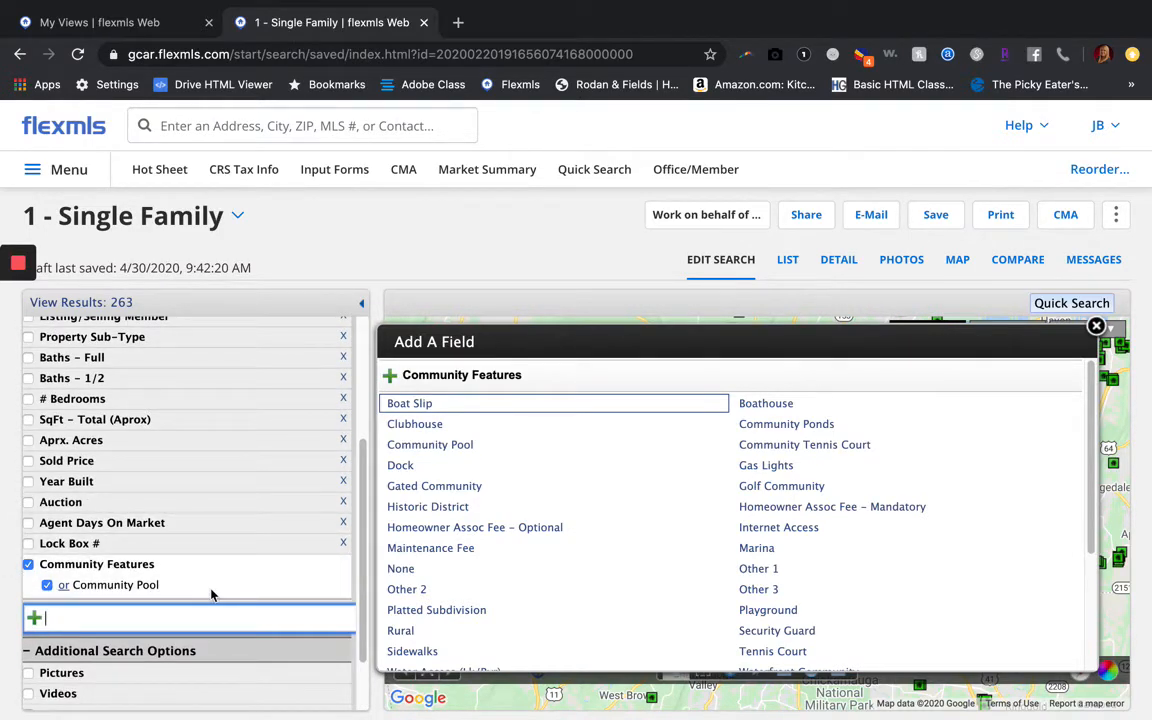
Uncheck Community Features and Community Pool, restoring 1,957 matches, and reopen the field list
{"action": "left_click", "coordinate": [29, 565]}
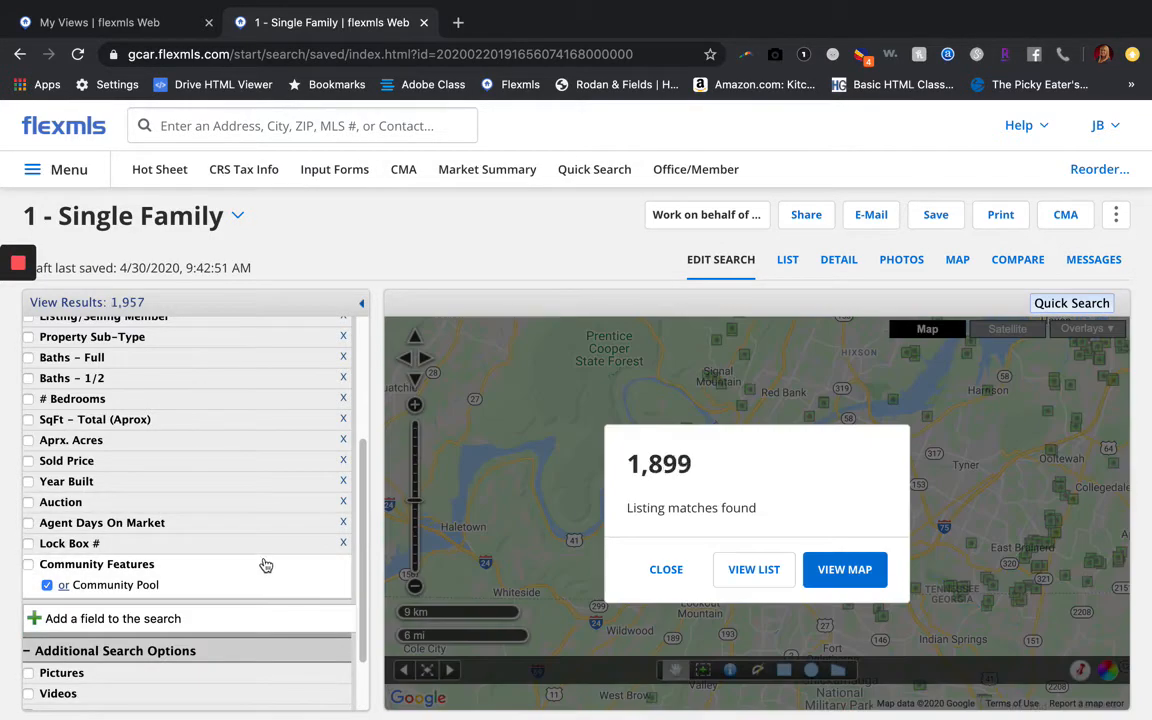
{"action": "left_click", "coordinate": [260, 548]}
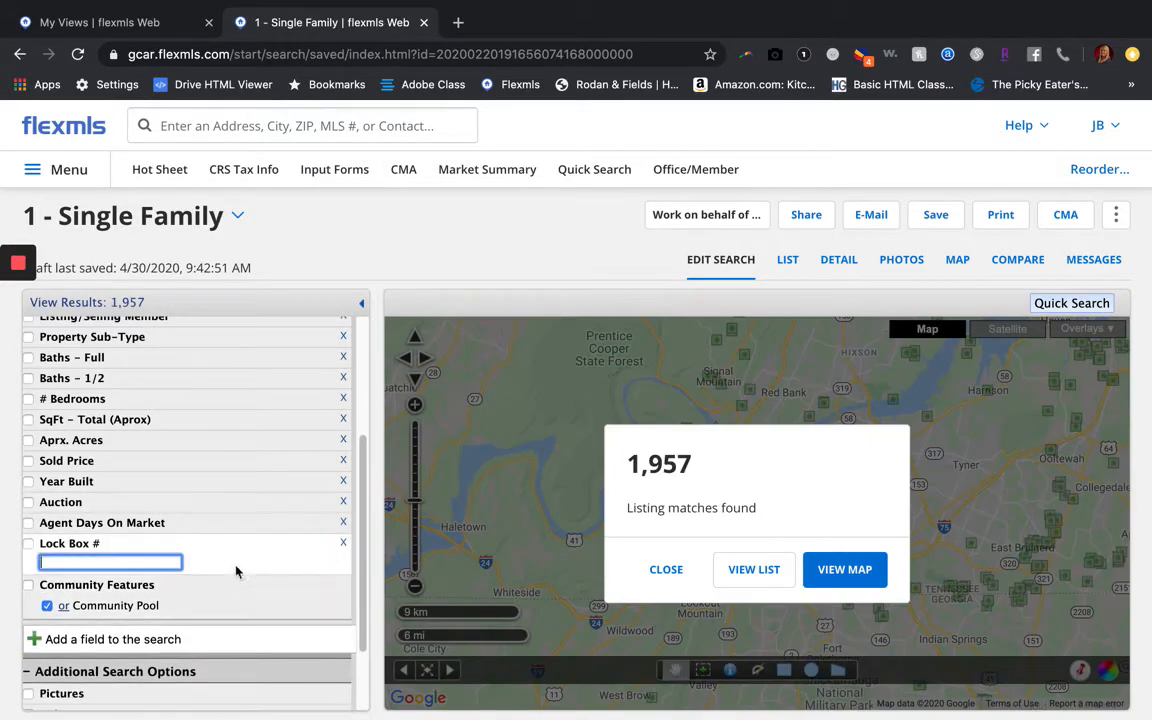
{"action": "left_click", "coordinate": [240, 561]}
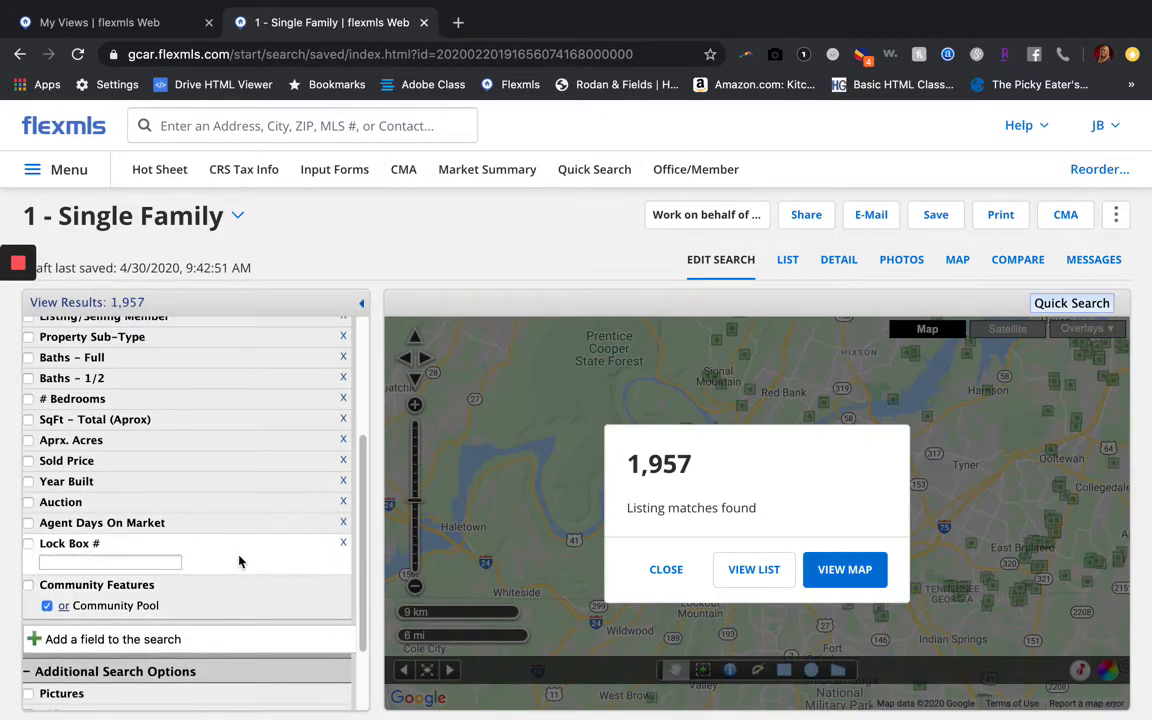
{"action": "left_click", "coordinate": [47, 606]}
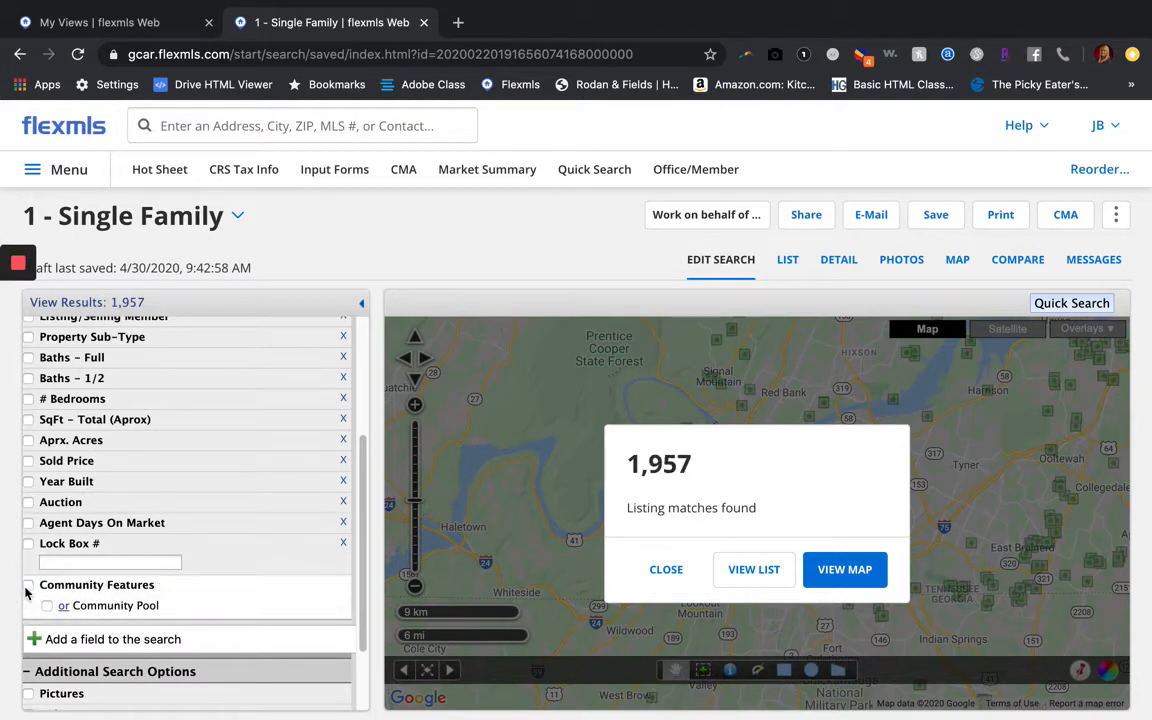
{"action": "left_click", "coordinate": [80, 642]}
{"action": "left_click", "coordinate": [81, 648]}
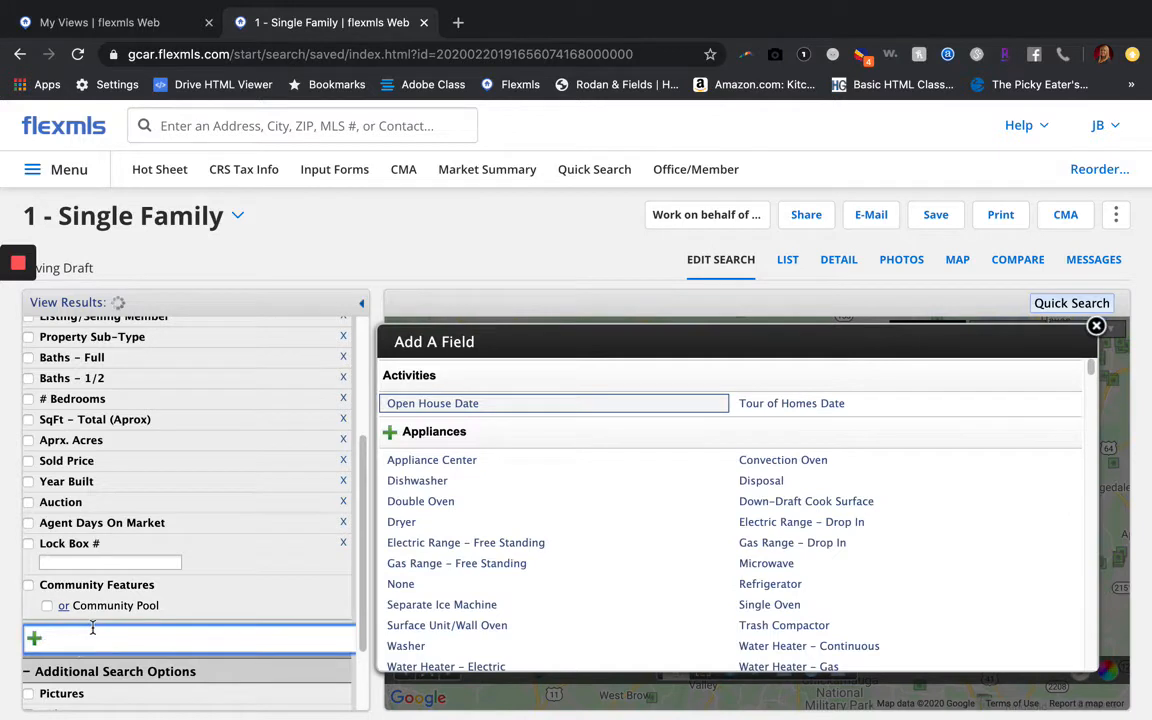
Filter fields by 'schoo' and add Elementary School, Middle School and High School criteria
{"action": "type", "text": "school"}
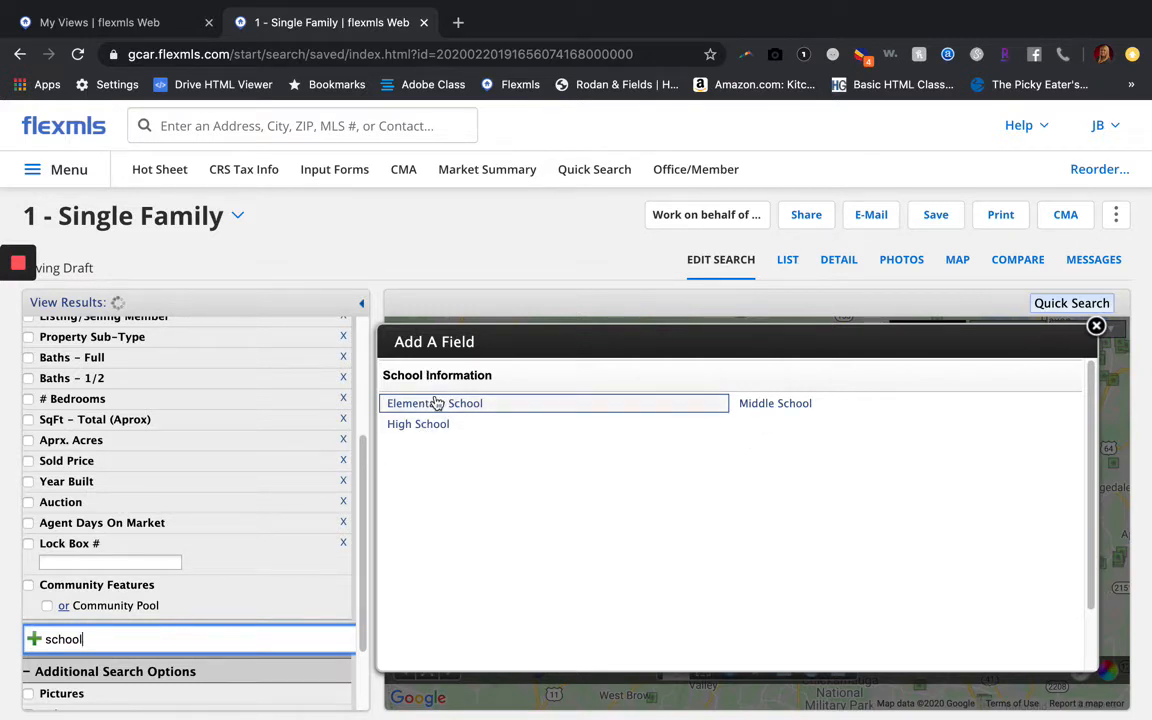
{"action": "left_click", "coordinate": [398, 402]}
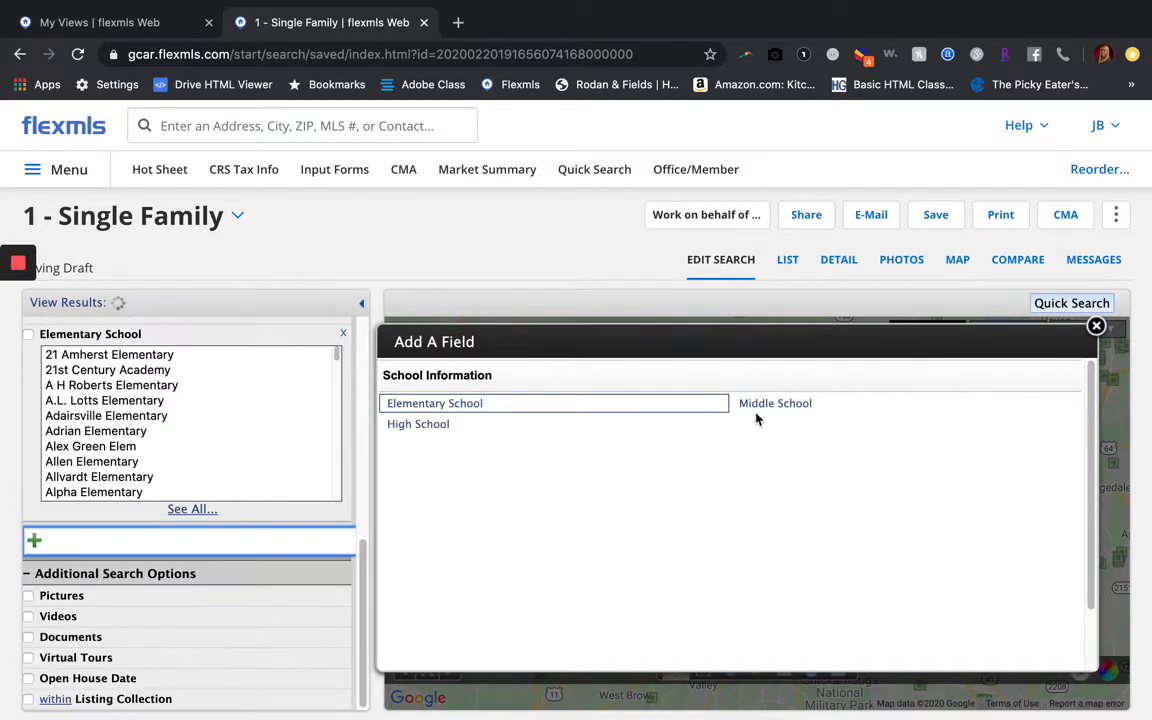
{"action": "left_click", "coordinate": [766, 405]}
{"action": "scroll", "coordinate": [105, 500], "scroll_direction": "up", "scroll_amount": 5}
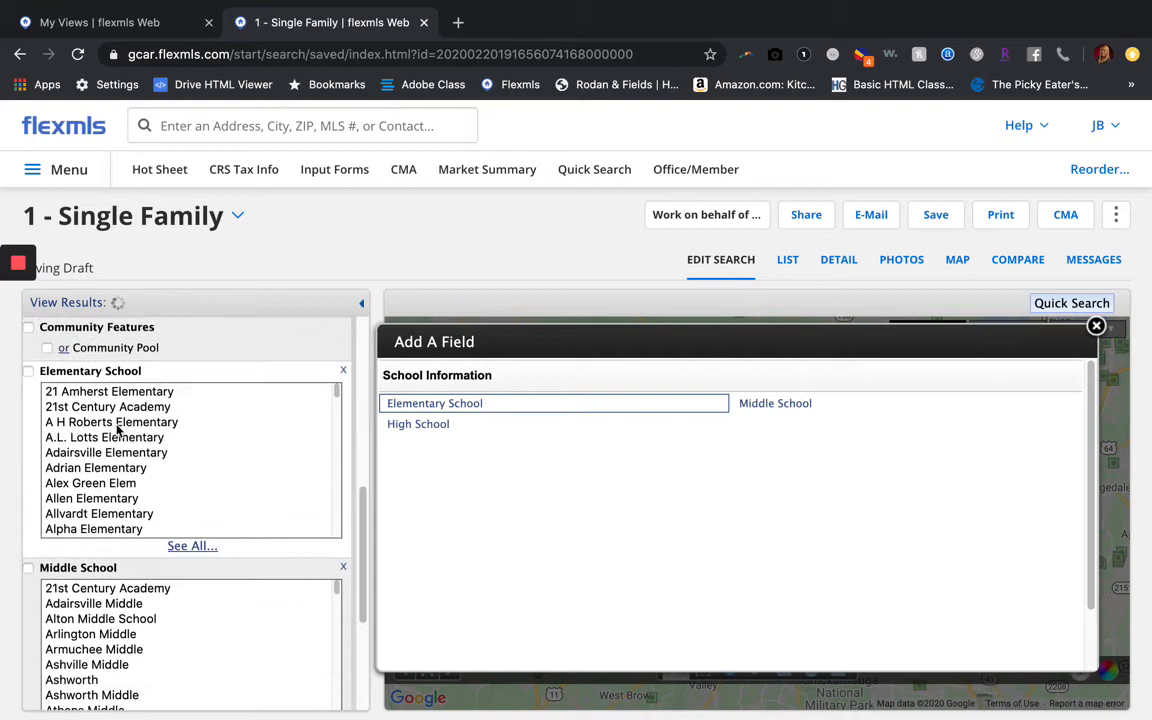
{"action": "left_click", "coordinate": [398, 427]}
Remove the High School criterion, keeping Elementary and Middle School at 1,957 matches
{"action": "scroll", "coordinate": [197, 490], "scroll_direction": "down", "scroll_amount": 4}
{"action": "scroll", "coordinate": [197, 490], "scroll_direction": "up", "scroll_amount": 10}
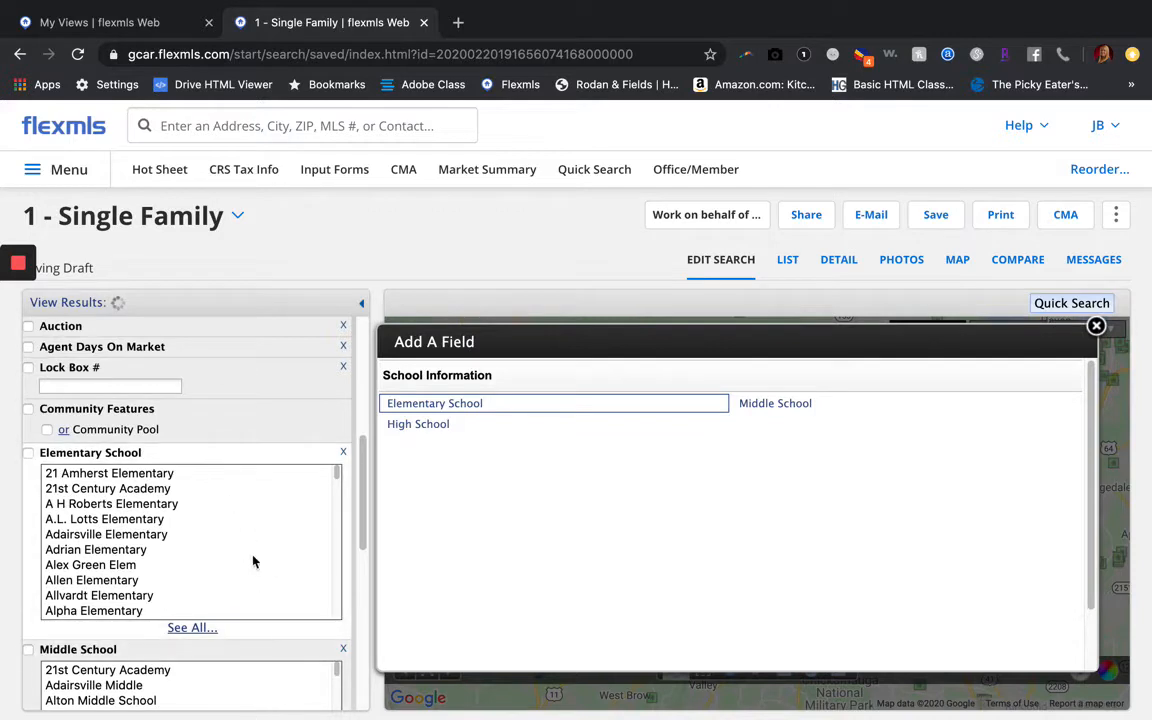
{"action": "scroll", "coordinate": [204, 514], "scroll_direction": "down", "scroll_amount": 5}
{"action": "scroll", "coordinate": [205, 511], "scroll_direction": "up", "scroll_amount": 5}
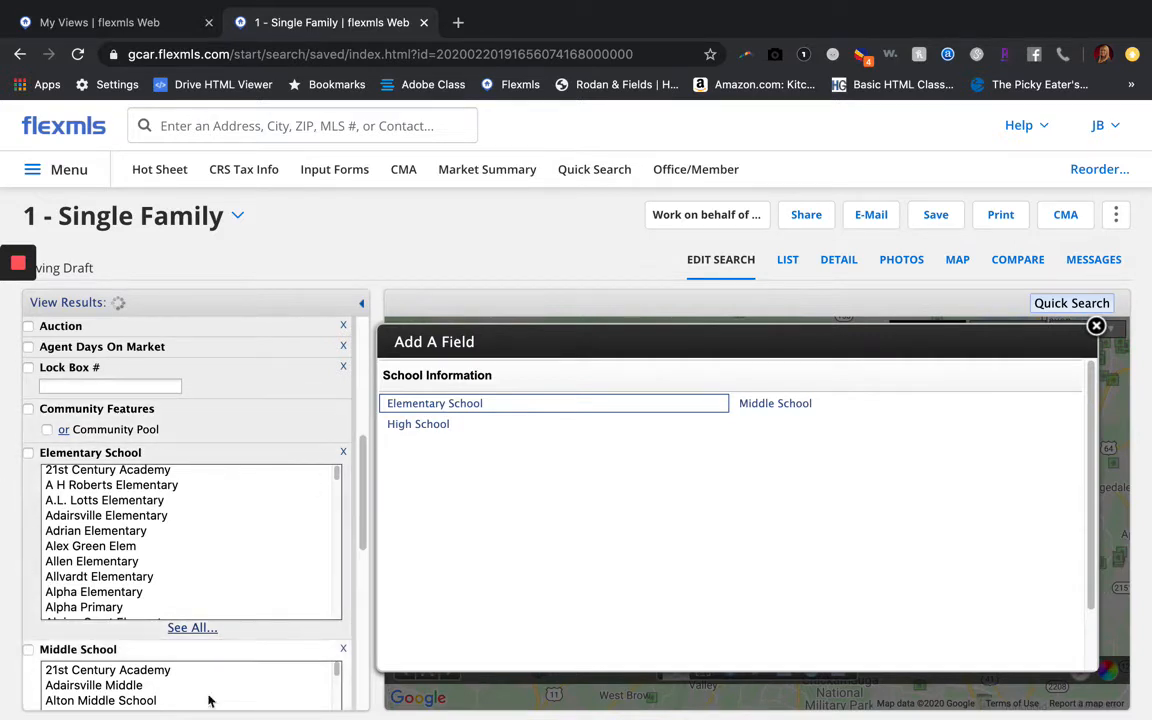
{"action": "scroll", "coordinate": [226, 404], "scroll_direction": "up", "scroll_amount": 5}
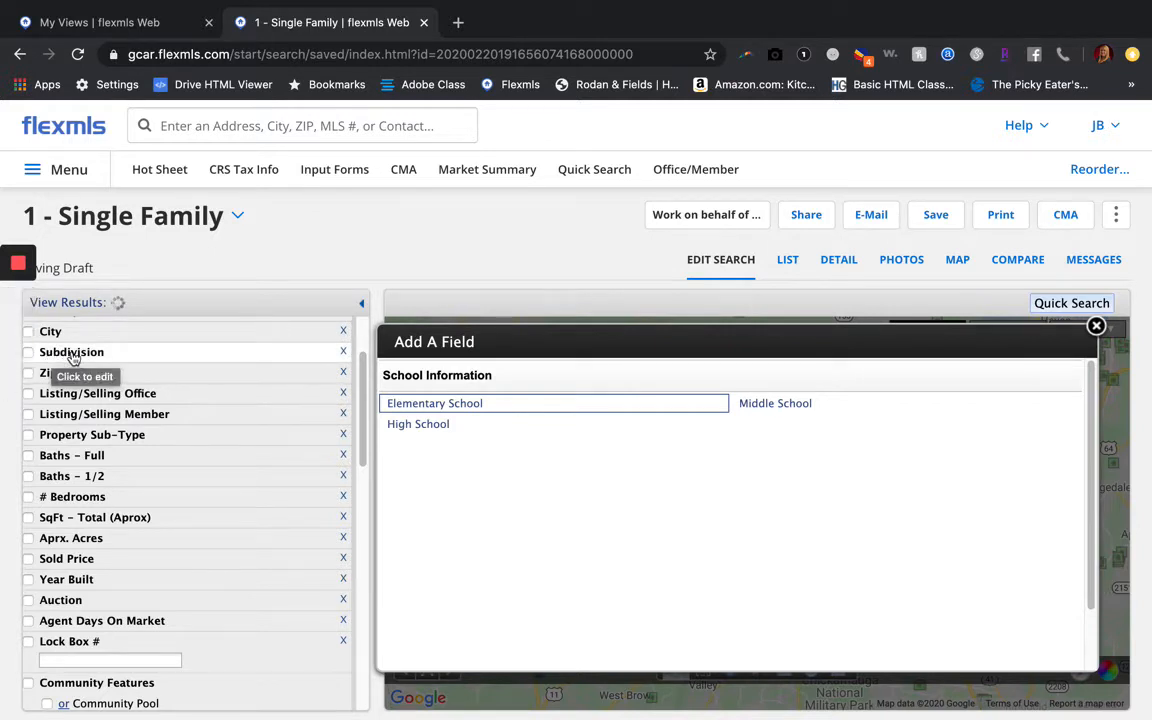
{"action": "scroll", "coordinate": [129, 555], "scroll_direction": "down", "scroll_amount": 2}
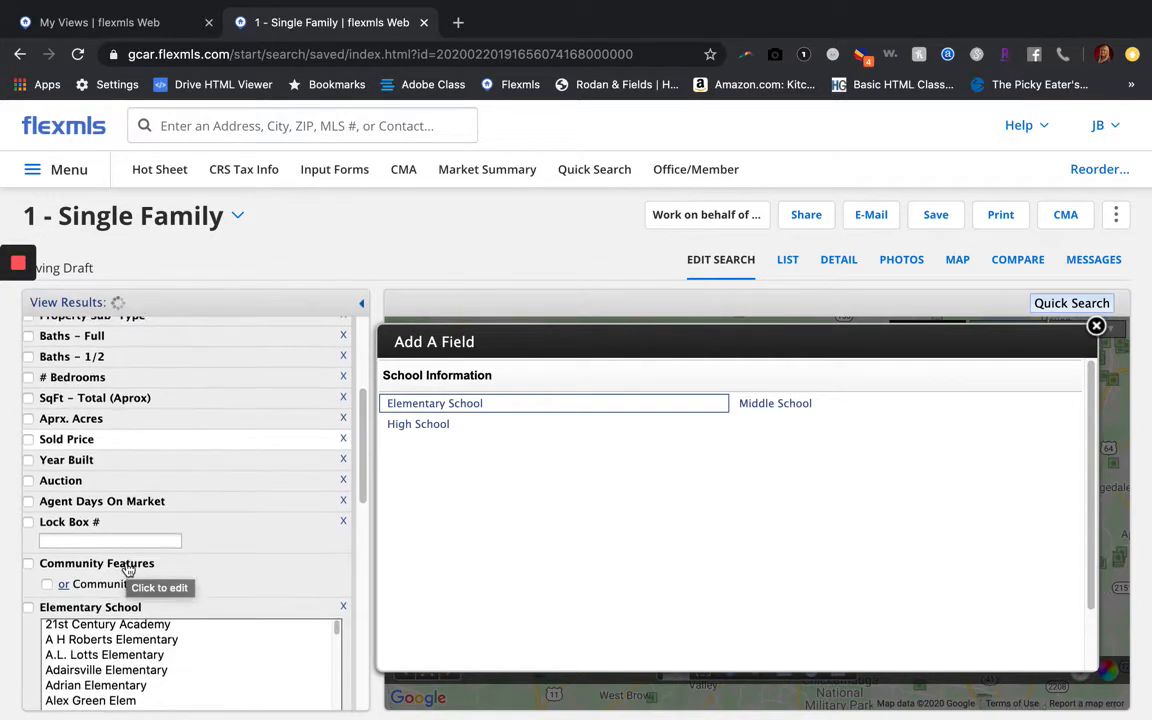
{"action": "scroll", "coordinate": [129, 568], "scroll_direction": "down", "scroll_amount": 2}
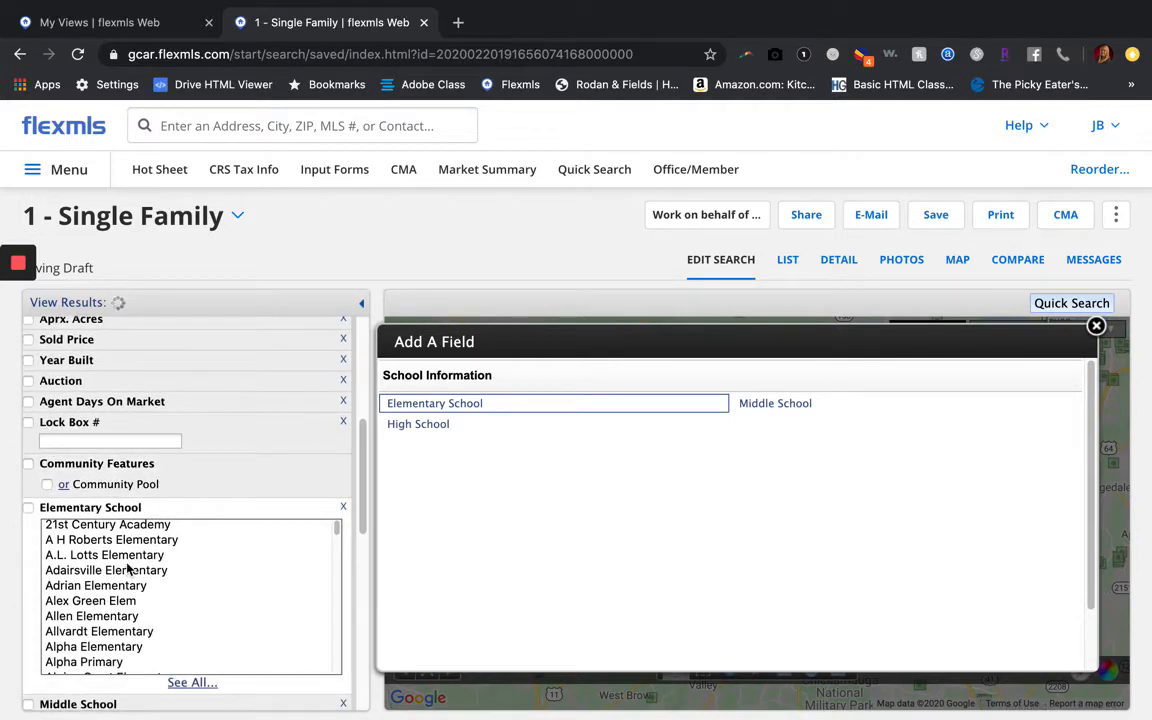
{"action": "scroll", "coordinate": [129, 568], "scroll_direction": "down", "scroll_amount": 2}
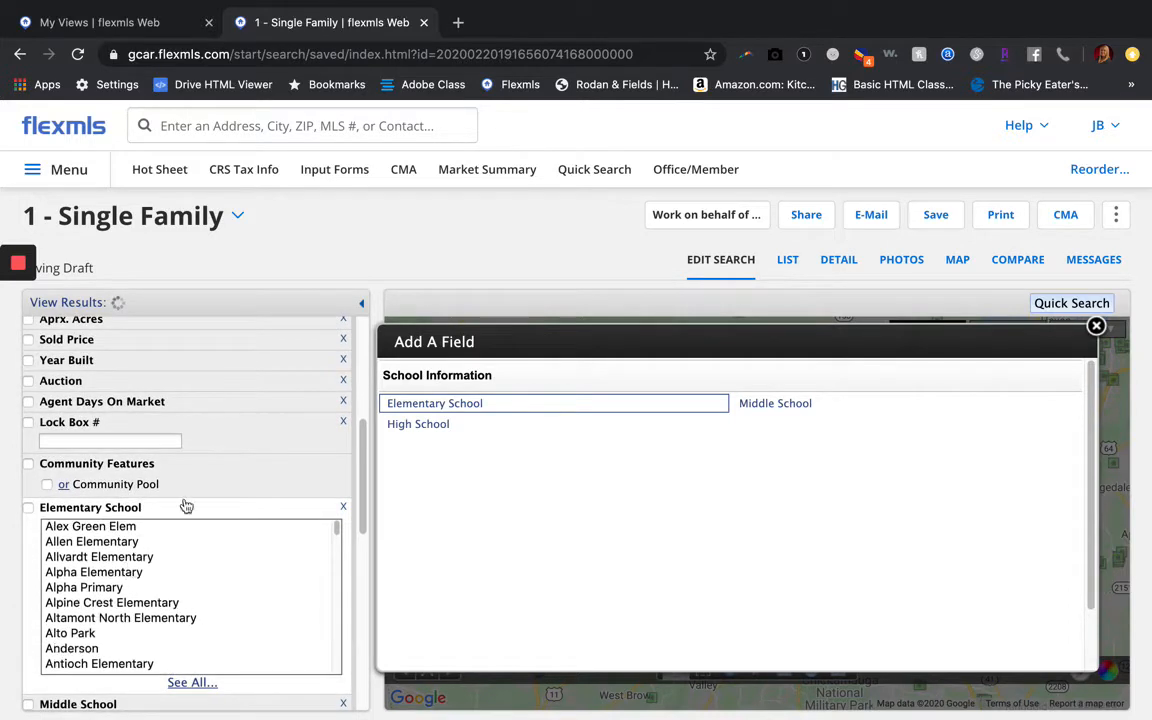
{"action": "scroll", "coordinate": [214, 443], "scroll_direction": "down", "scroll_amount": 8}
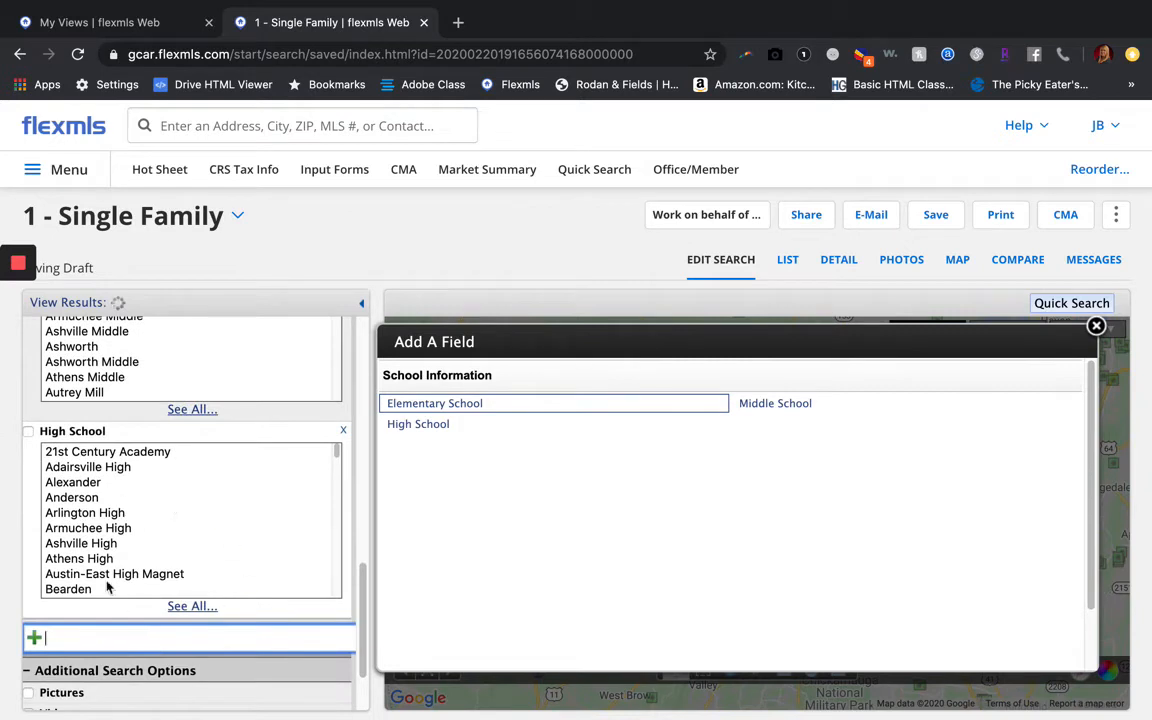
{"action": "left_click", "coordinate": [343, 431]}
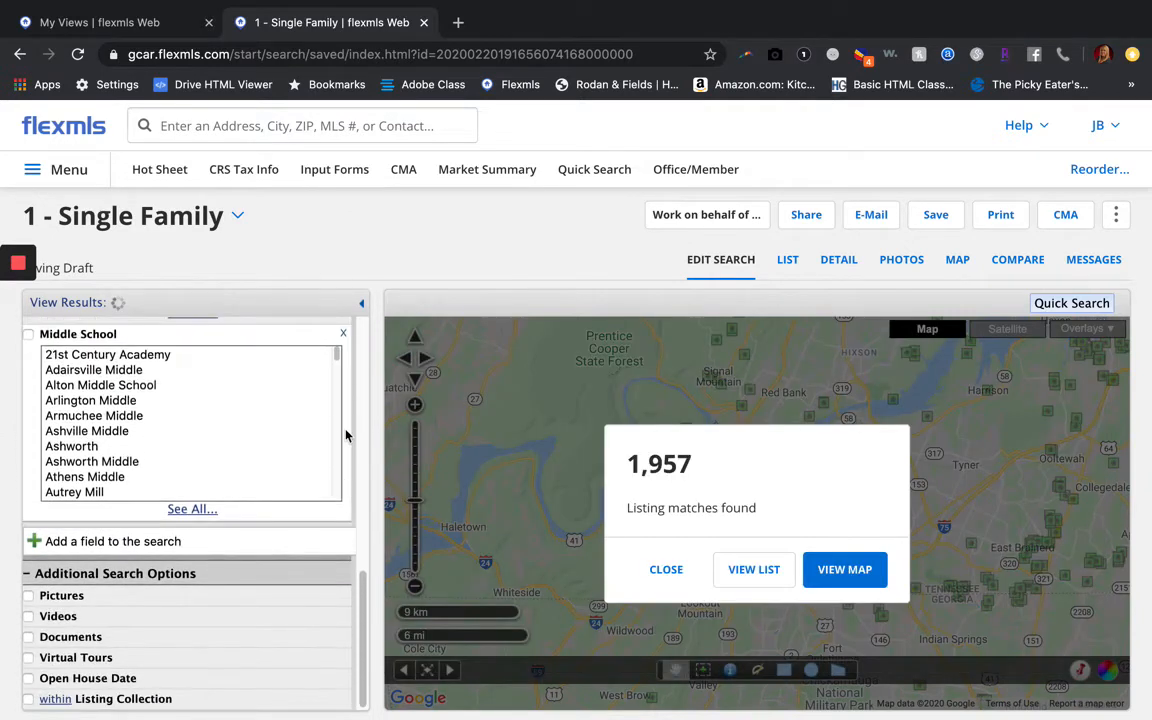
Remove the Elementary School criterion and scroll the search panel back to the top
{"action": "scroll", "coordinate": [310, 380], "scroll_direction": "up", "scroll_amount": 5}
{"action": "left_click", "coordinate": [345, 336]}
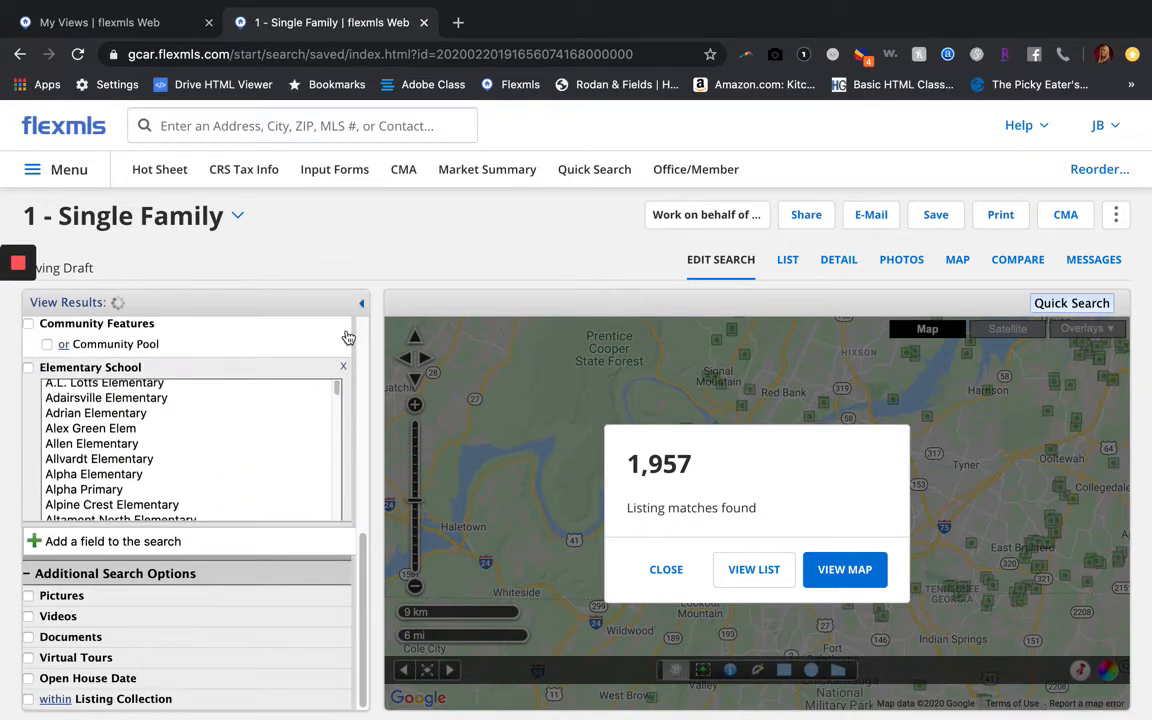
{"action": "scroll", "coordinate": [220, 402], "scroll_direction": "up", "scroll_amount": 3}
{"action": "scroll", "coordinate": [220, 402], "scroll_direction": "up", "scroll_amount": 3}
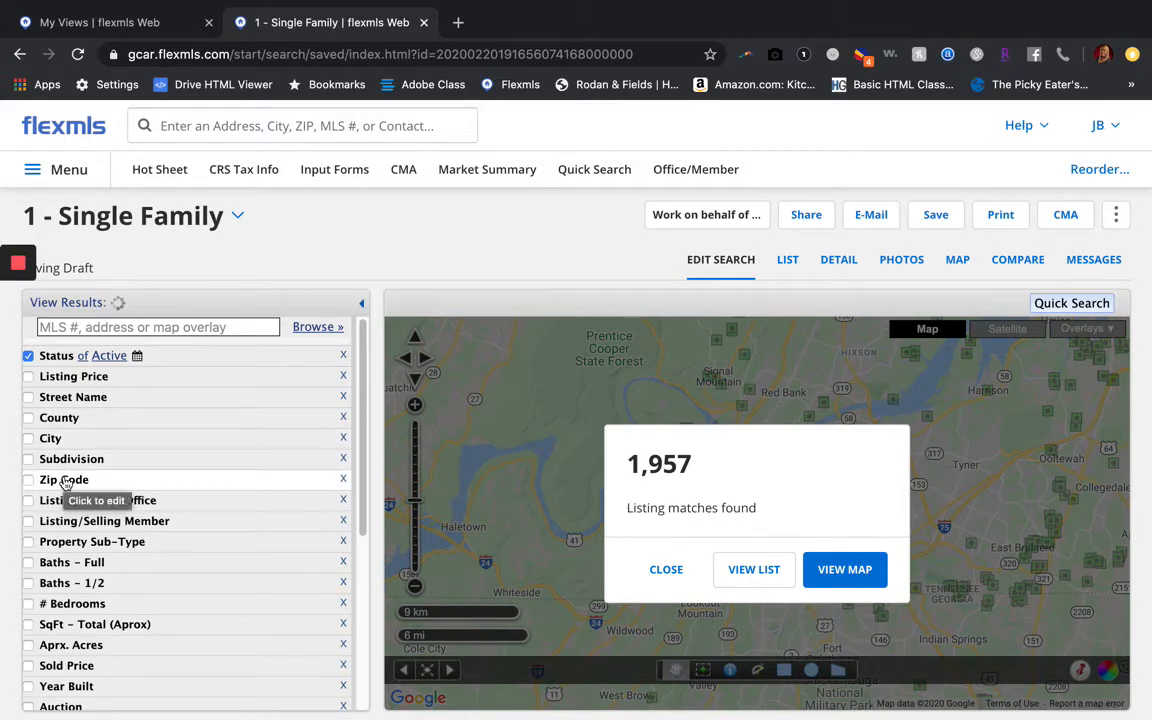
Expand the Zip Code criterion and start choosing zip codes from map areas
{"action": "left_click", "coordinate": [75, 482]}
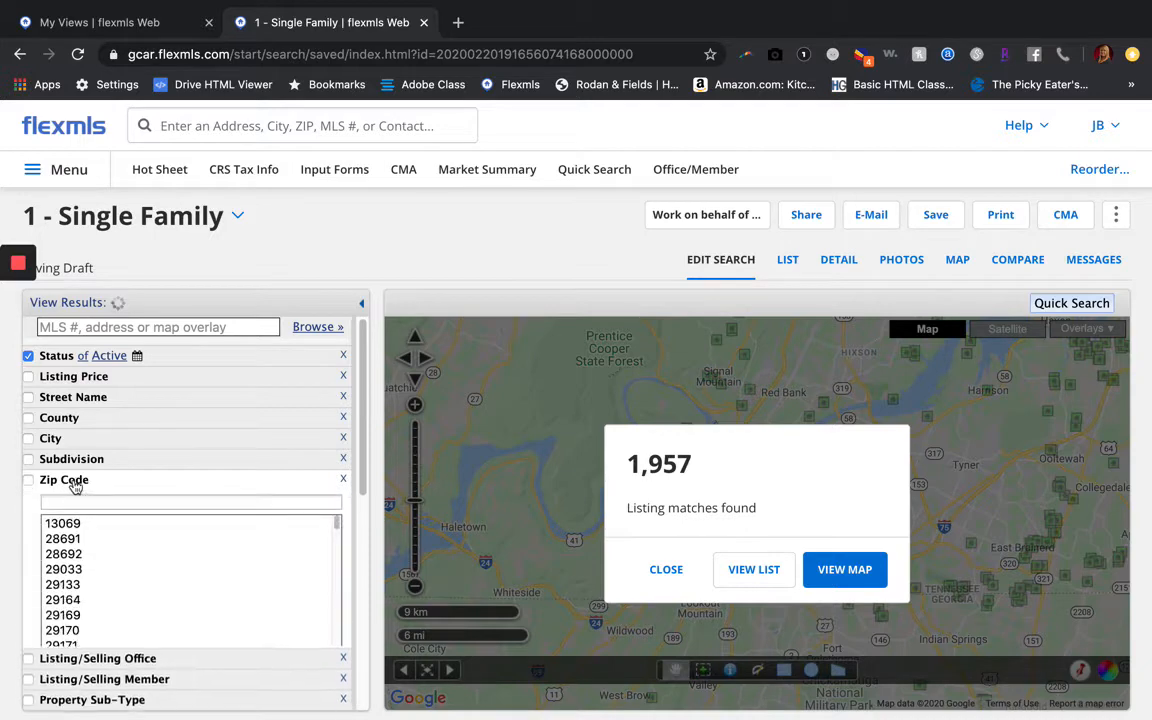
{"action": "scroll", "coordinate": [195, 478], "scroll_direction": "down", "scroll_amount": 3}
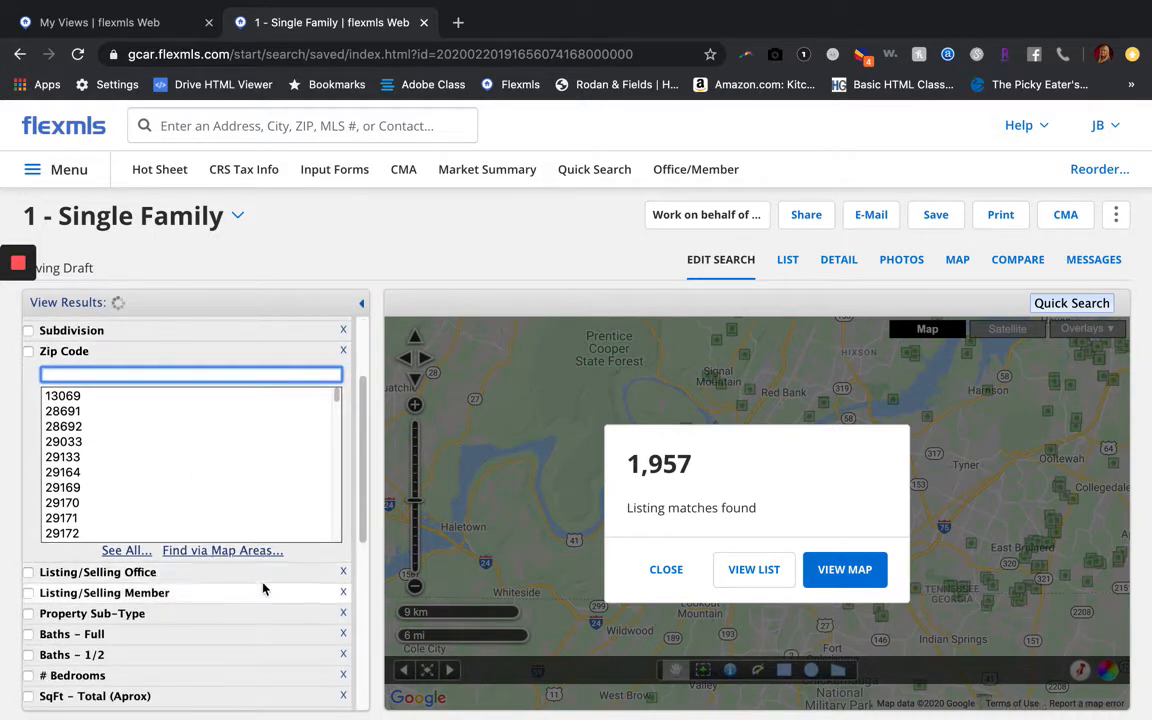
{"action": "left_click", "coordinate": [680, 571]}
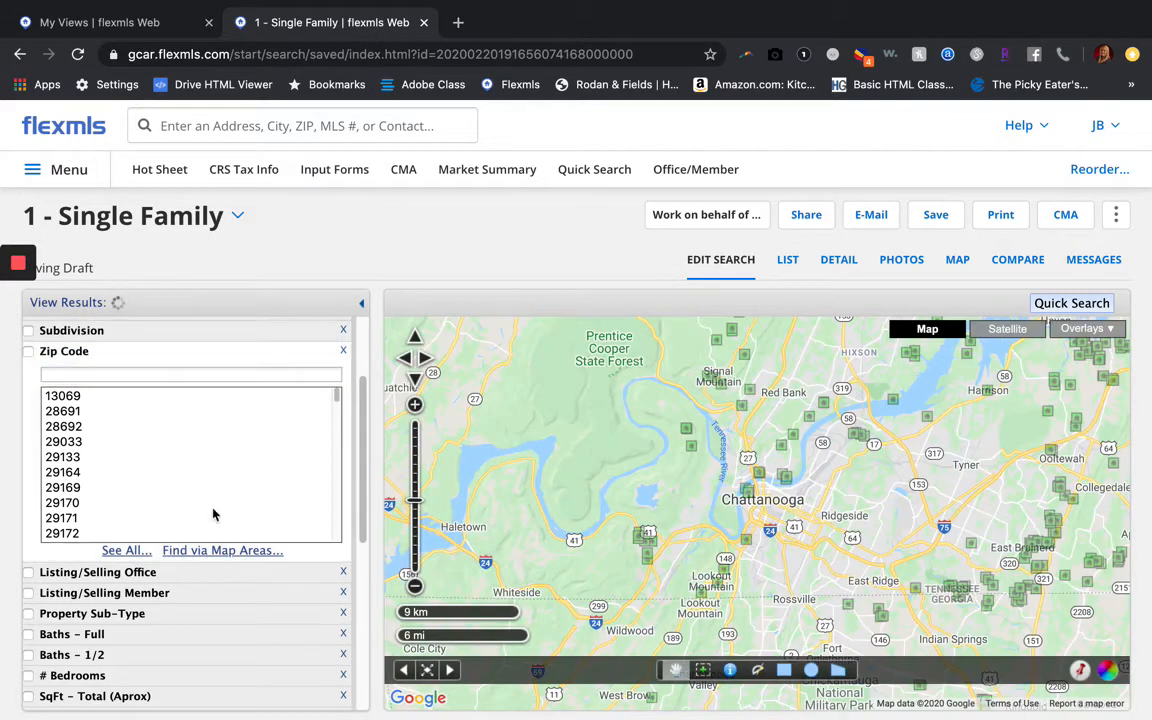
{"action": "left_click", "coordinate": [201, 552]}
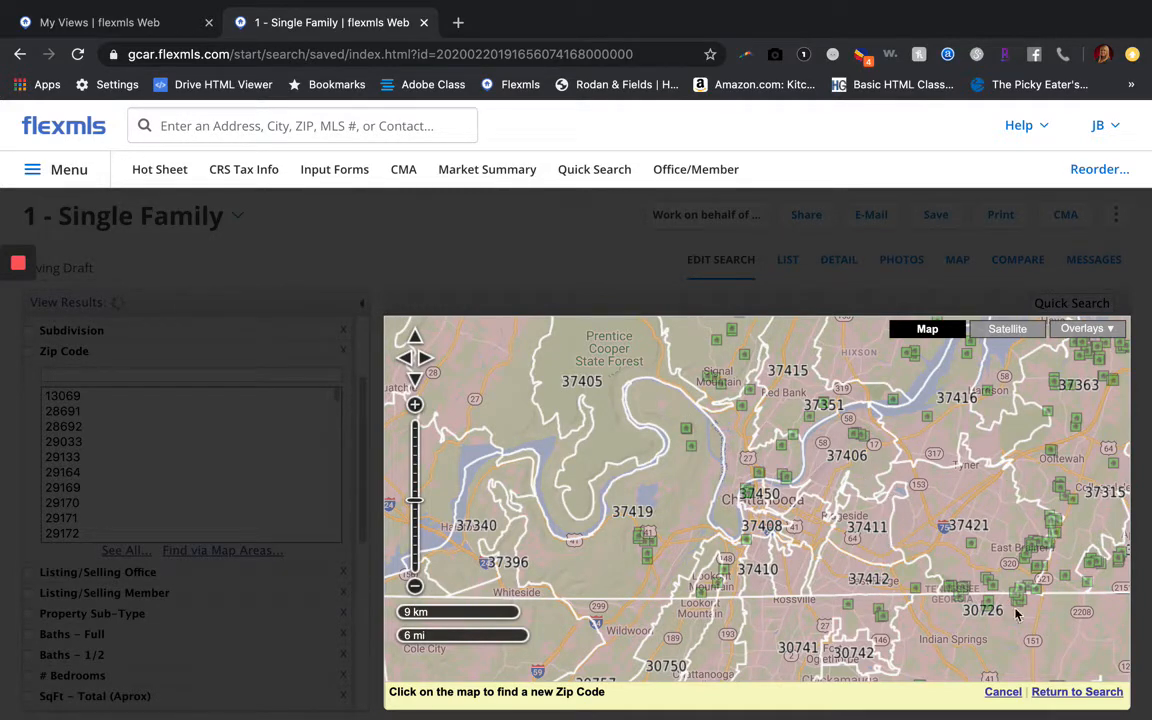
Select zip areas 37421, 37363, 37412 and 37411 on the map and apply them
{"action": "scroll", "coordinate": [1032, 545], "scroll_direction": "up", "scroll_amount": 1}
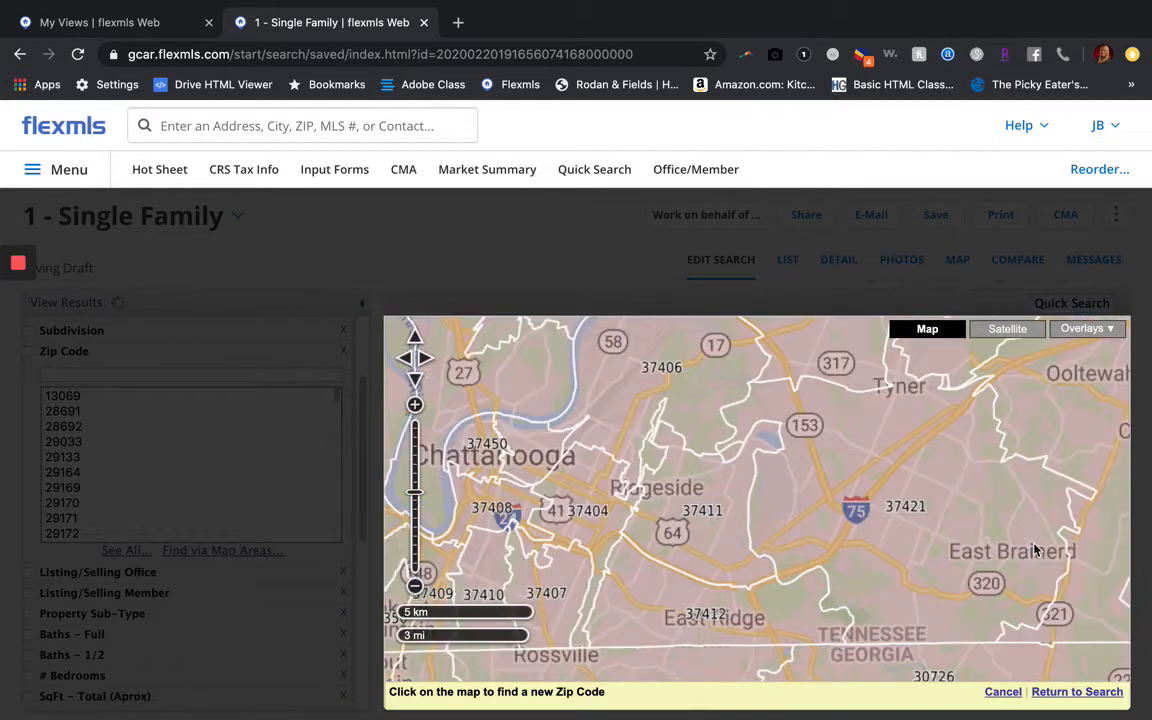
{"action": "left_click_drag", "start_coordinate": [1035, 548], "coordinate": [910, 590]}
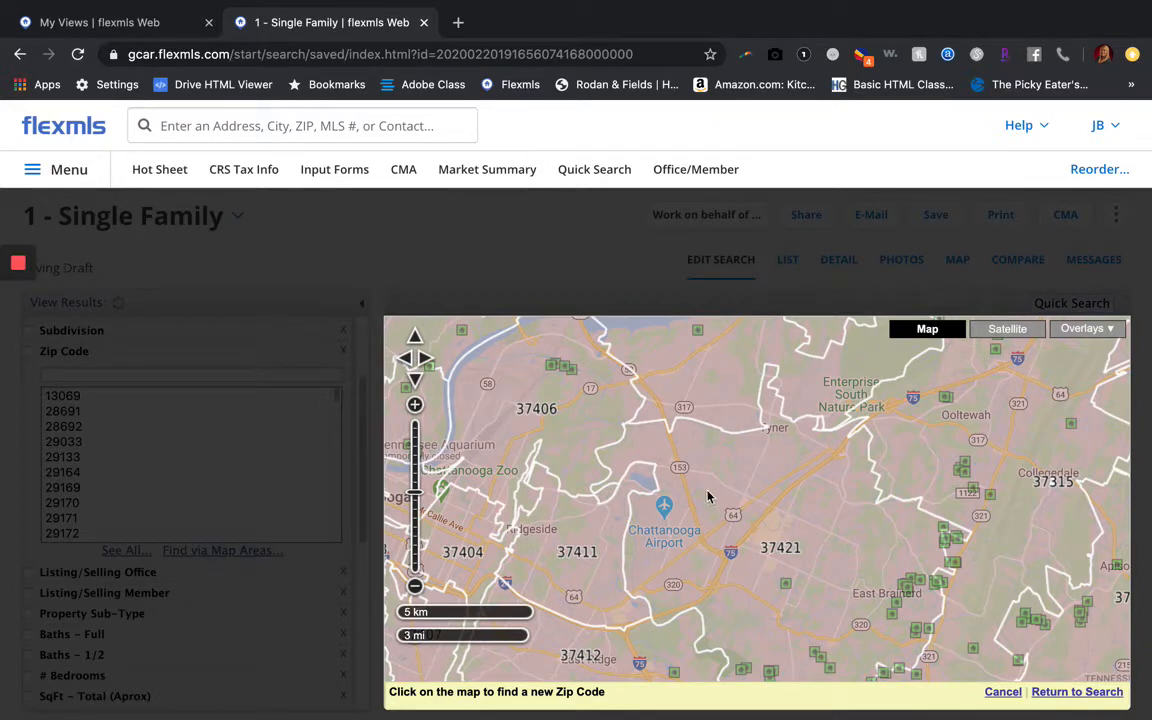
{"action": "left_click", "coordinate": [825, 569]}
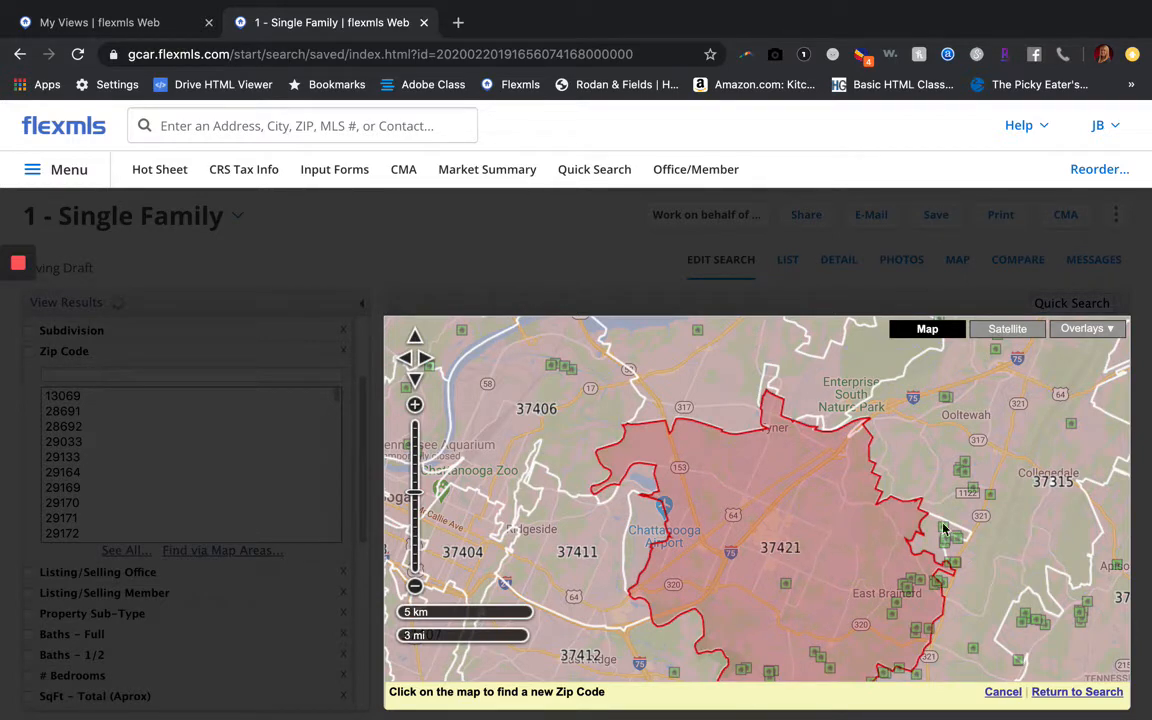
{"action": "left_click", "coordinate": [993, 571]}
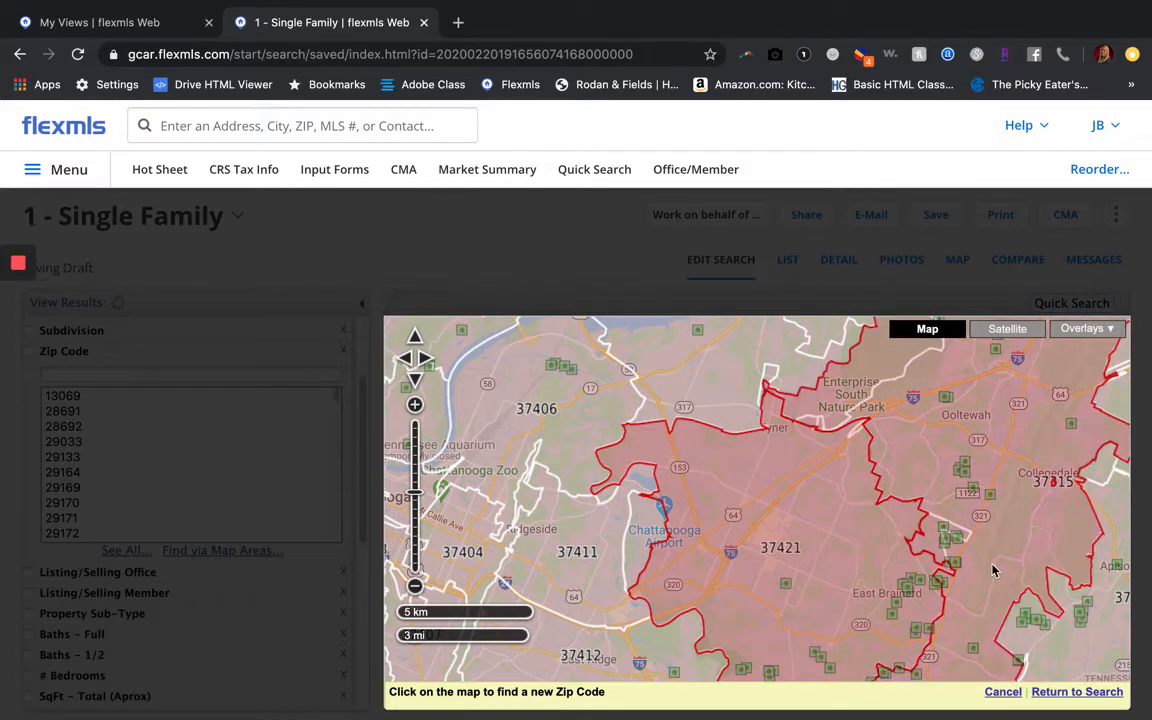
{"action": "left_click", "coordinate": [1097, 631]}
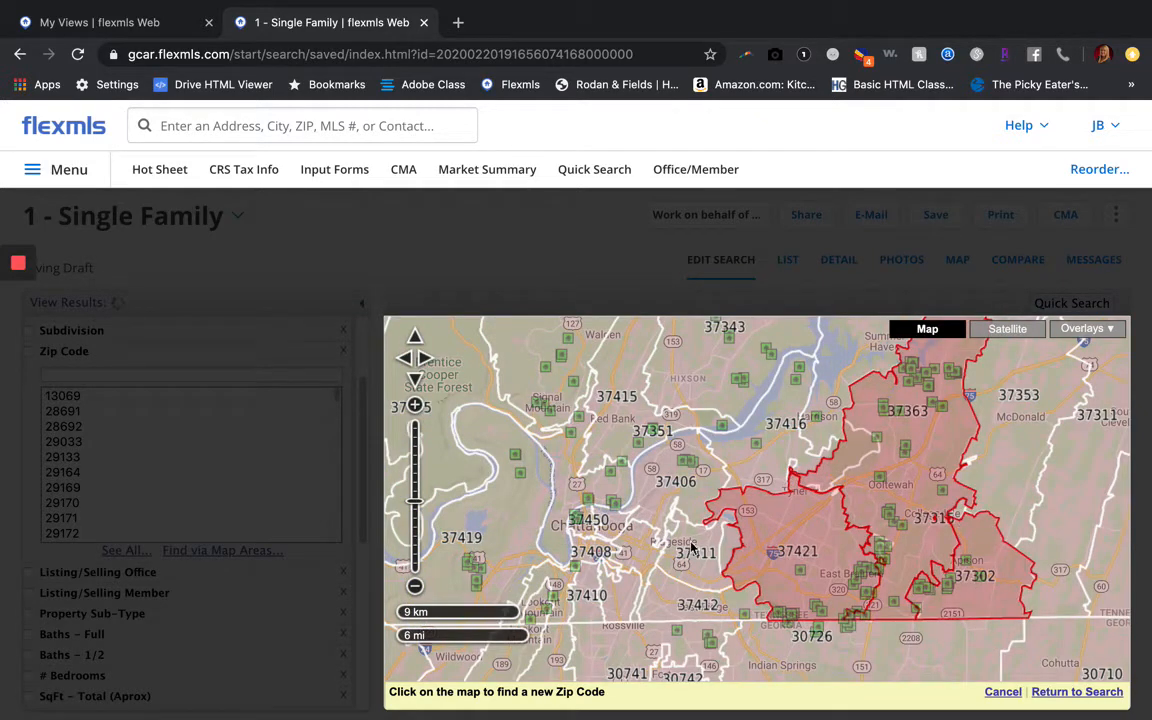
{"action": "left_click", "coordinate": [677, 600]}
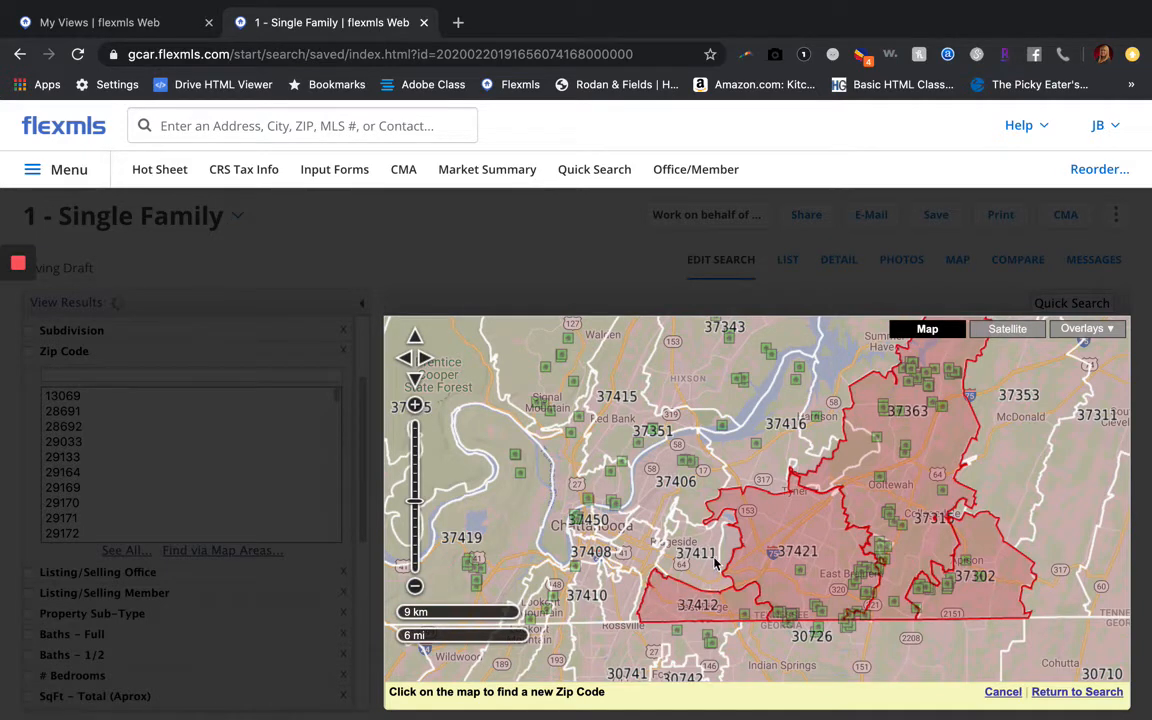
{"action": "left_click", "coordinate": [715, 563]}
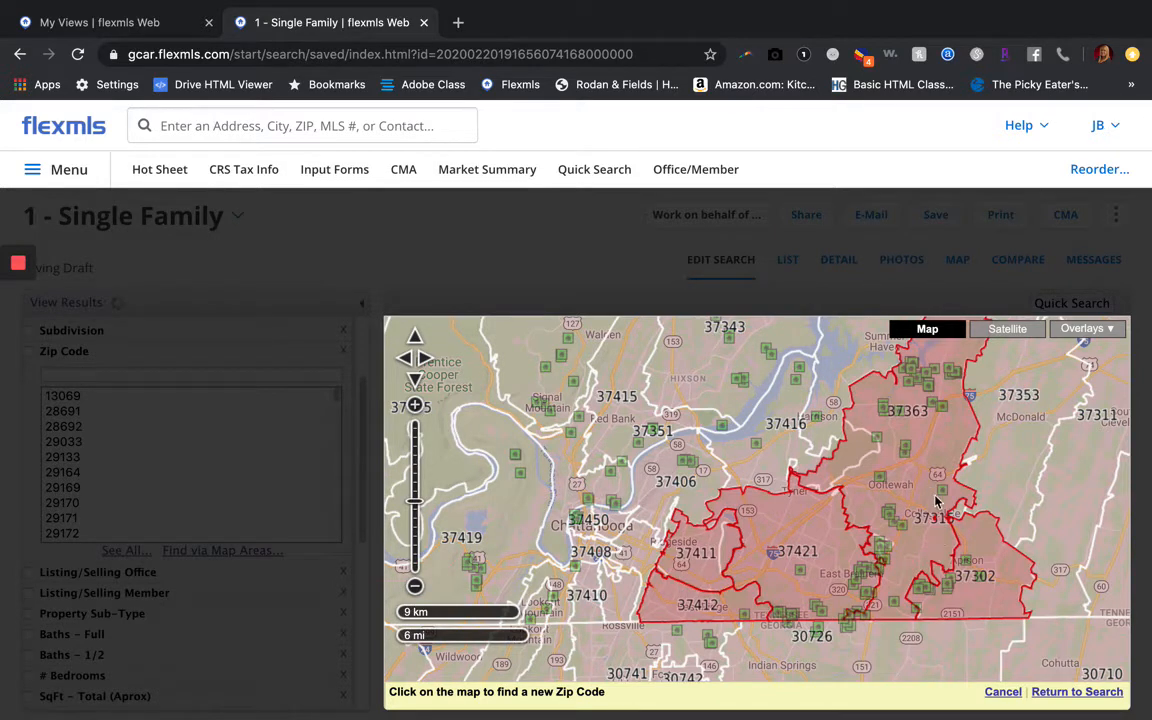
{"action": "left_click", "coordinate": [988, 577]}
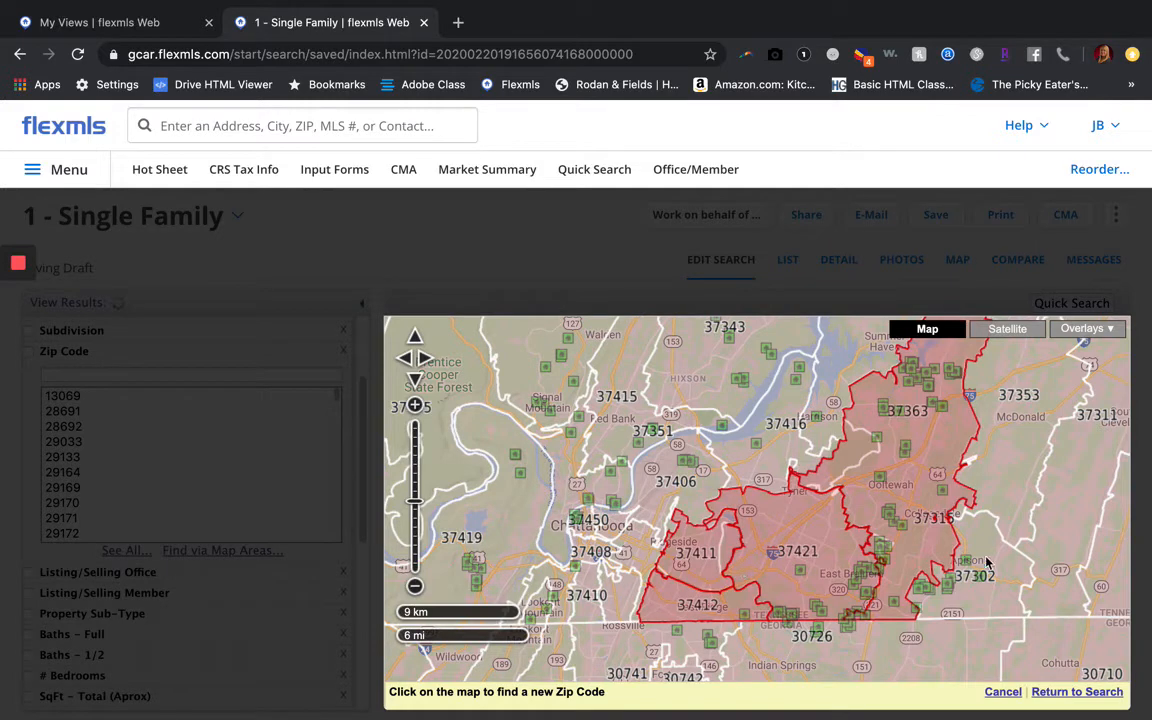
{"action": "left_click", "coordinate": [1072, 692]}
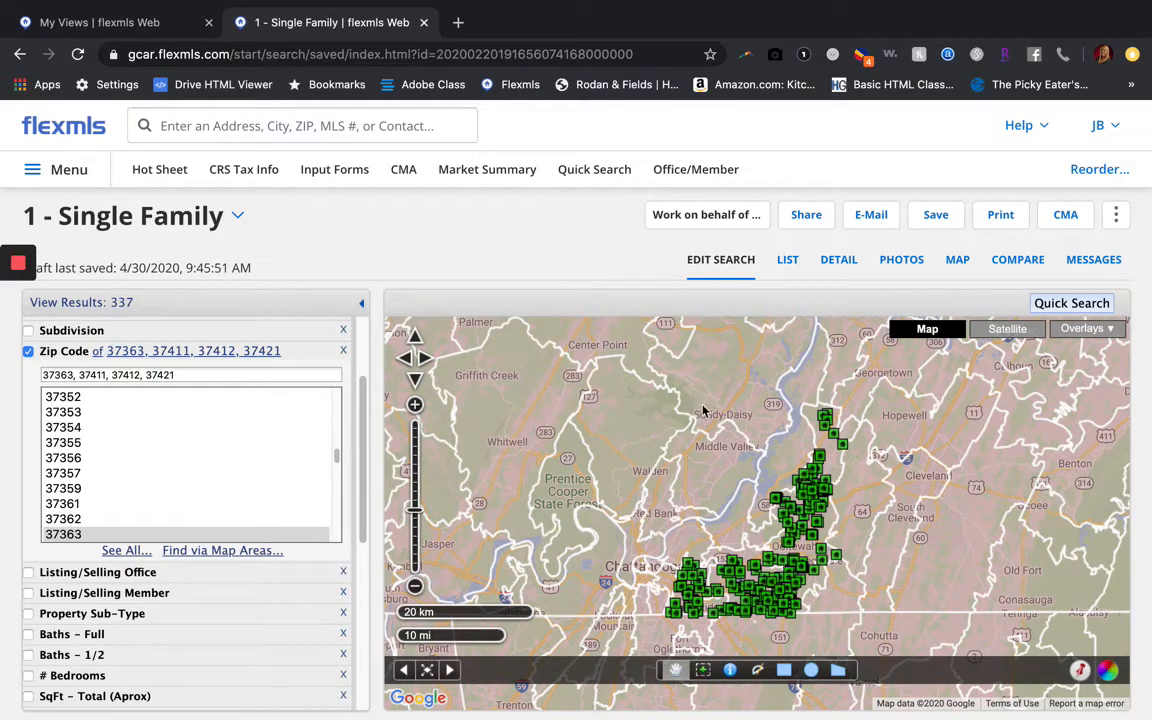
Switch the map overlay from Zip Codes boundaries to Counties boundaries
{"action": "left_click", "coordinate": [1090, 330]}
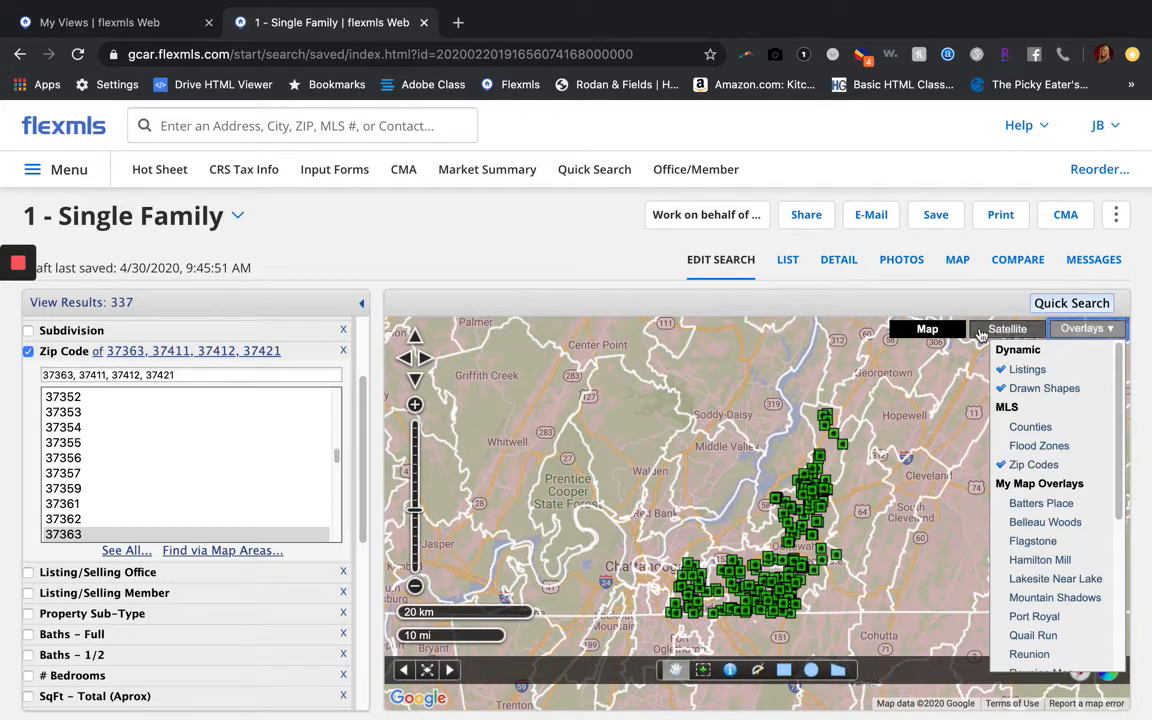
{"action": "left_click", "coordinate": [1085, 338]}
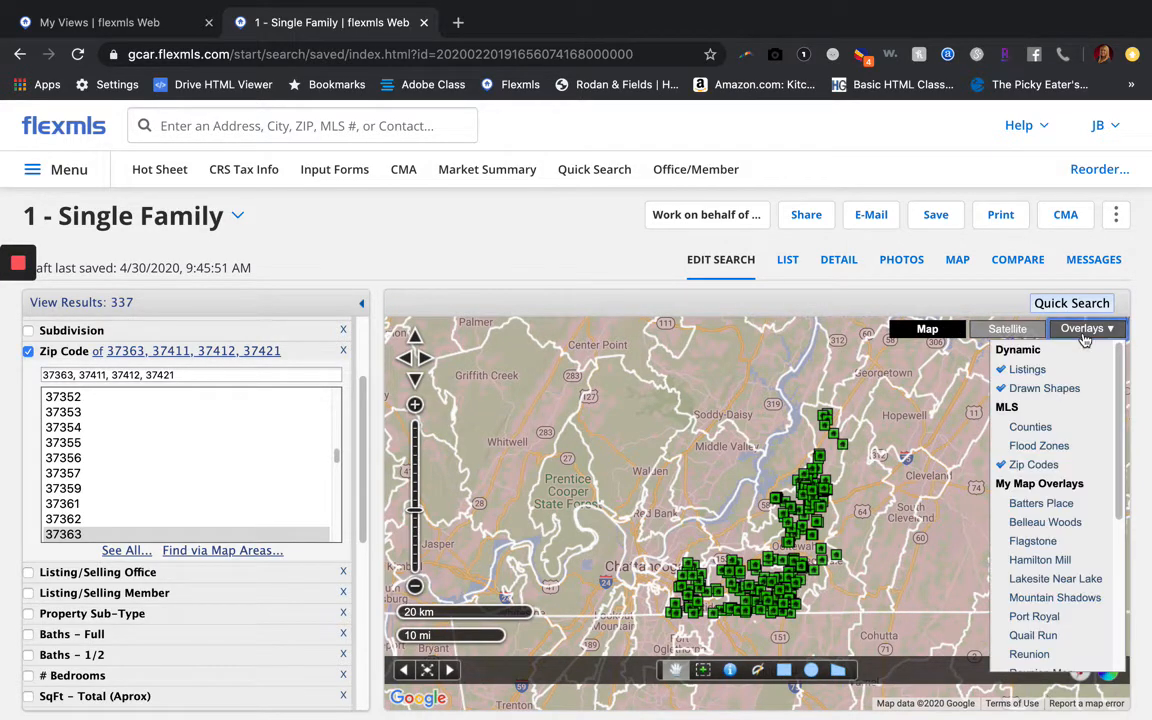
{"action": "left_click", "coordinate": [1012, 466]}
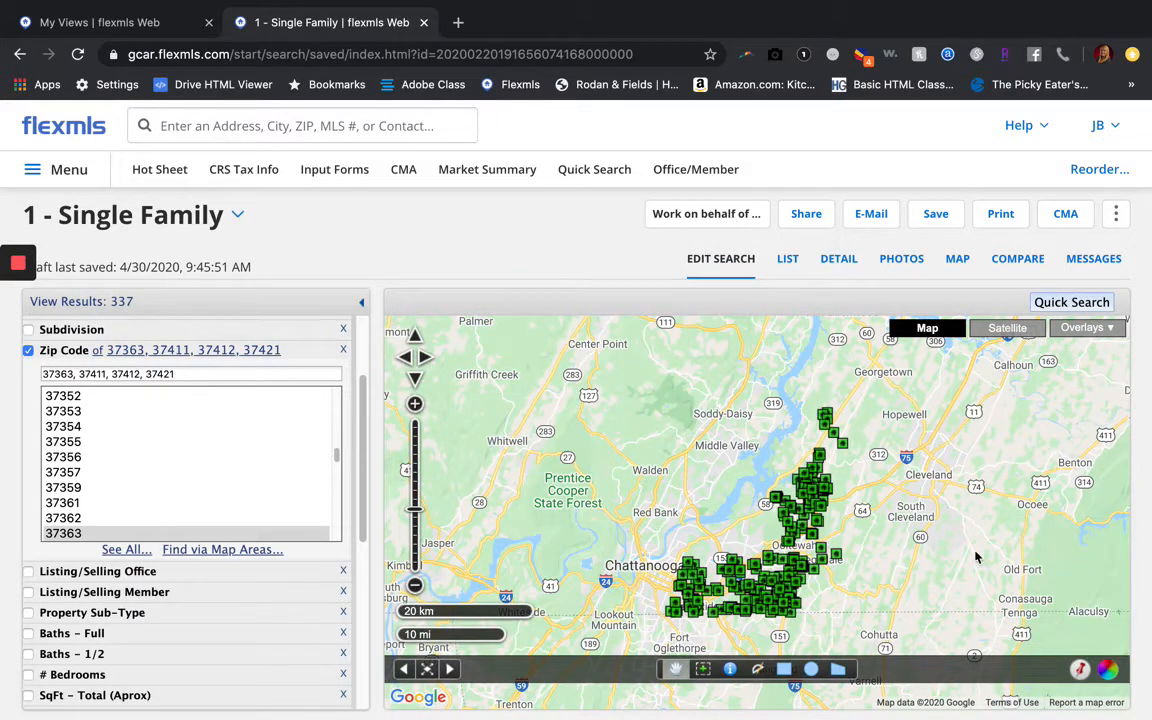
{"action": "left_click", "coordinate": [1081, 337]}
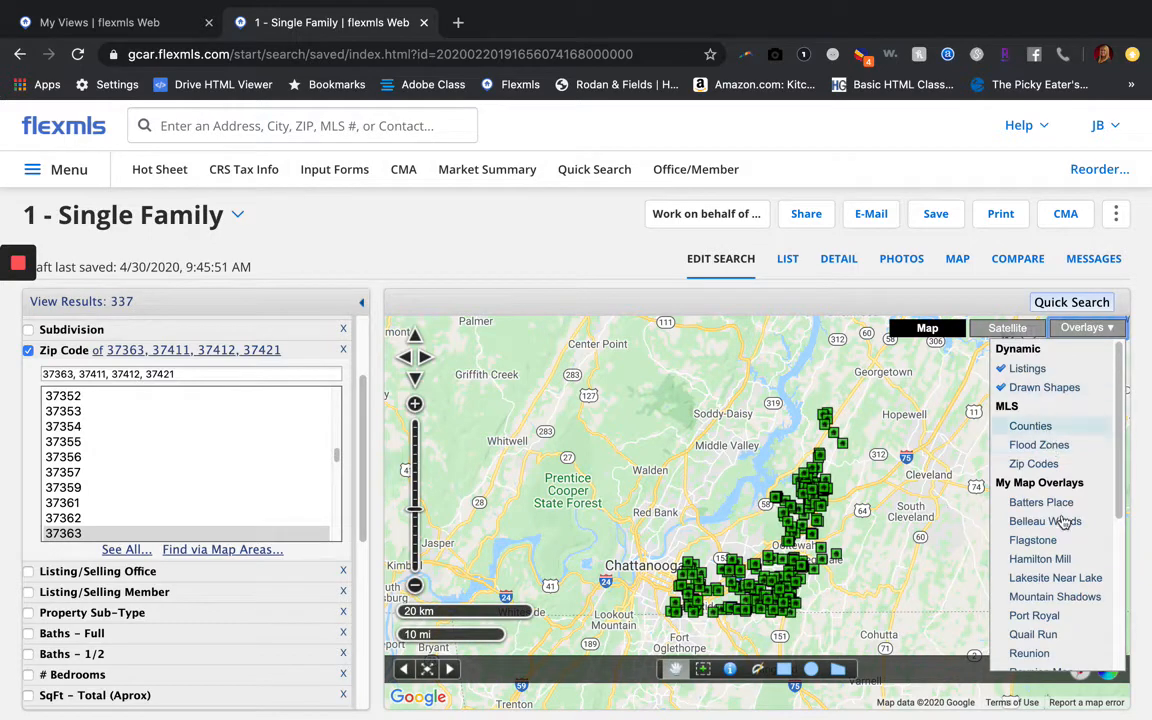
{"action": "left_click", "coordinate": [1040, 428]}
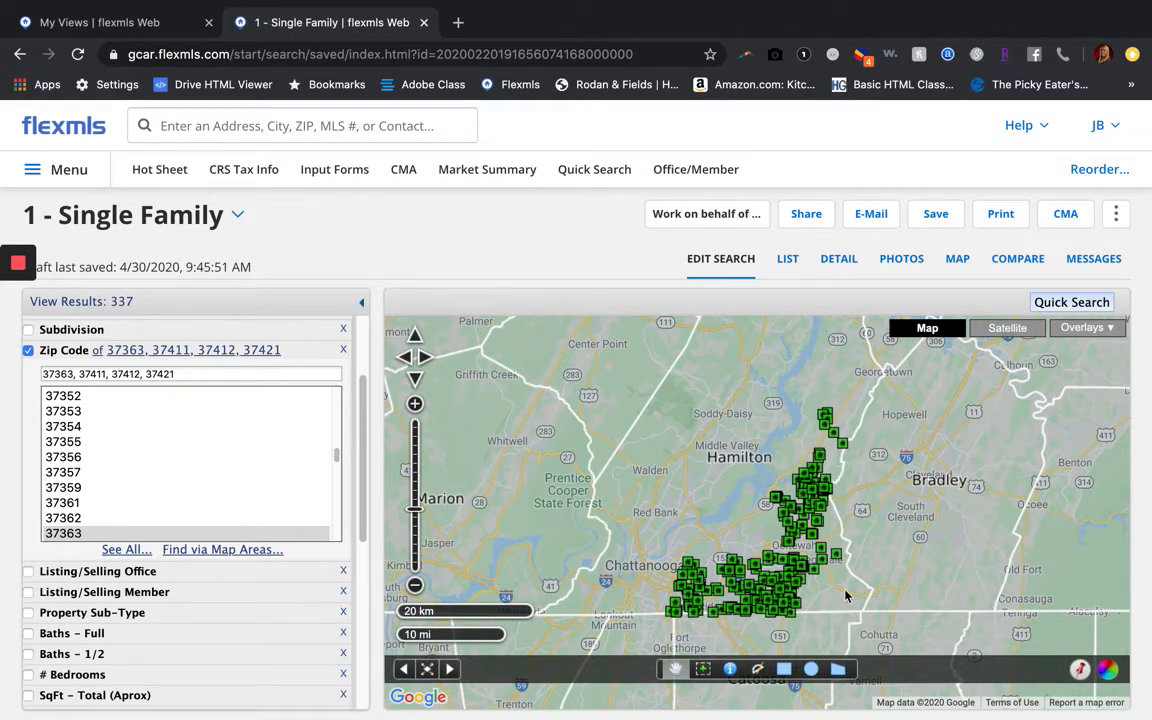
Pan the map so the listing cluster sits in the centre
{"action": "left_click_drag", "start_coordinate": [761, 532], "coordinate": [790, 432]}
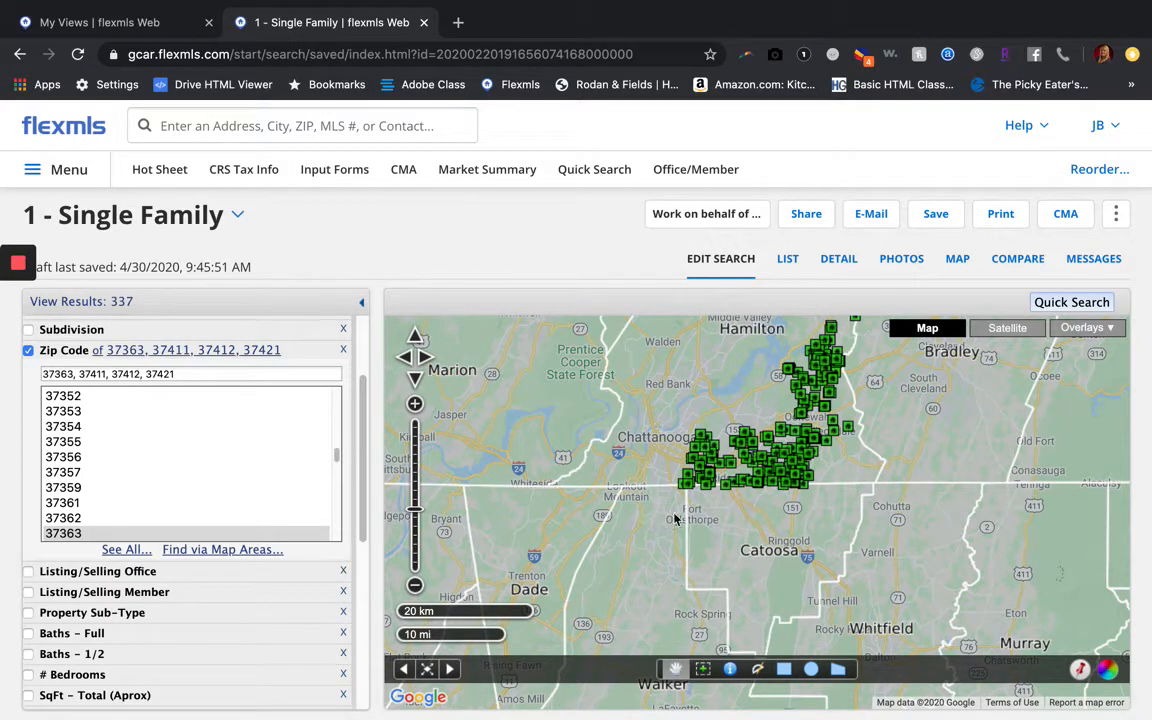
{"action": "scroll", "coordinate": [612, 447], "scroll_direction": "down", "scroll_amount": 1}
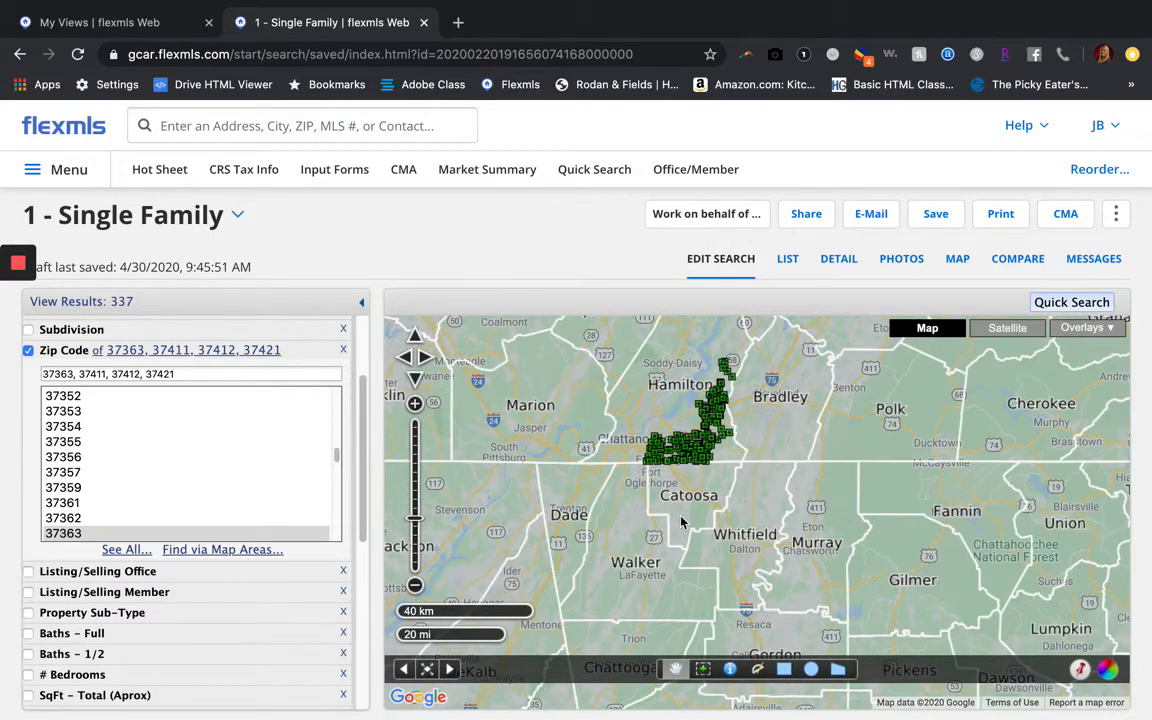
{"action": "scroll", "coordinate": [686, 523], "scroll_direction": "up", "scroll_amount": 1}
{"action": "left_click_drag", "start_coordinate": [729, 480], "coordinate": [716, 577]}
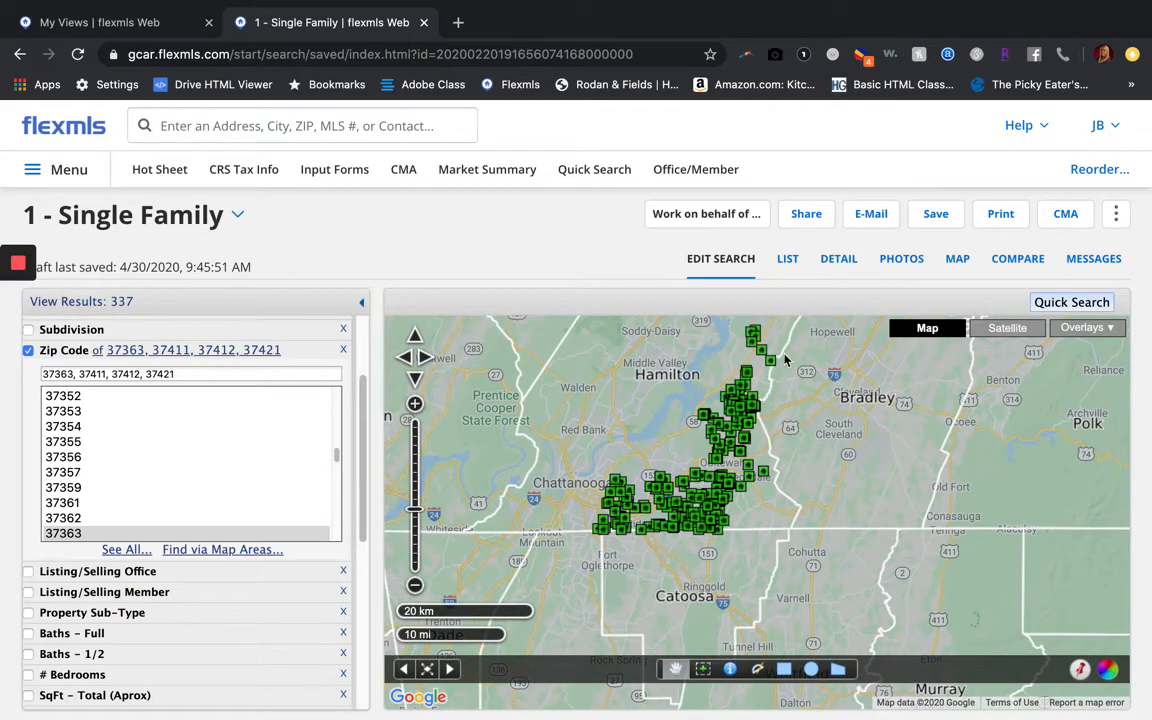
{"action": "left_click_drag", "start_coordinate": [785, 360], "coordinate": [819, 426]}
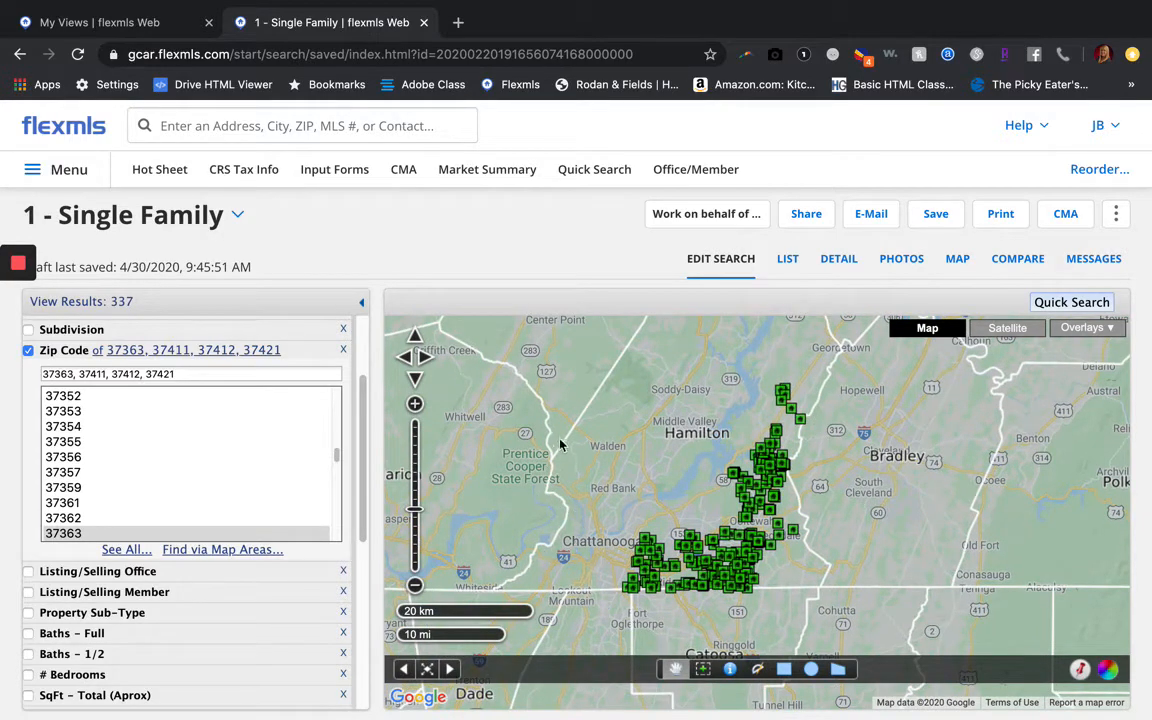
{"action": "left_click_drag", "start_coordinate": [518, 452], "coordinate": [590, 467]}
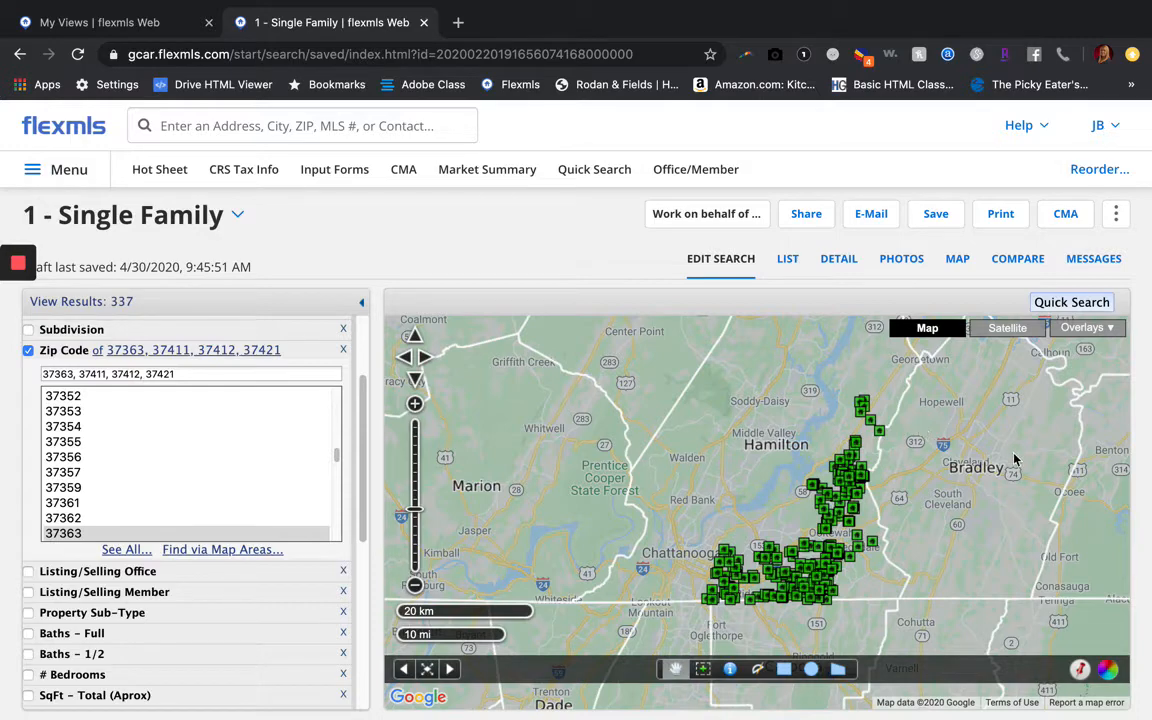
Turn off the Counties overlay and zoom the map in on East Brainerd
{"action": "left_click", "coordinate": [1087, 327]}
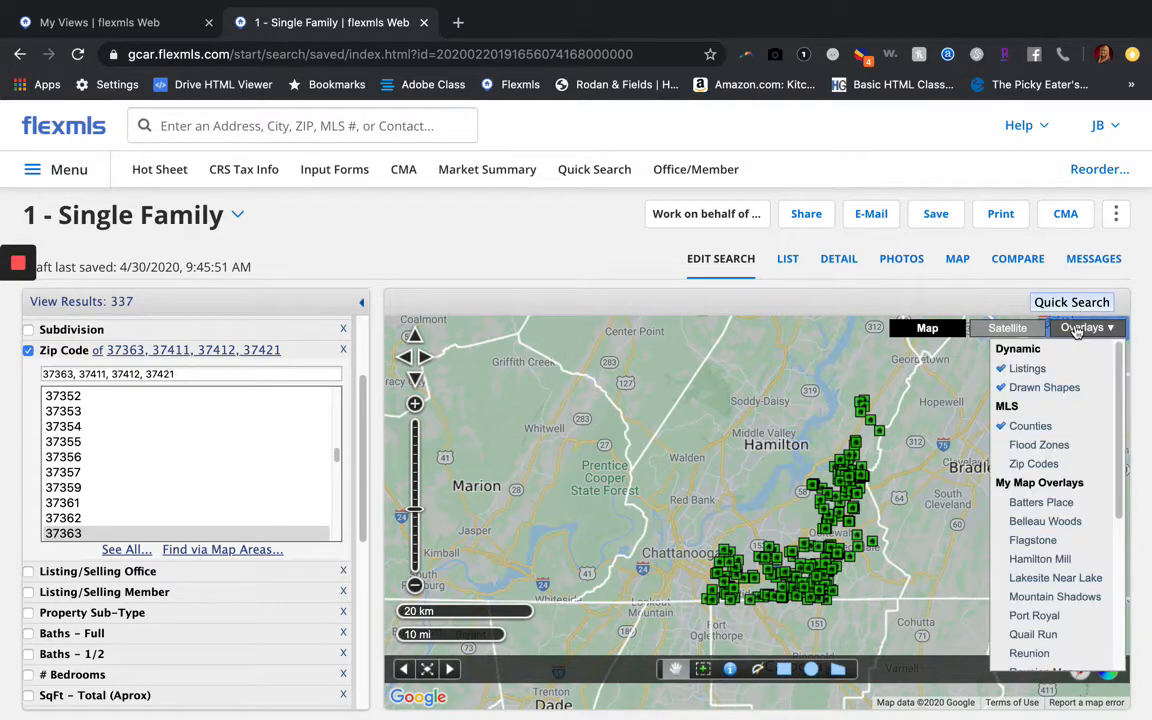
{"action": "left_click", "coordinate": [1020, 428]}
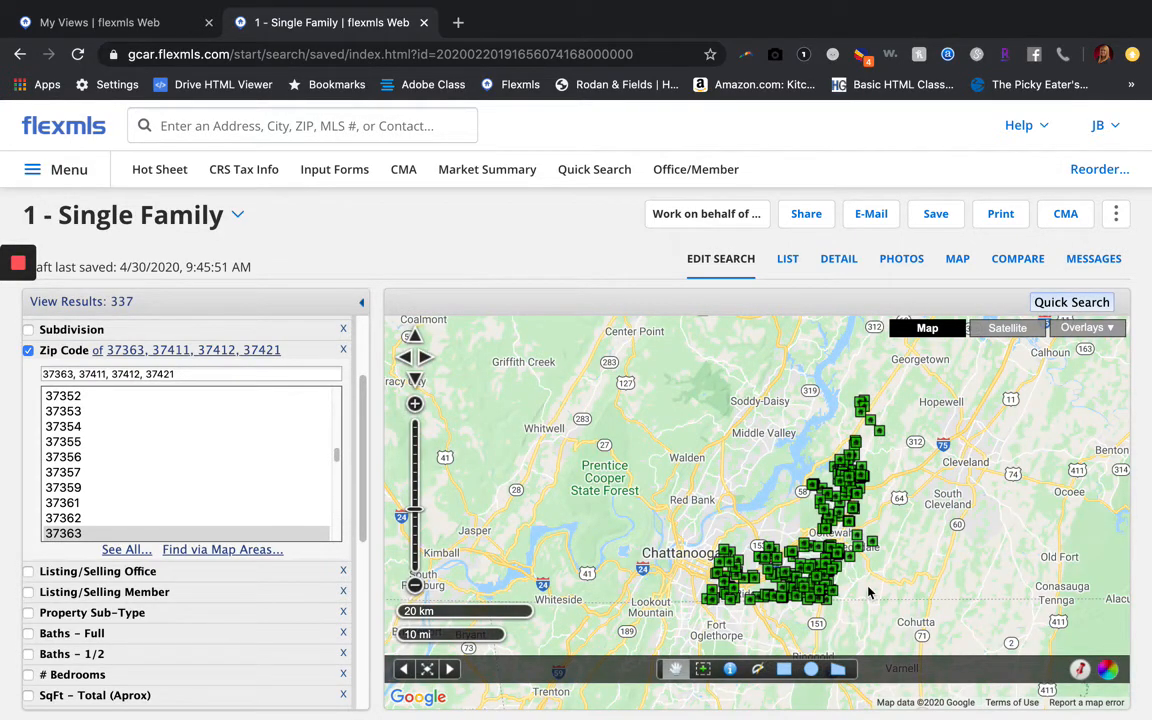
{"action": "scroll", "coordinate": [866, 594], "scroll_direction": "up", "scroll_amount": 1}
{"action": "scroll", "coordinate": [840, 580], "scroll_direction": "up", "scroll_amount": 1}
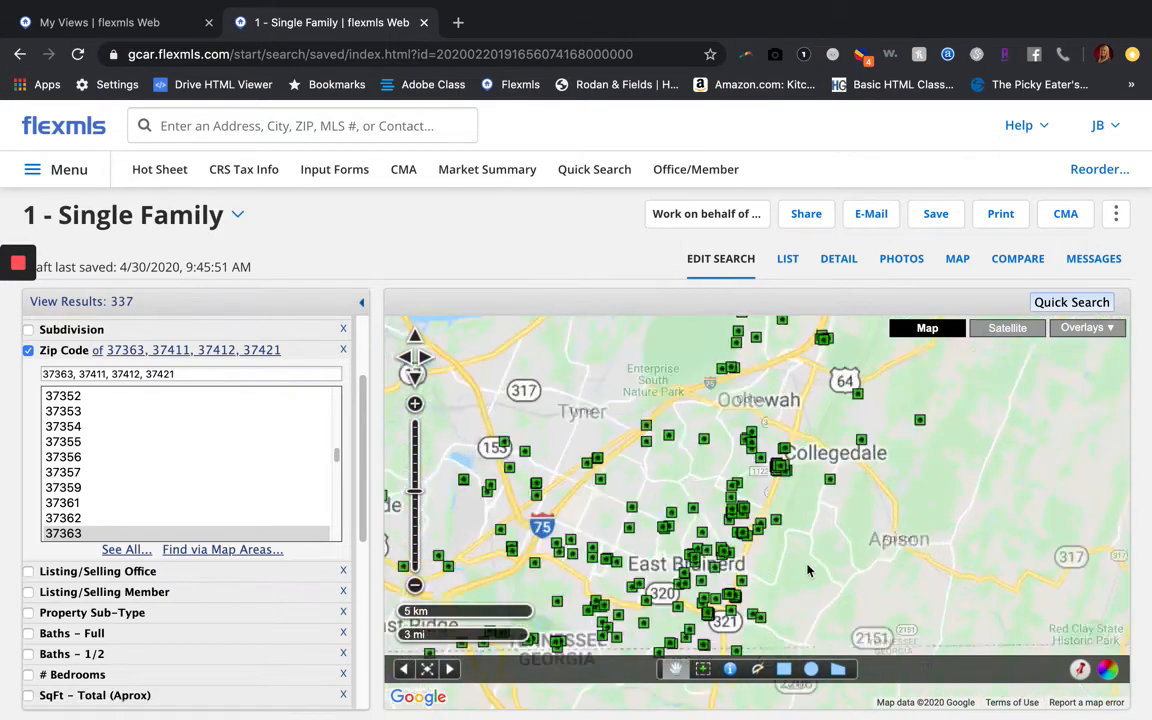
Toggle the Flood Zones and Zip Codes overlays on and back off
{"action": "left_click", "coordinate": [1087, 327]}
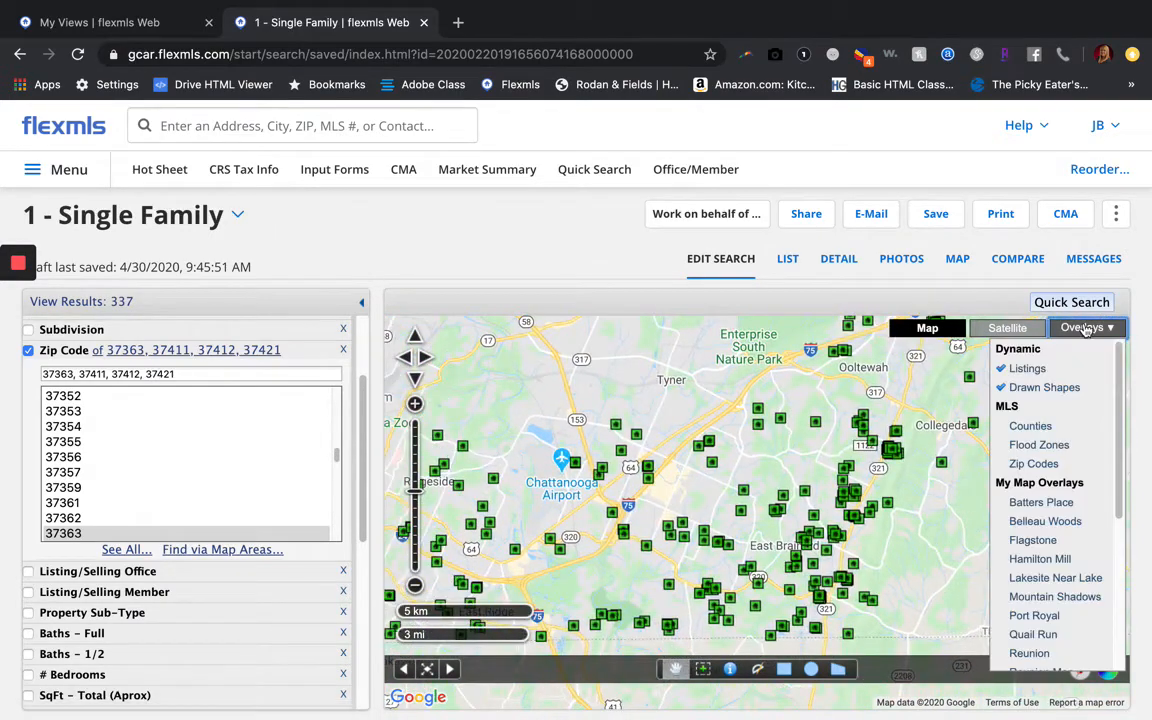
{"action": "left_click", "coordinate": [1036, 445]}
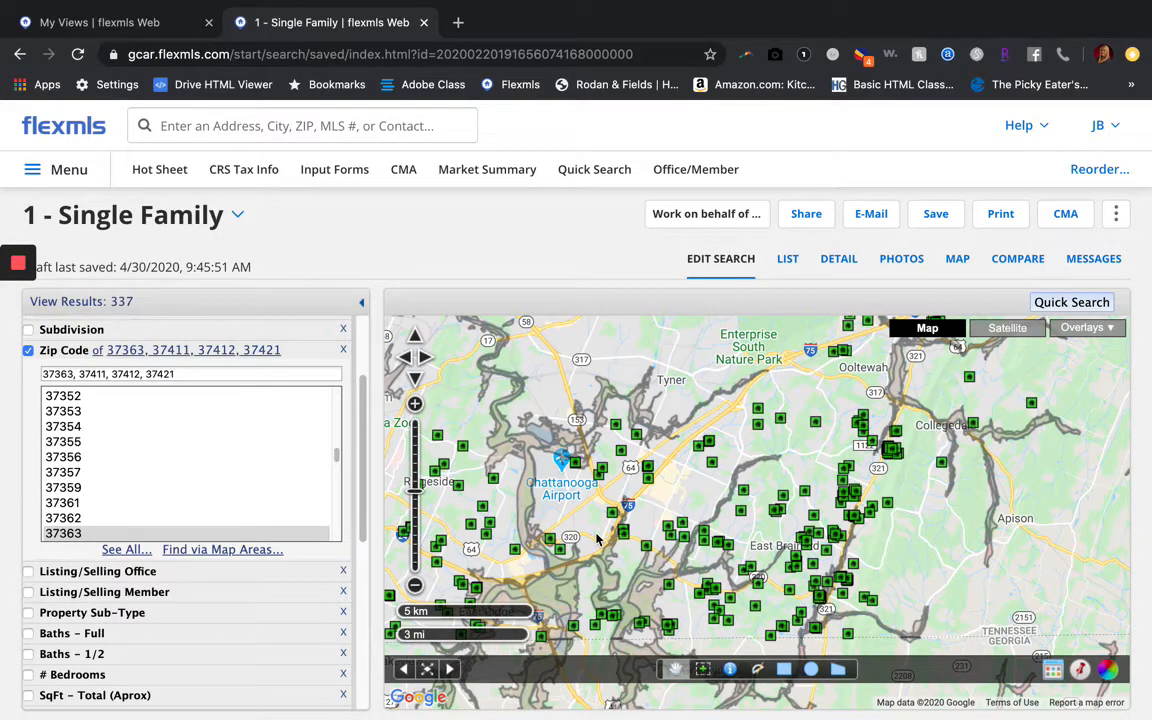
{"action": "left_click", "coordinate": [1088, 330]}
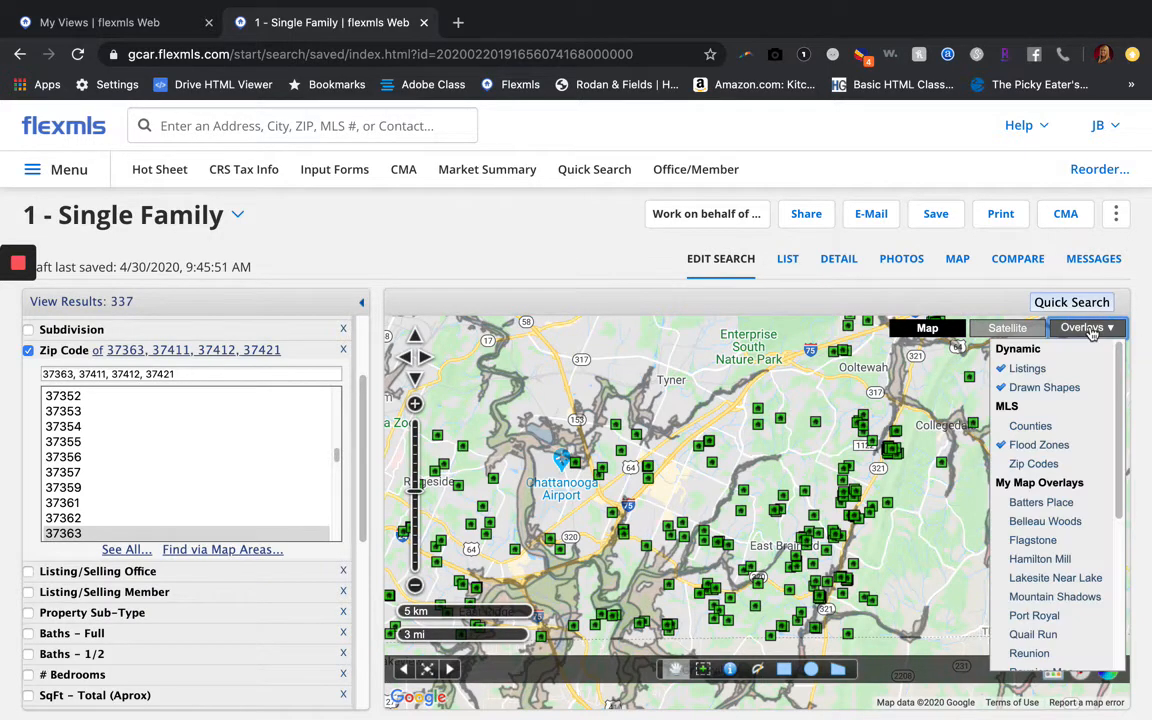
{"action": "left_click", "coordinate": [1033, 463]}
{"action": "left_click", "coordinate": [1083, 330]}
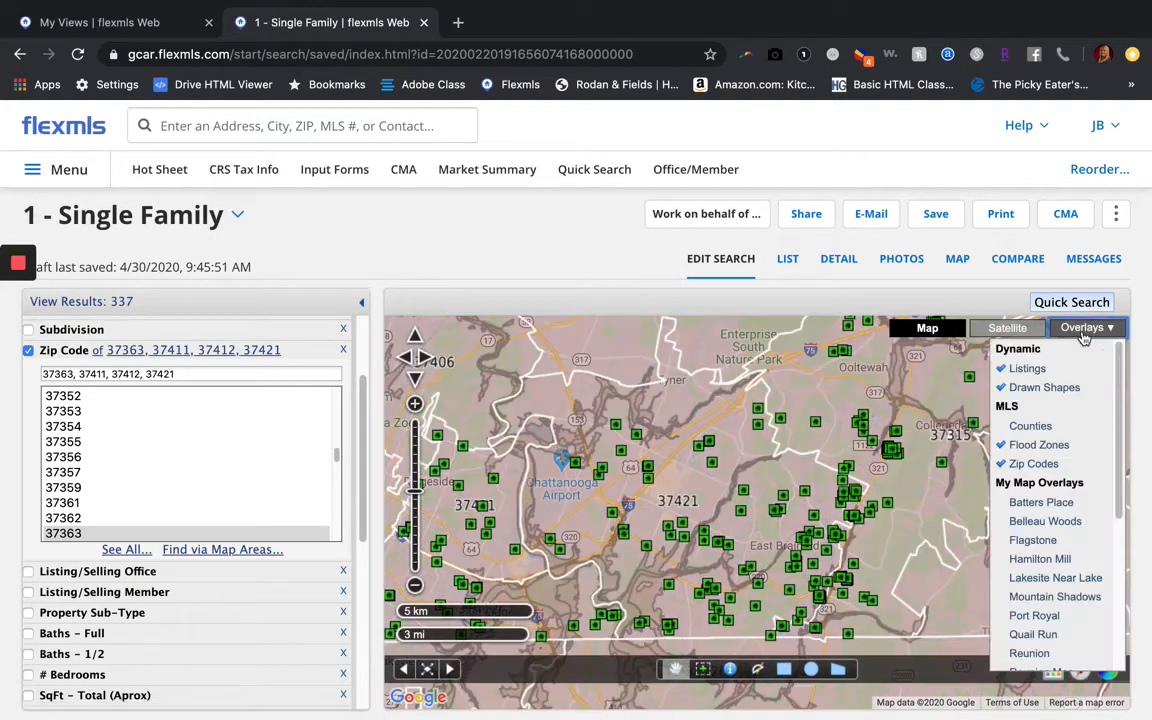
{"action": "left_click", "coordinate": [1033, 463]}
{"action": "left_click", "coordinate": [1083, 330]}
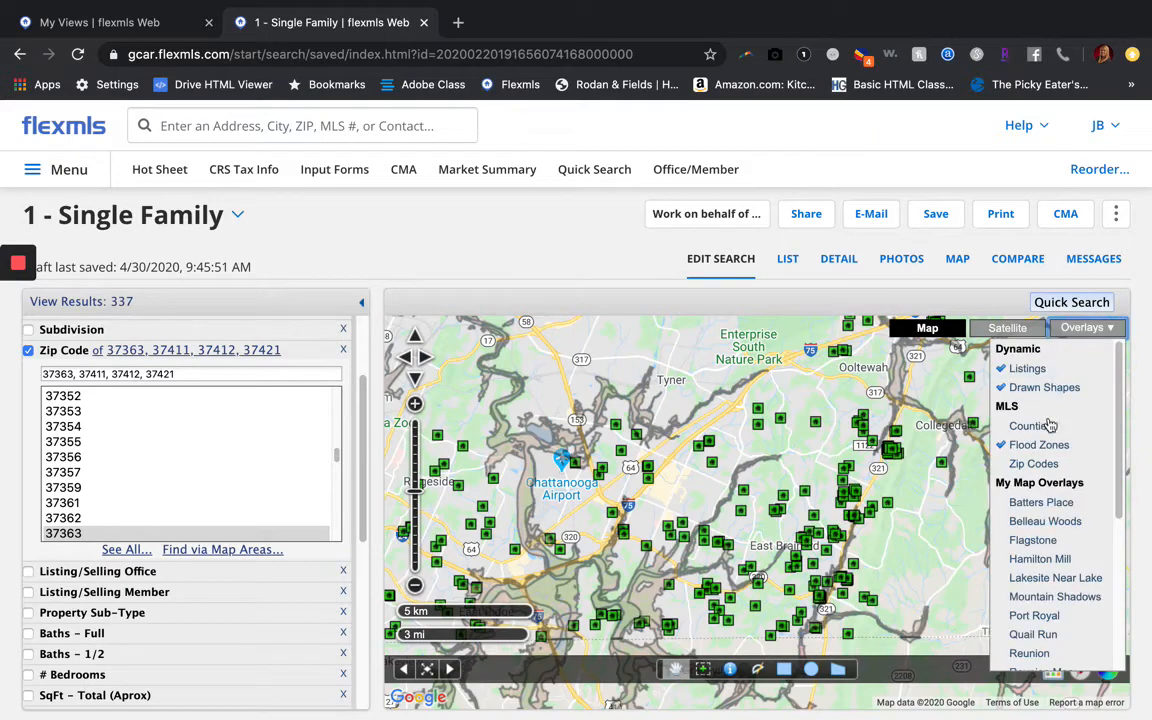
{"action": "left_click", "coordinate": [1031, 446]}
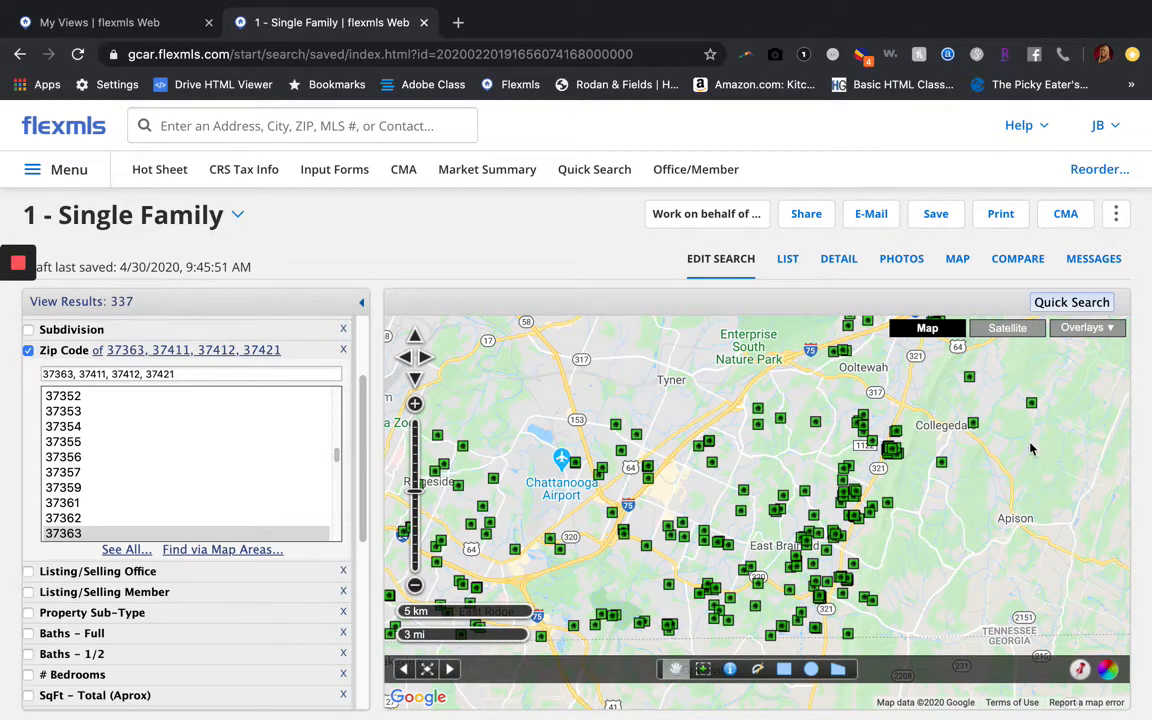
Uncheck the Zip Code criterion and close the popup, restoring 1,957 matches
{"action": "left_click", "coordinate": [20, 338]}
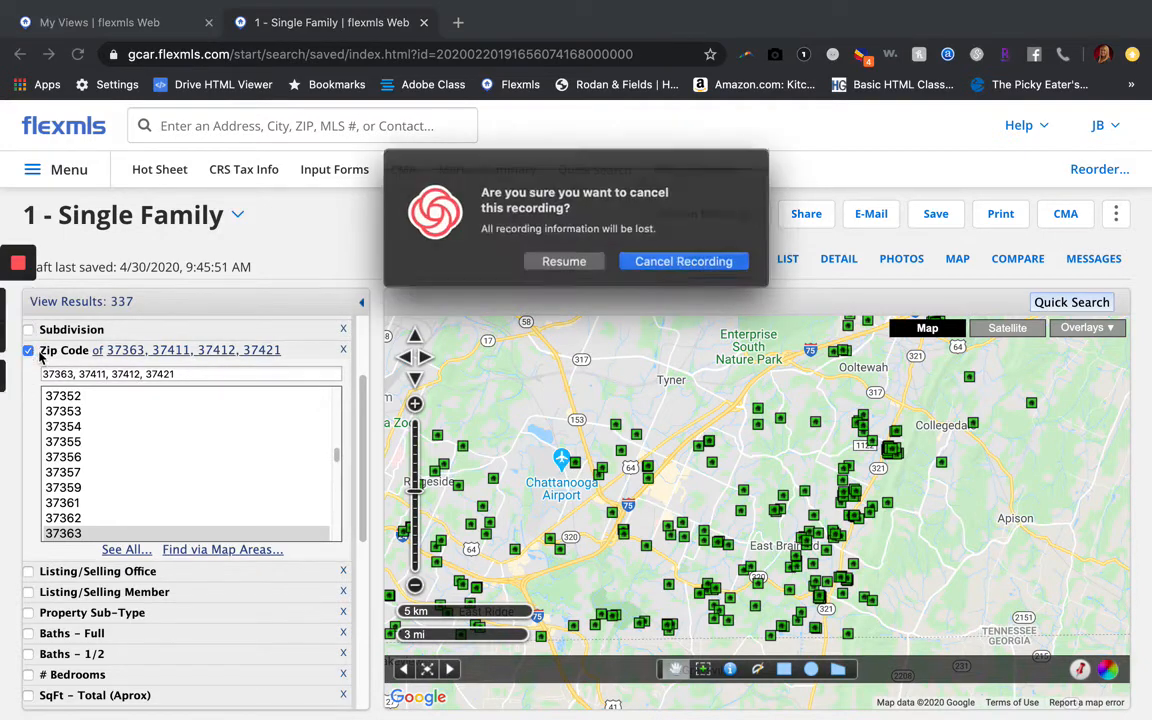
{"action": "left_click", "coordinate": [564, 261]}
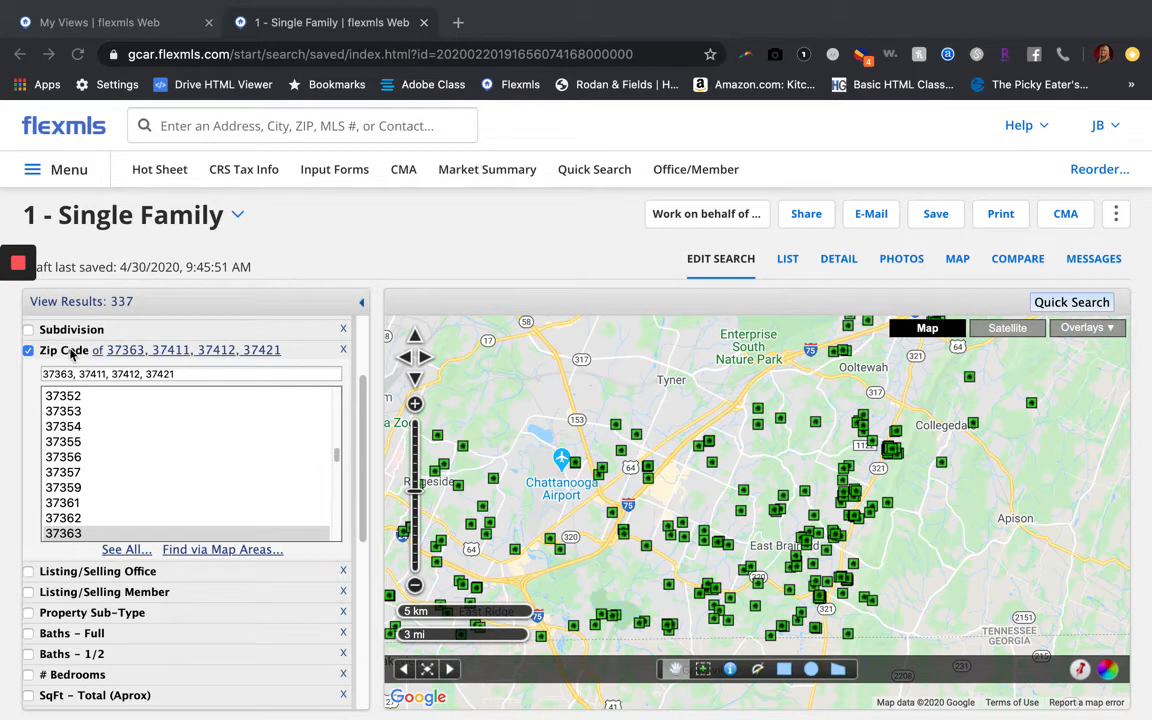
{"action": "mouse_move", "coordinate": [32, 351]}
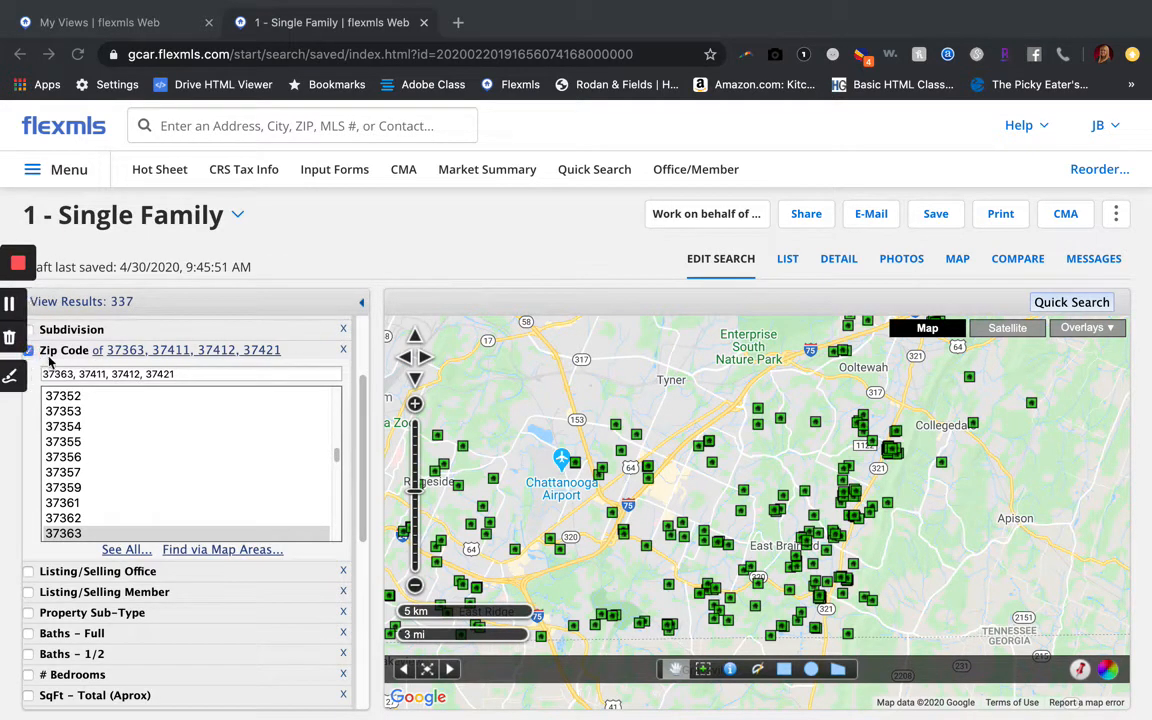
{"action": "scroll", "coordinate": [48, 360], "scroll_direction": "up", "scroll_amount": 1}
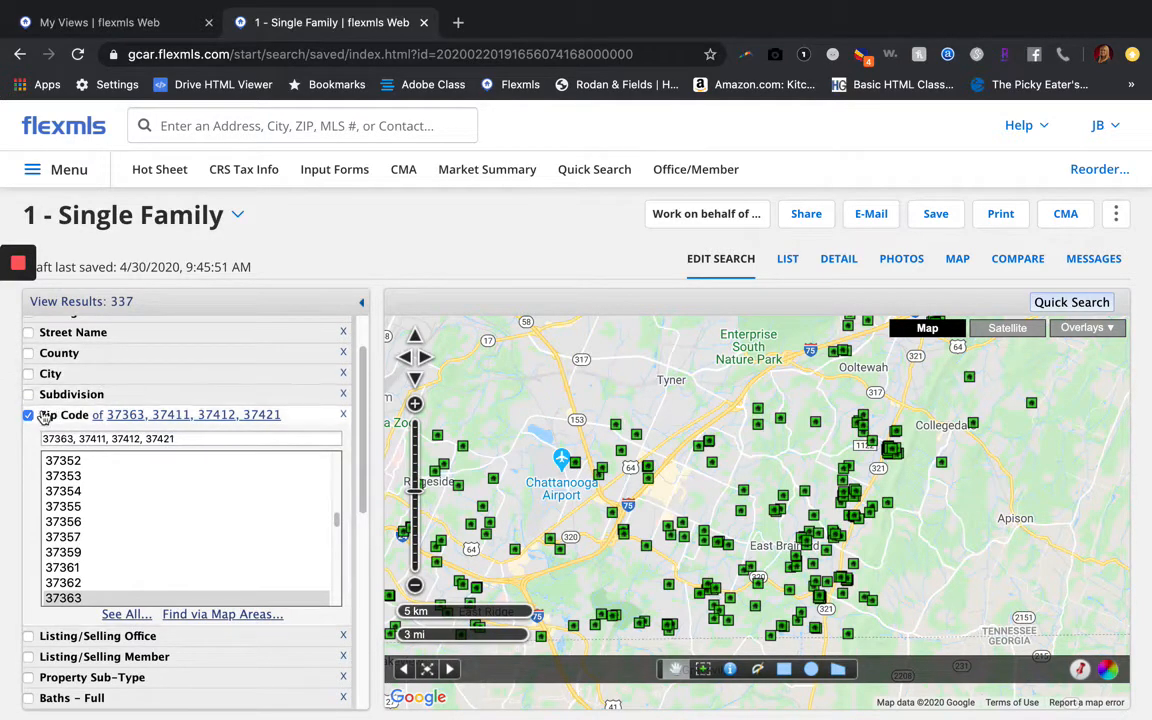
{"action": "left_click", "coordinate": [30, 415]}
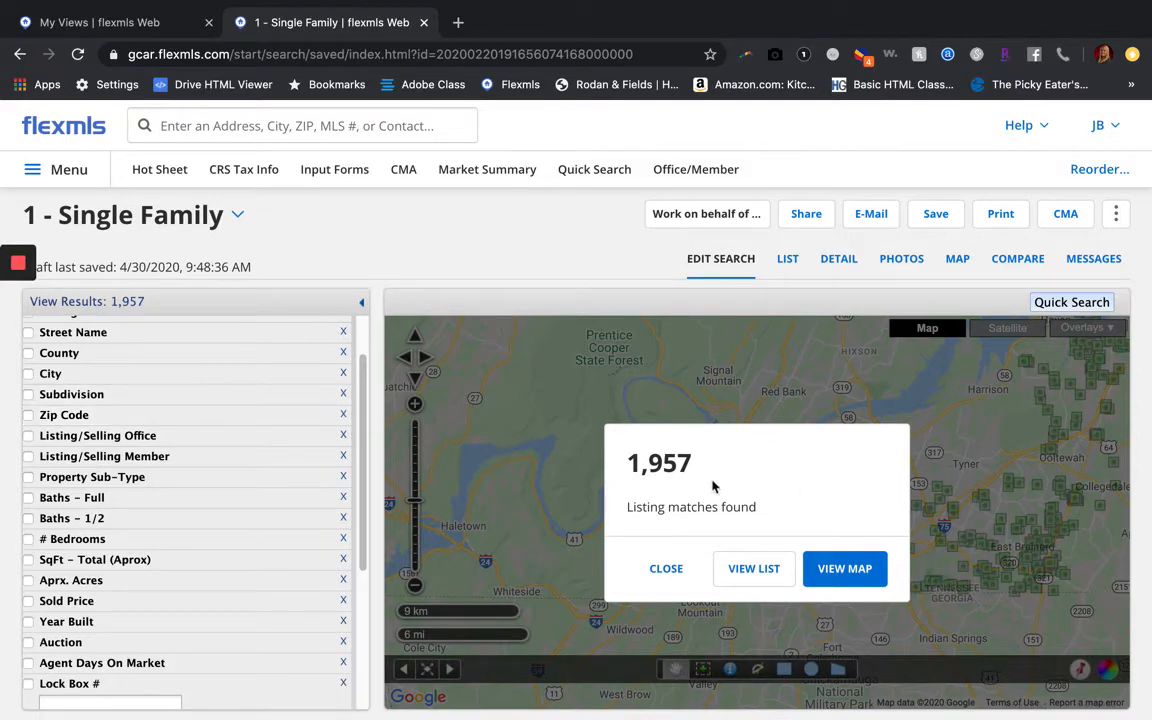
{"action": "left_click", "coordinate": [666, 568]}
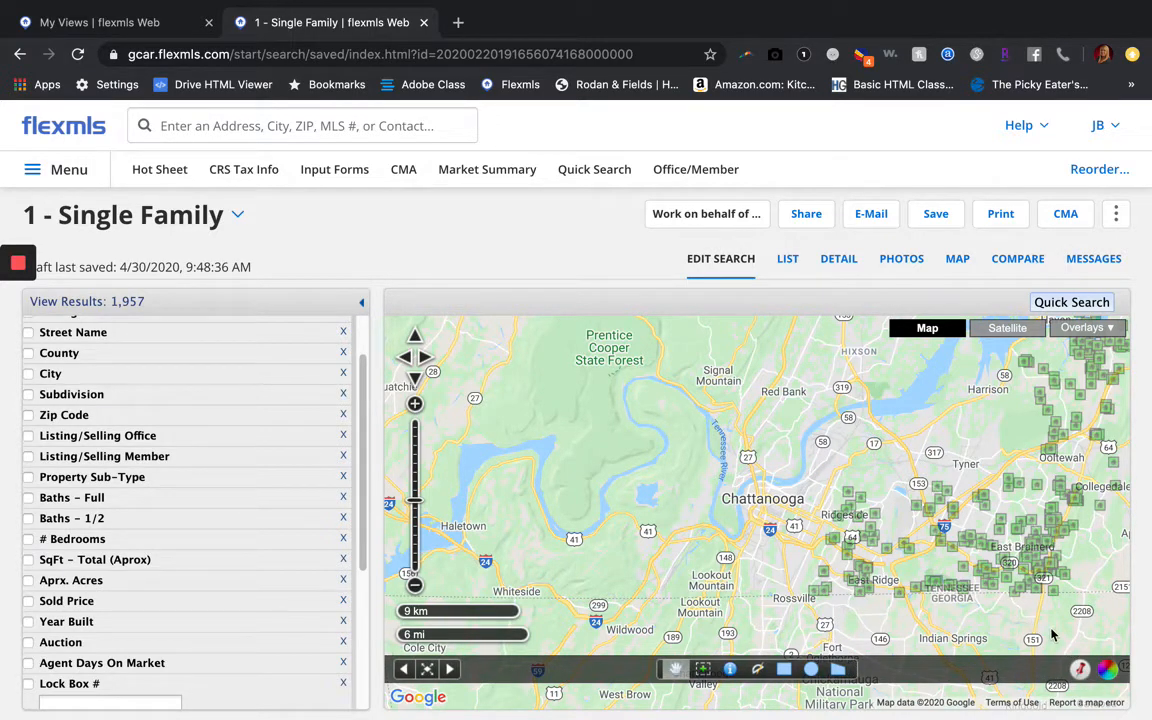
Open the Locate Address dialog from the map toolbar
{"action": "left_click", "coordinate": [1081, 672]}
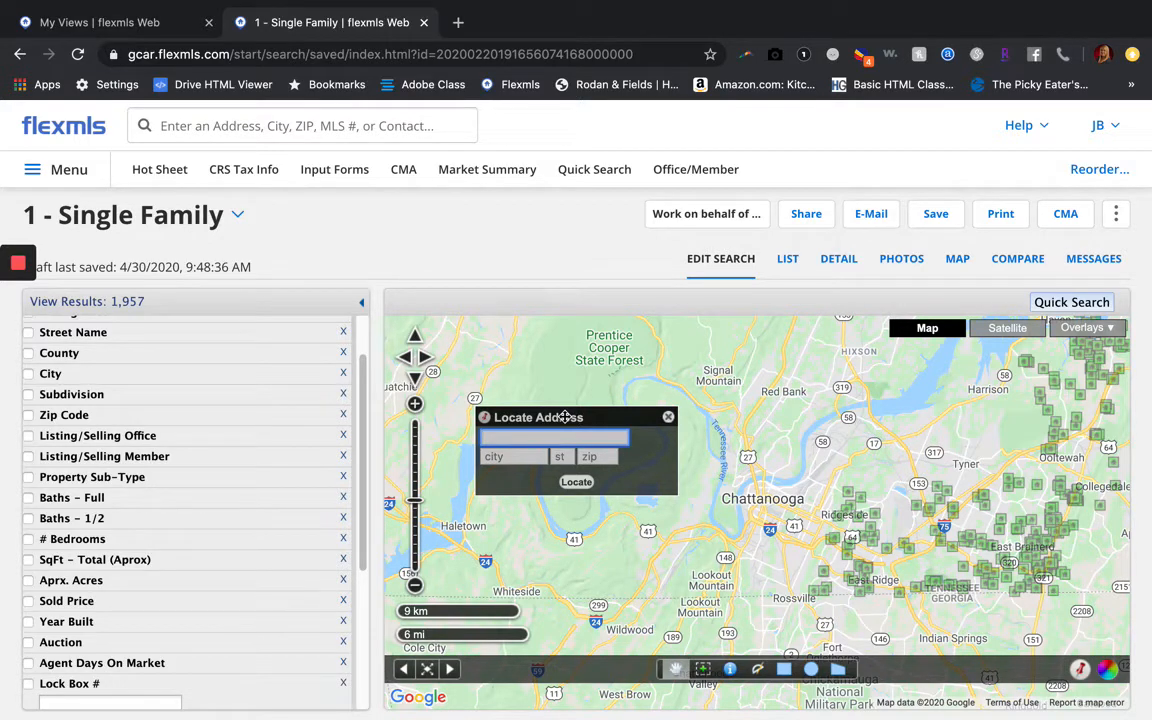
Locate the listing's street address in Chattanooga, TN 37421 on the map
{"action": "key", "text": "Tab"}
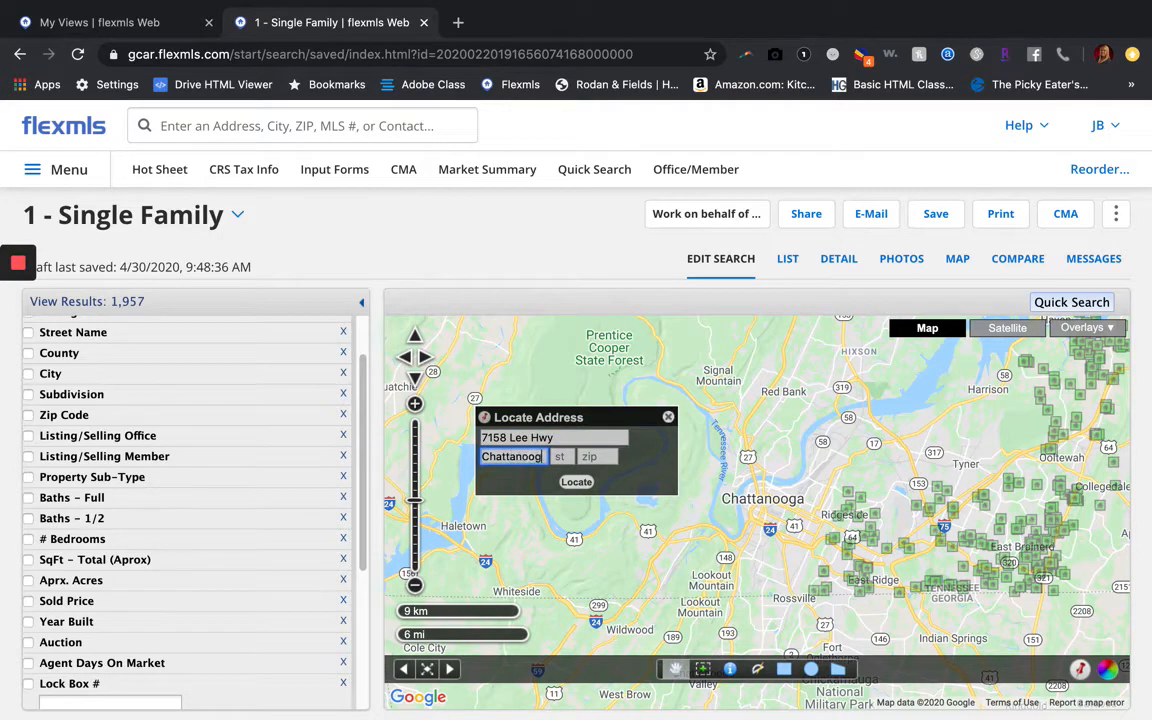
{"action": "key", "text": "Tab"}
{"action": "key", "text": "Tab"}
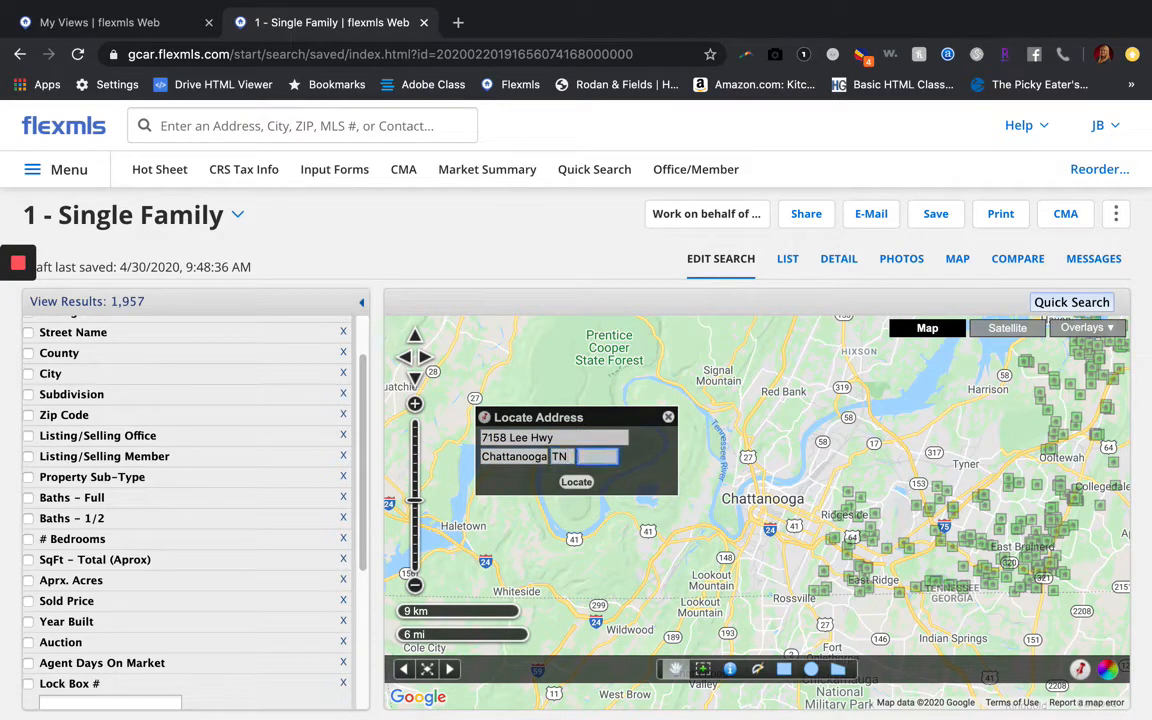
{"action": "left_click", "coordinate": [576, 481]}
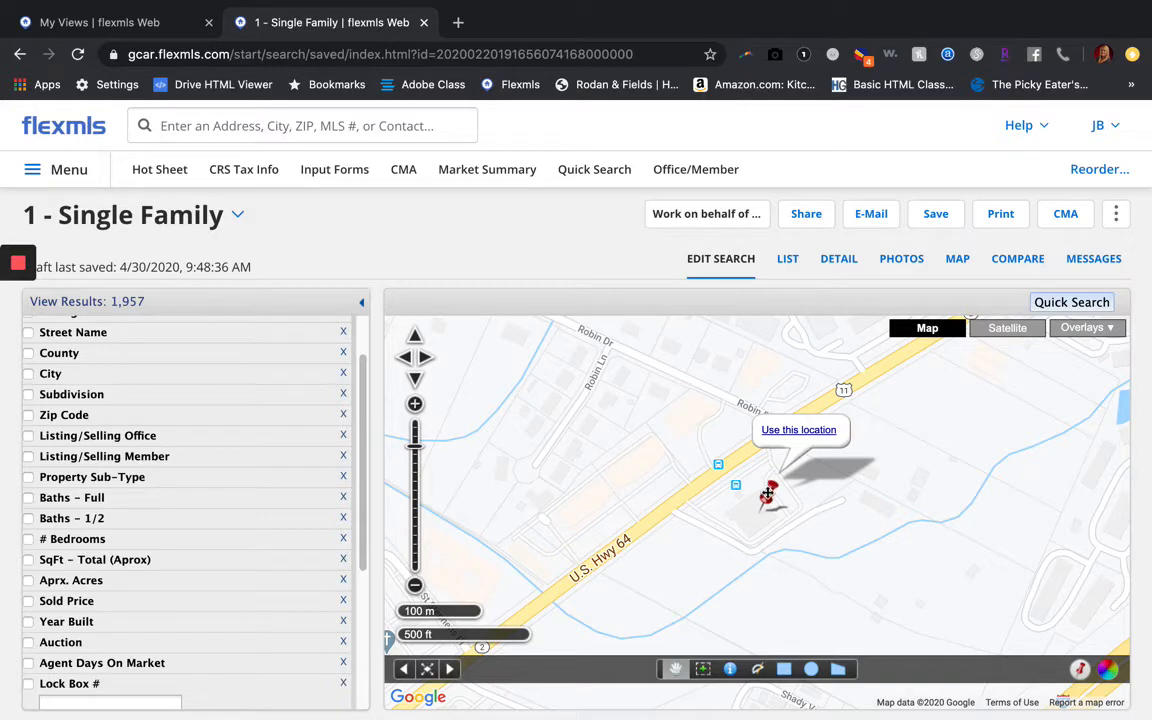
Accept the pinned spot and open a 1.0-mile radius search around it
{"action": "left_click", "coordinate": [793, 431]}
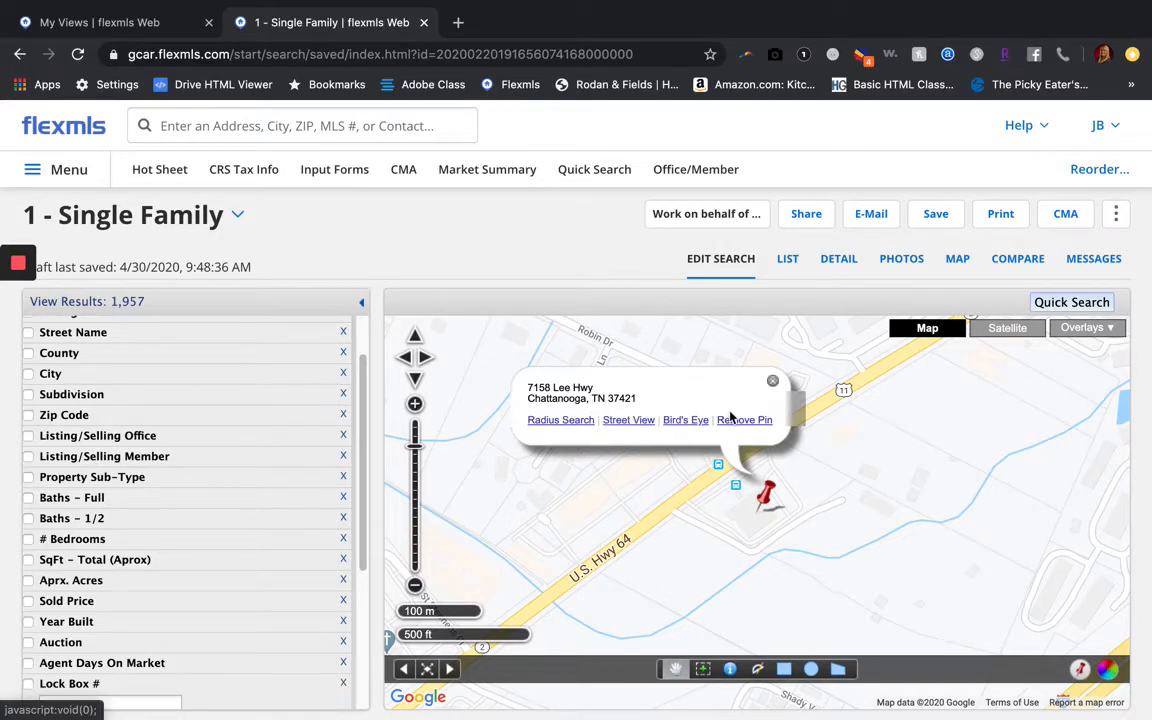
{"action": "left_click", "coordinate": [565, 421]}
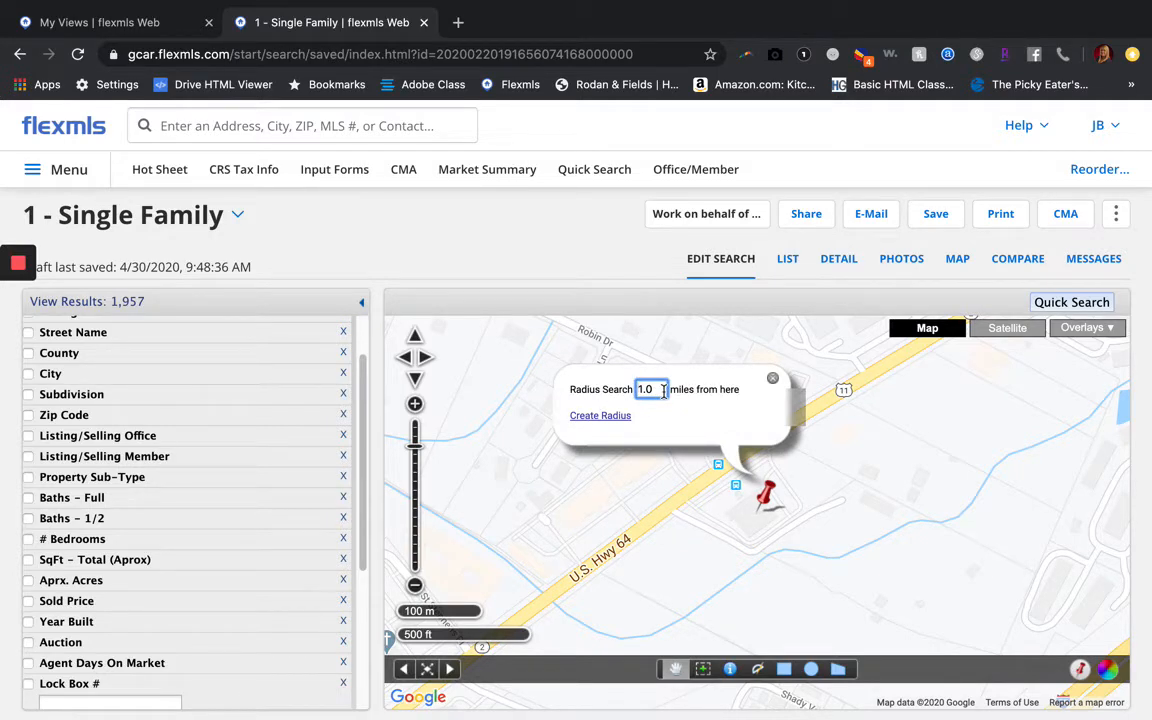
Create the 1.0-mile radius circle around the pin and centre it, leaving 7 listings
{"action": "left_click", "coordinate": [603, 417]}
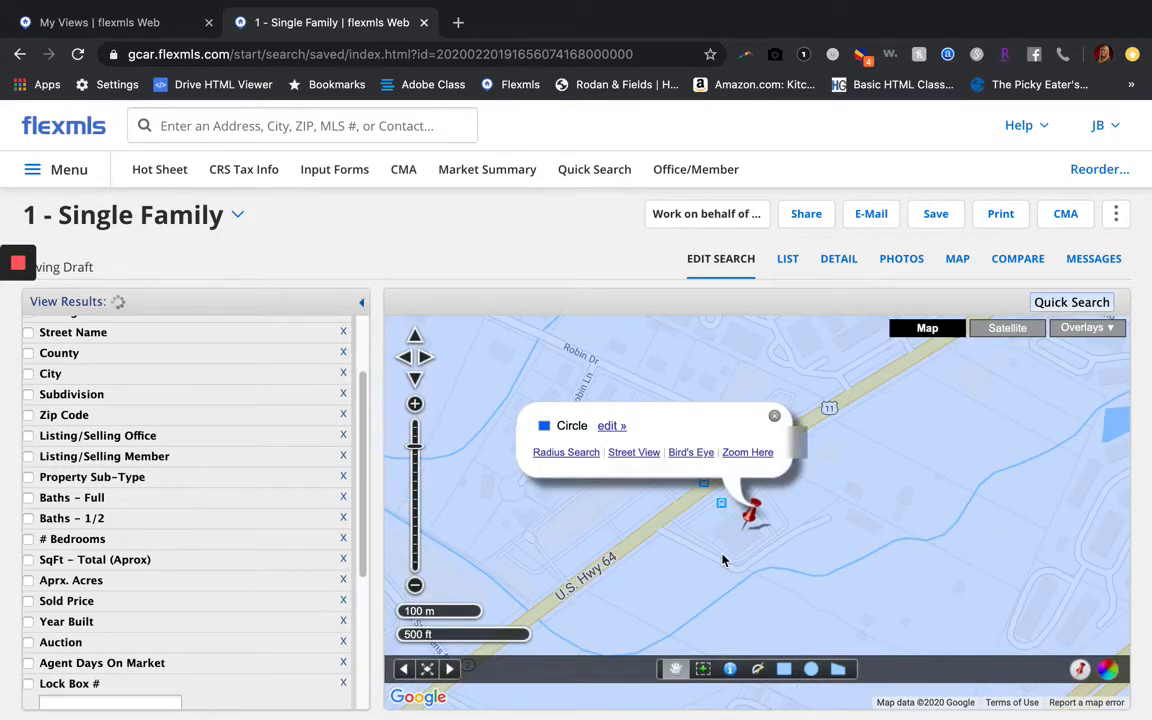
{"action": "left_click", "coordinate": [415, 586]}
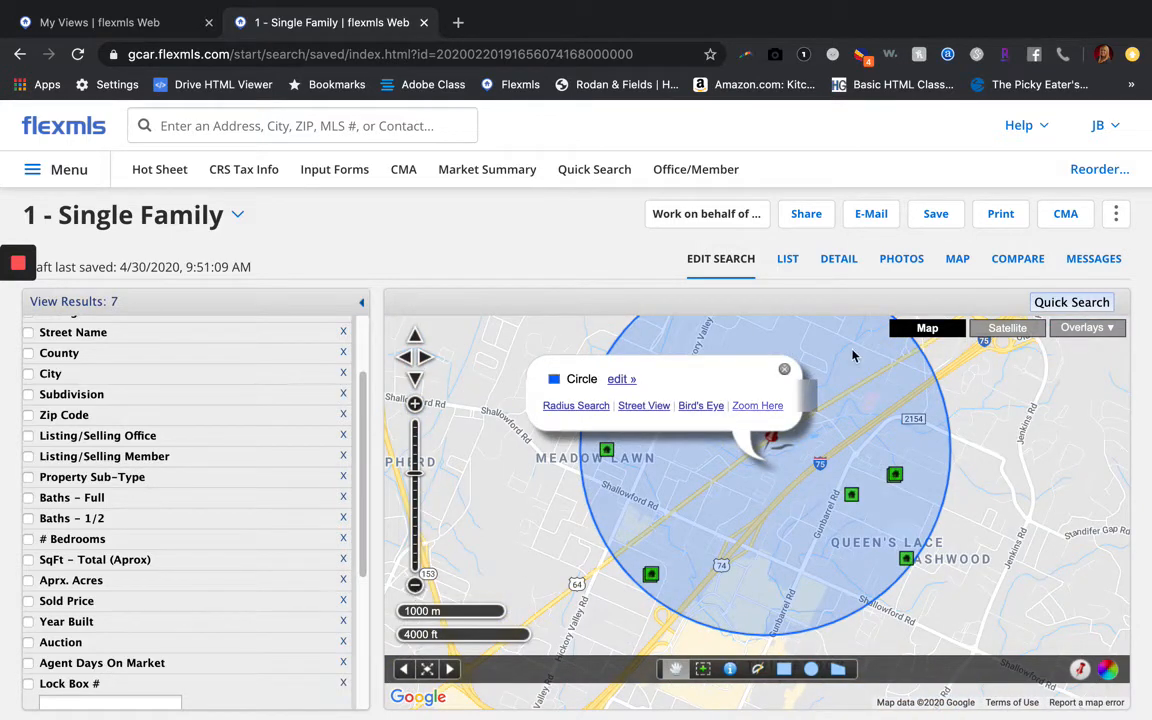
{"action": "left_click", "coordinate": [783, 374]}
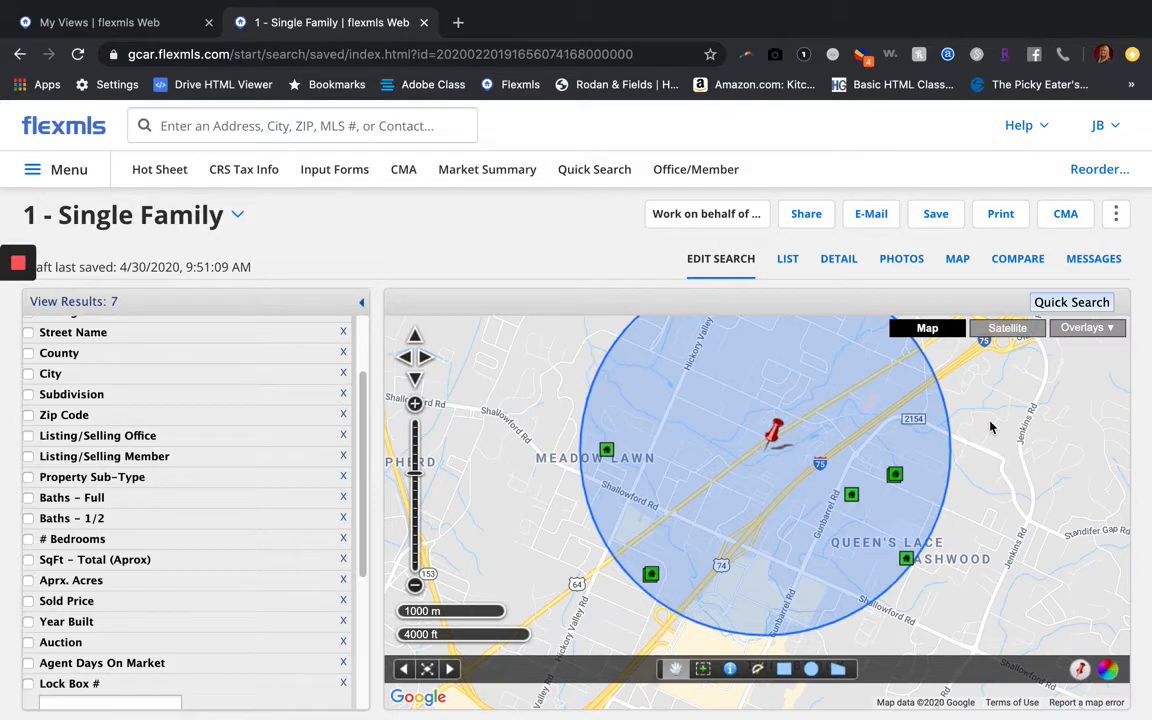
{"action": "left_click_drag", "start_coordinate": [992, 430], "coordinate": [996, 459]}
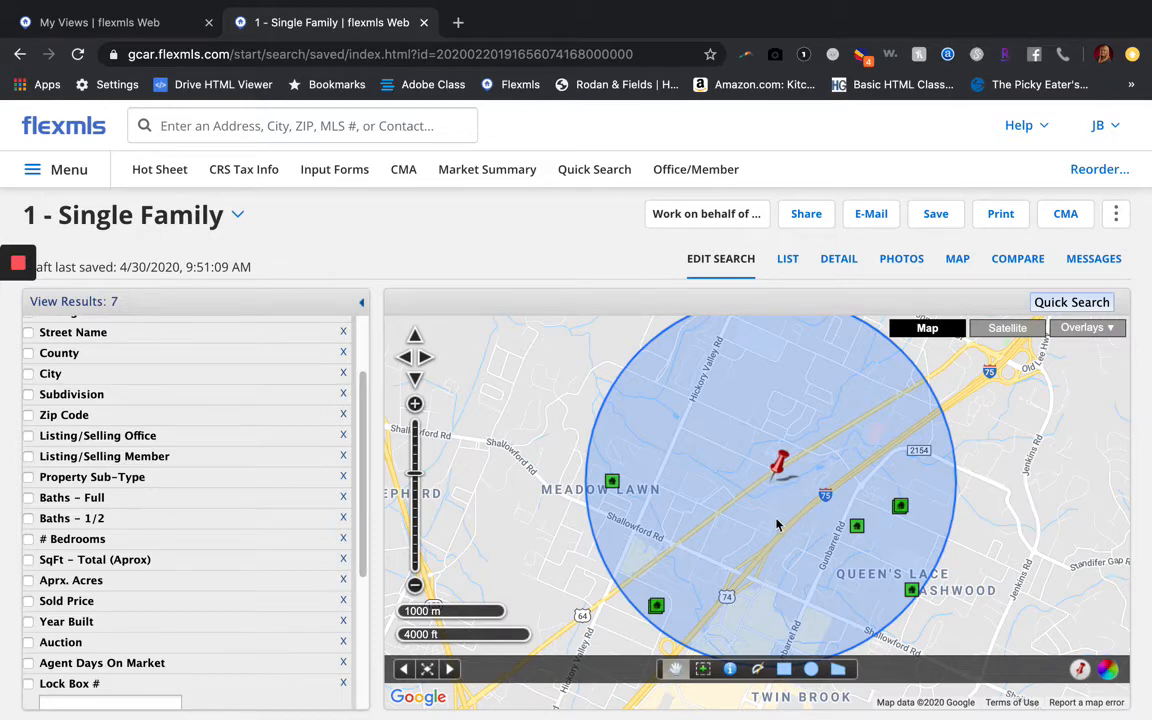
{"action": "scroll", "coordinate": [167, 381], "scroll_direction": "up", "scroll_amount": 2}
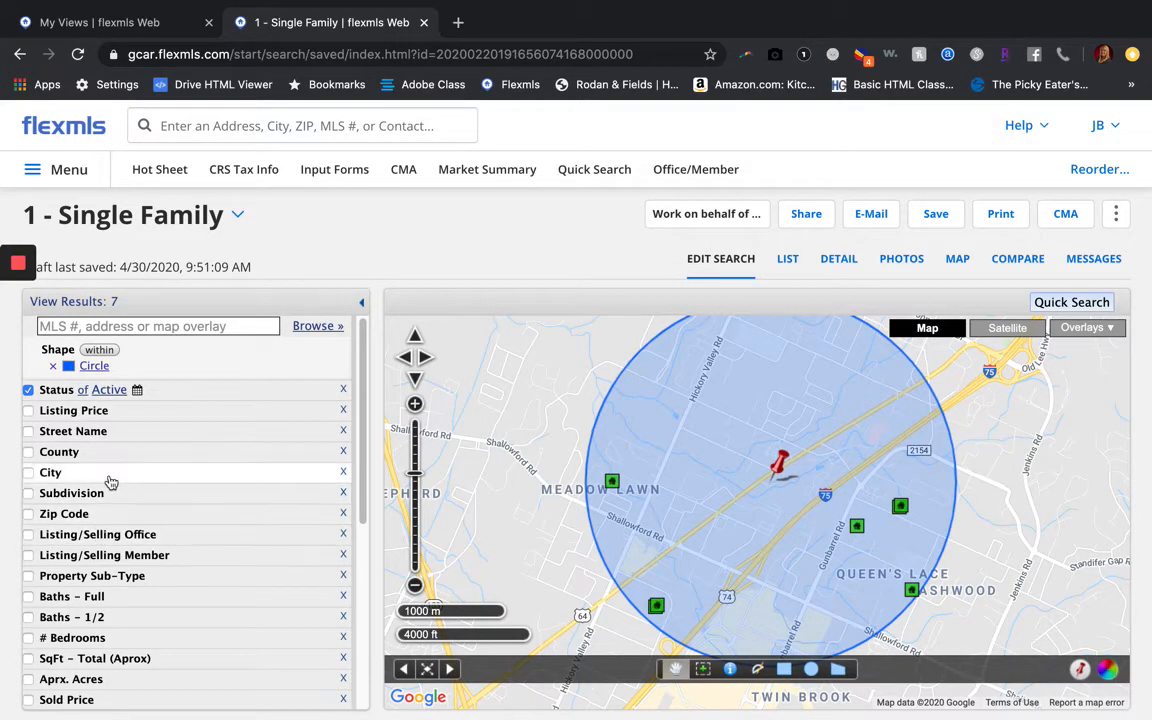
{"action": "scroll", "coordinate": [137, 556], "scroll_direction": "down", "scroll_amount": 1}
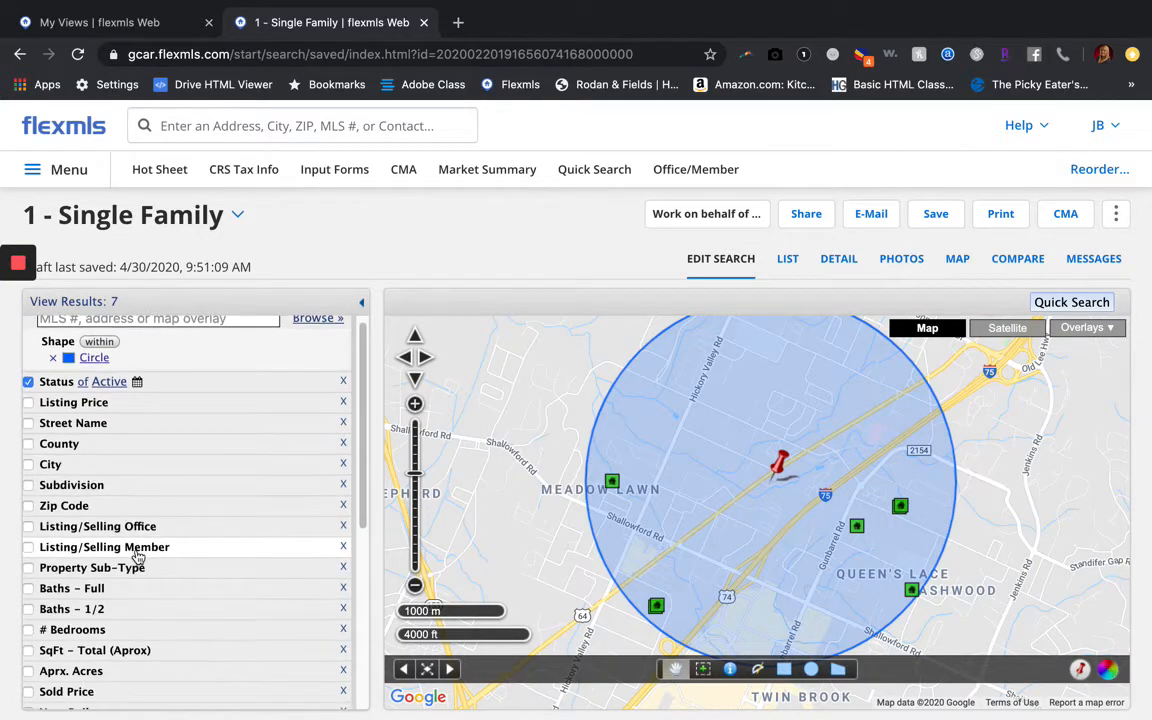
{"action": "scroll", "coordinate": [137, 556], "scroll_direction": "down", "scroll_amount": 3}
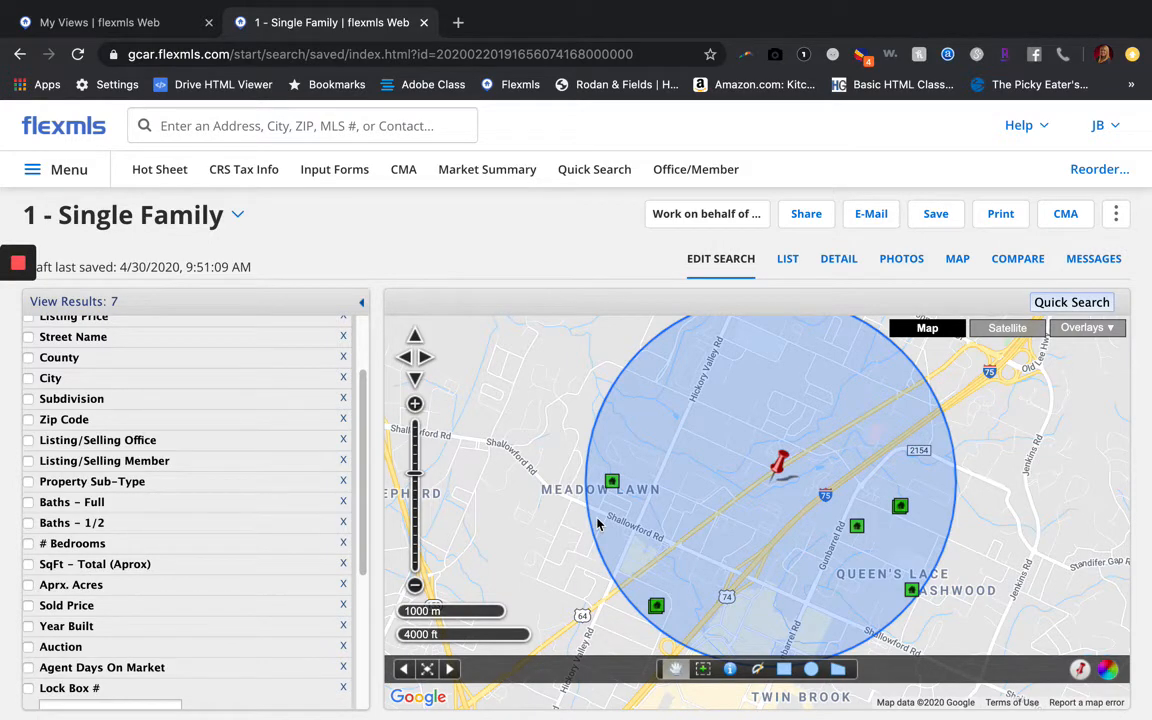
{"action": "scroll", "coordinate": [222, 435], "scroll_direction": "up", "scroll_amount": 3}
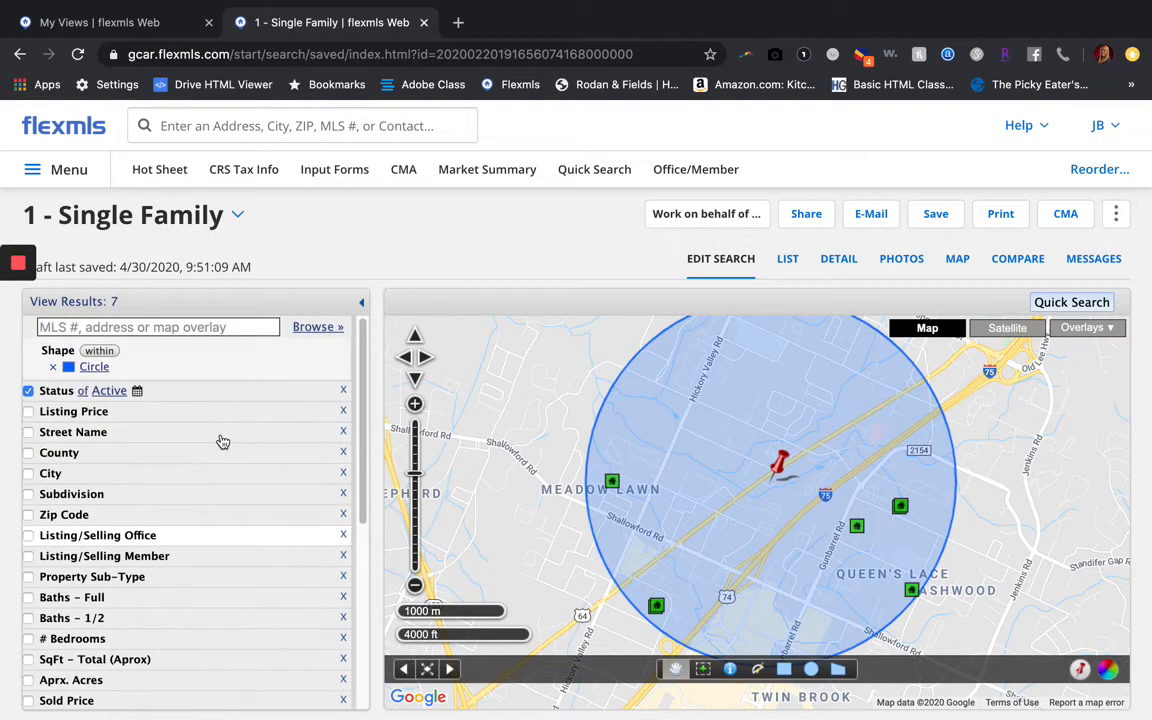
Add Pending, Contingent, Closed, Temp Off Market and Coming Soon to Active status
{"action": "left_click", "coordinate": [165, 395]}
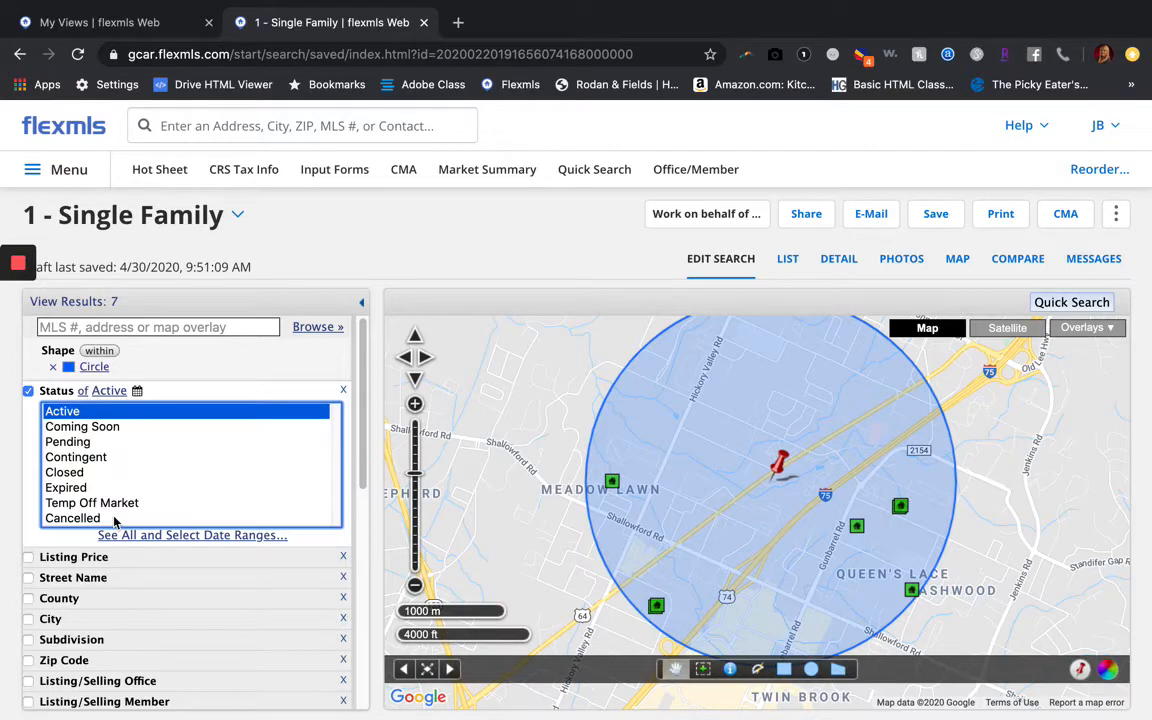
{"action": "left_click", "coordinate": [88, 442], "text": "super"}
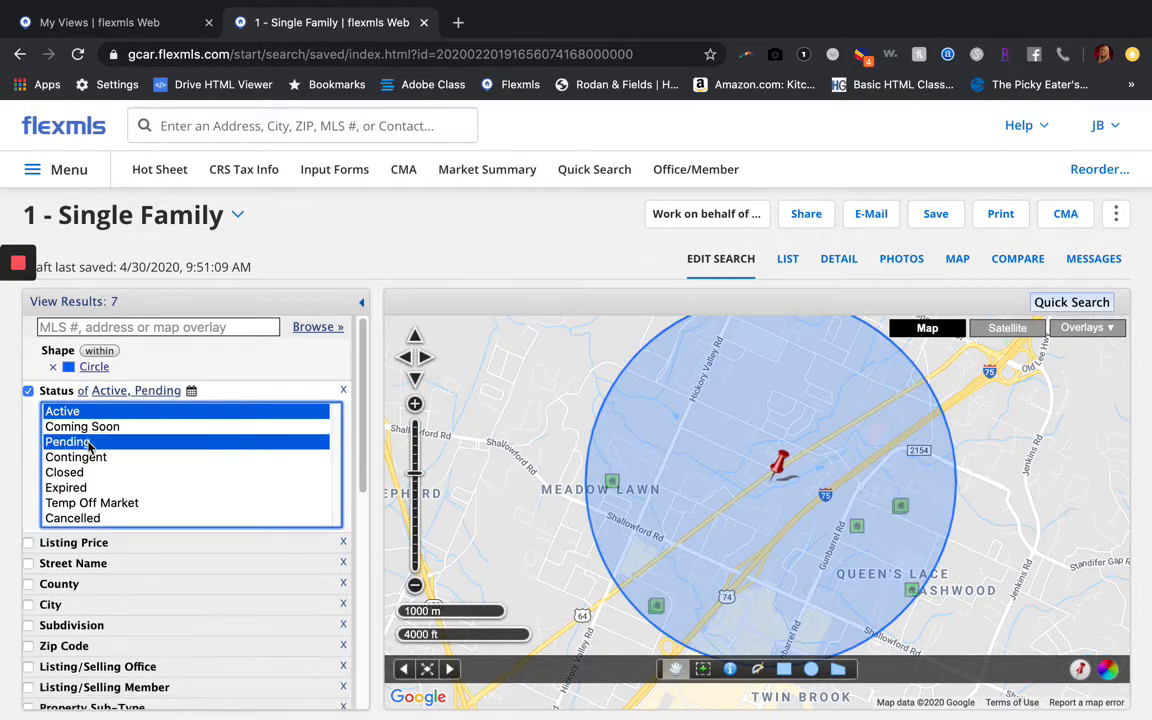
{"action": "left_click", "coordinate": [85, 457], "text": "super"}
{"action": "left_click", "coordinate": [84, 472], "text": "super"}
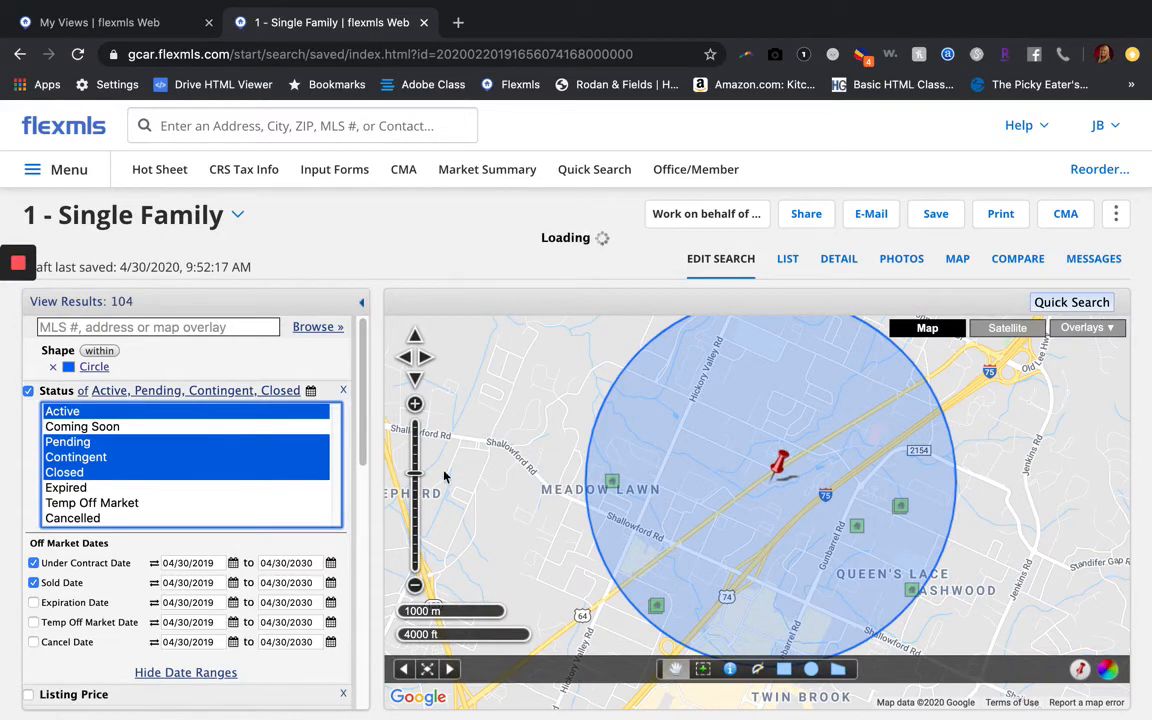
{"action": "left_click", "coordinate": [173, 503], "text": "super"}
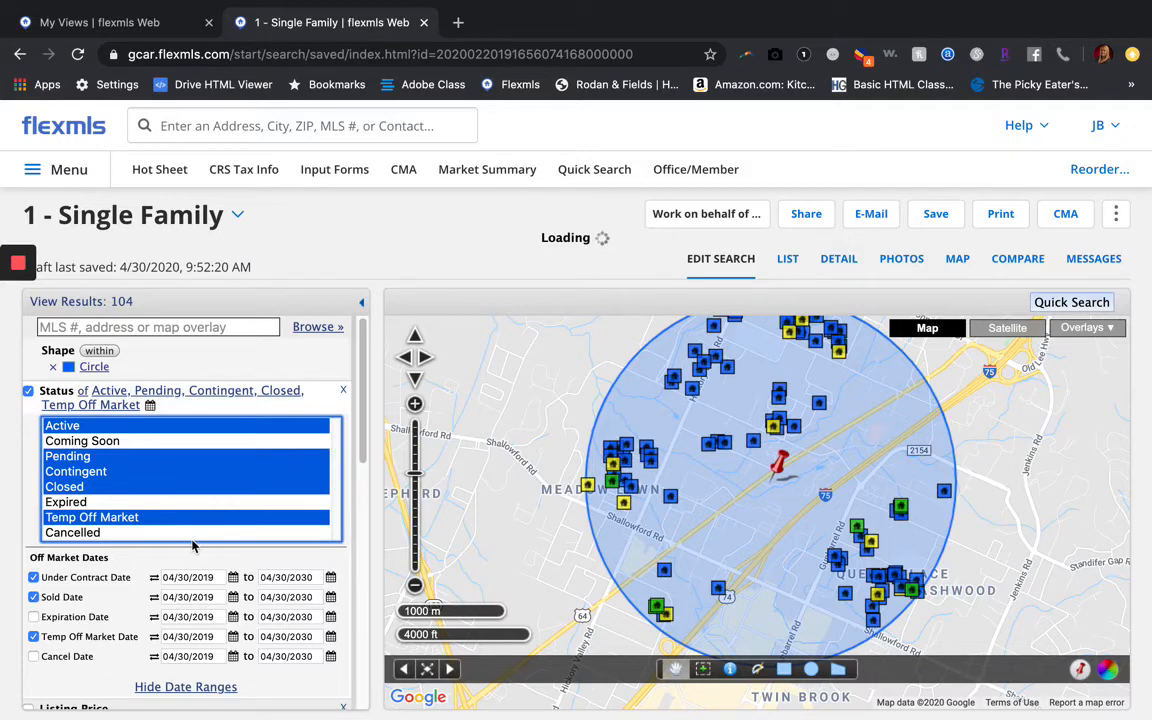
{"action": "left_click", "coordinate": [109, 441], "text": "super"}
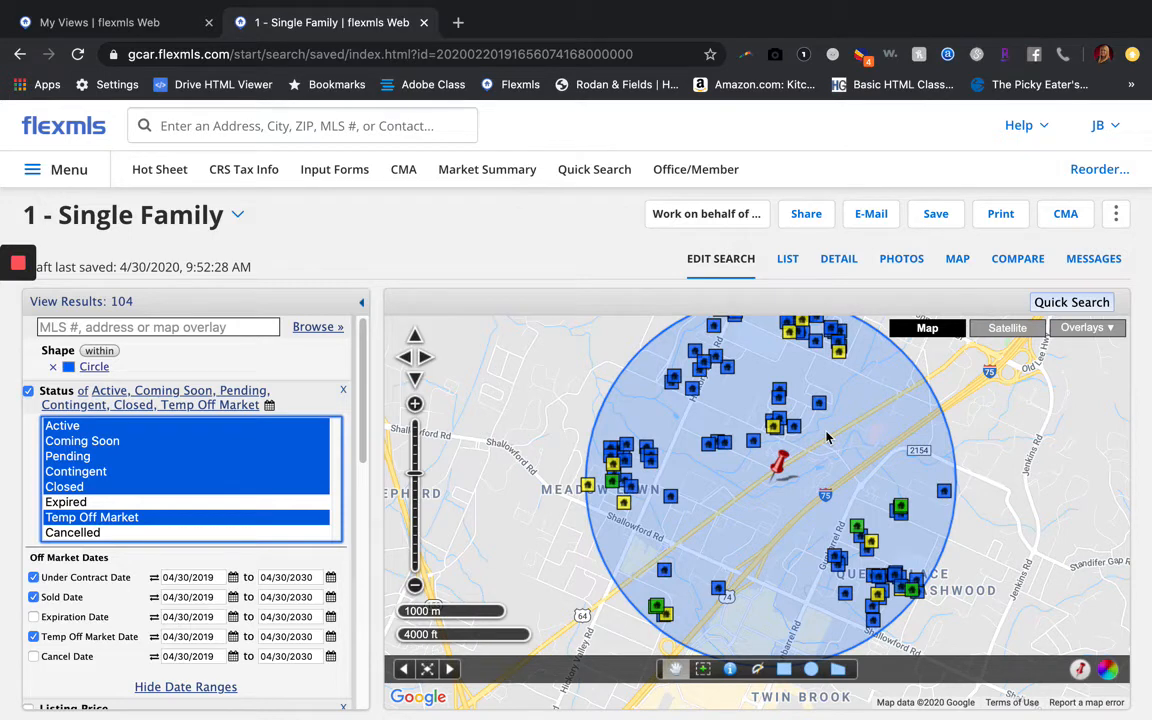
Set the Sold Date start to 10/1/2019, cutting matches from 104 to 58
{"action": "left_click", "coordinate": [195, 598]}
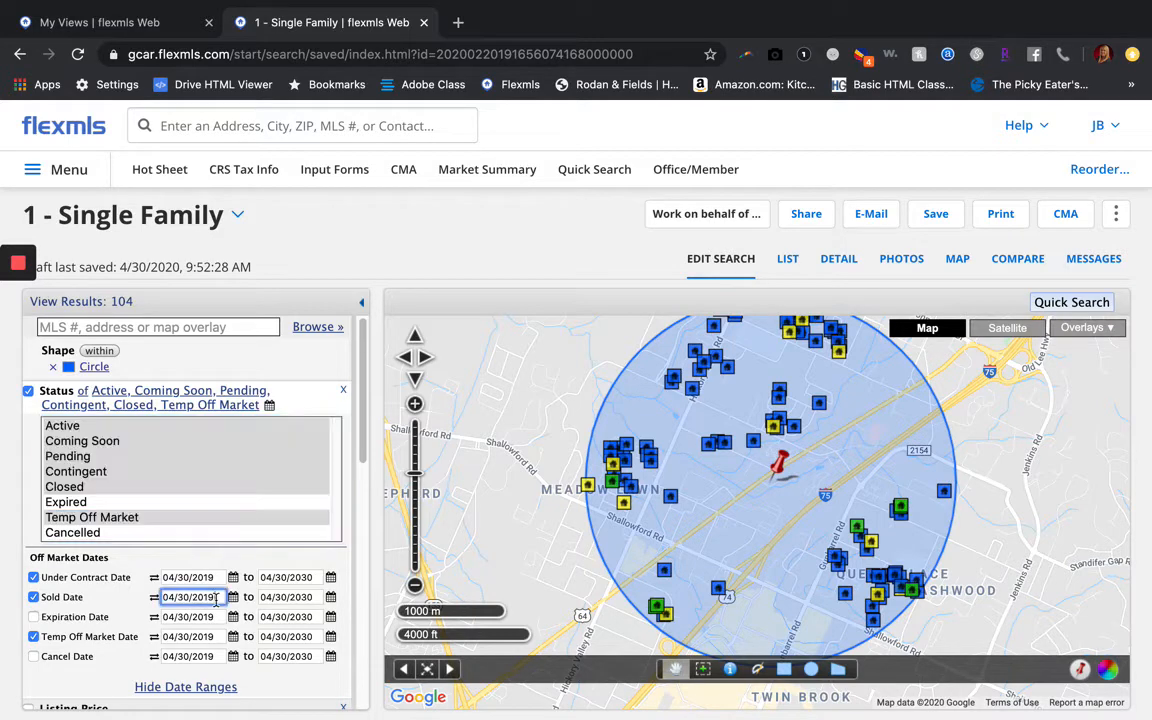
{"action": "type", "text": "10"}
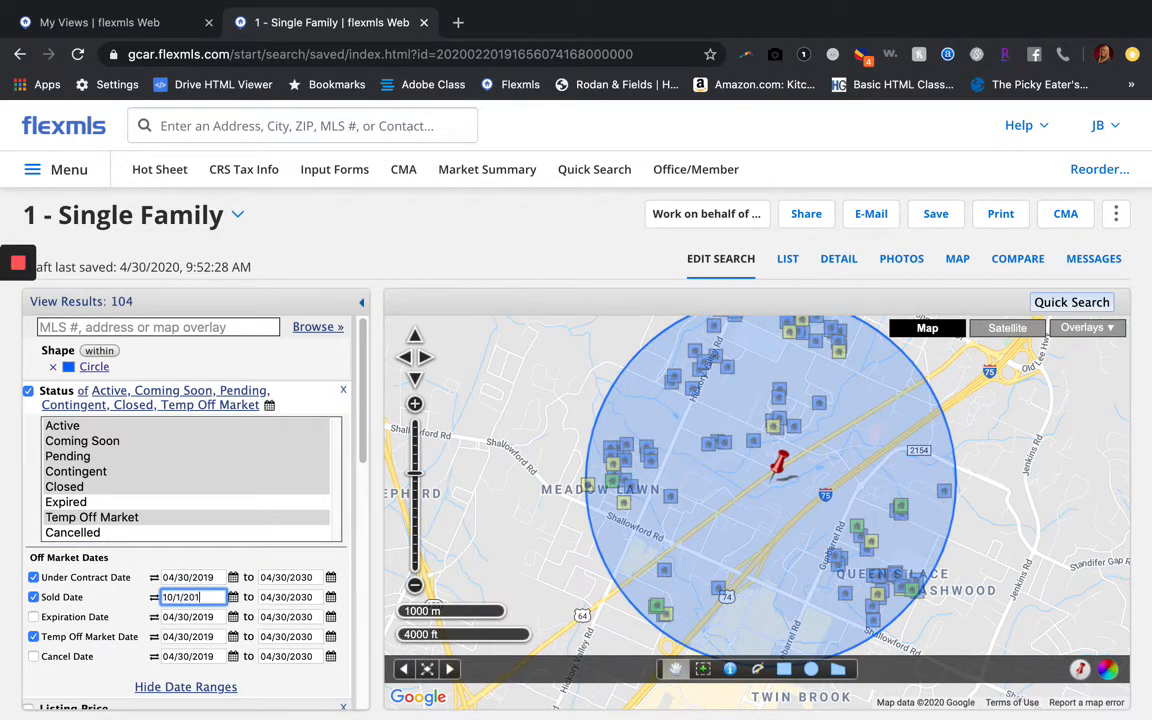
{"action": "left_click", "coordinate": [232, 563]}
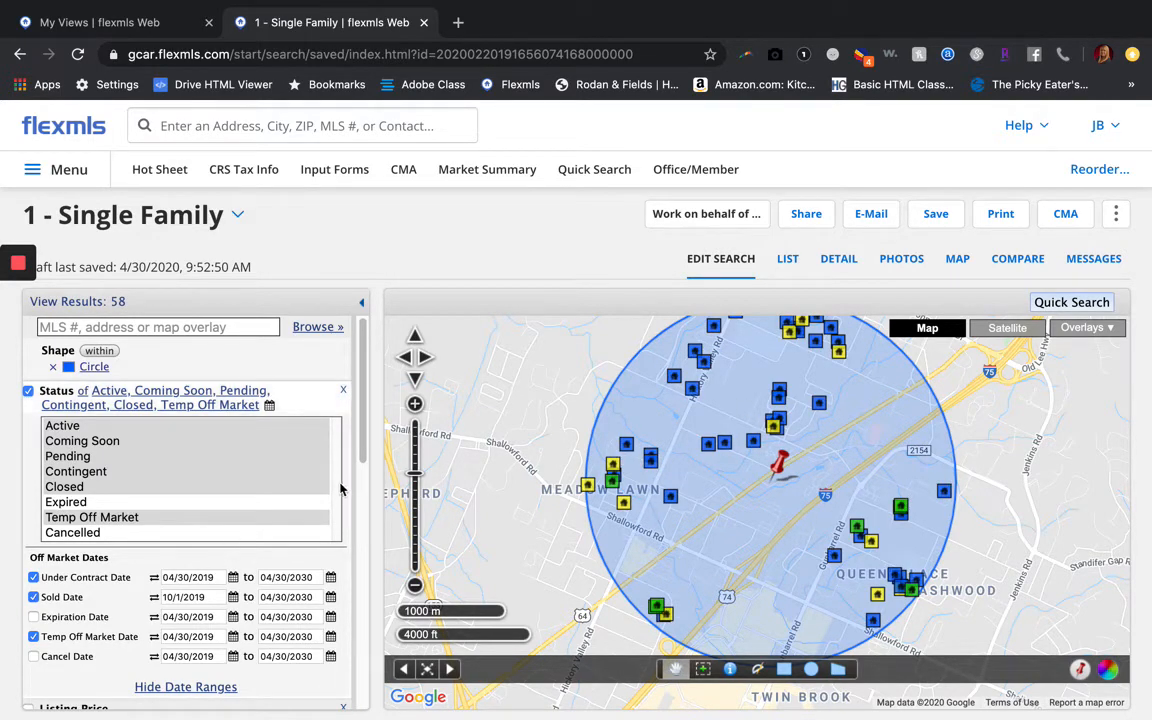
{"action": "scroll", "coordinate": [350, 503], "scroll_direction": "down", "scroll_amount": 2}
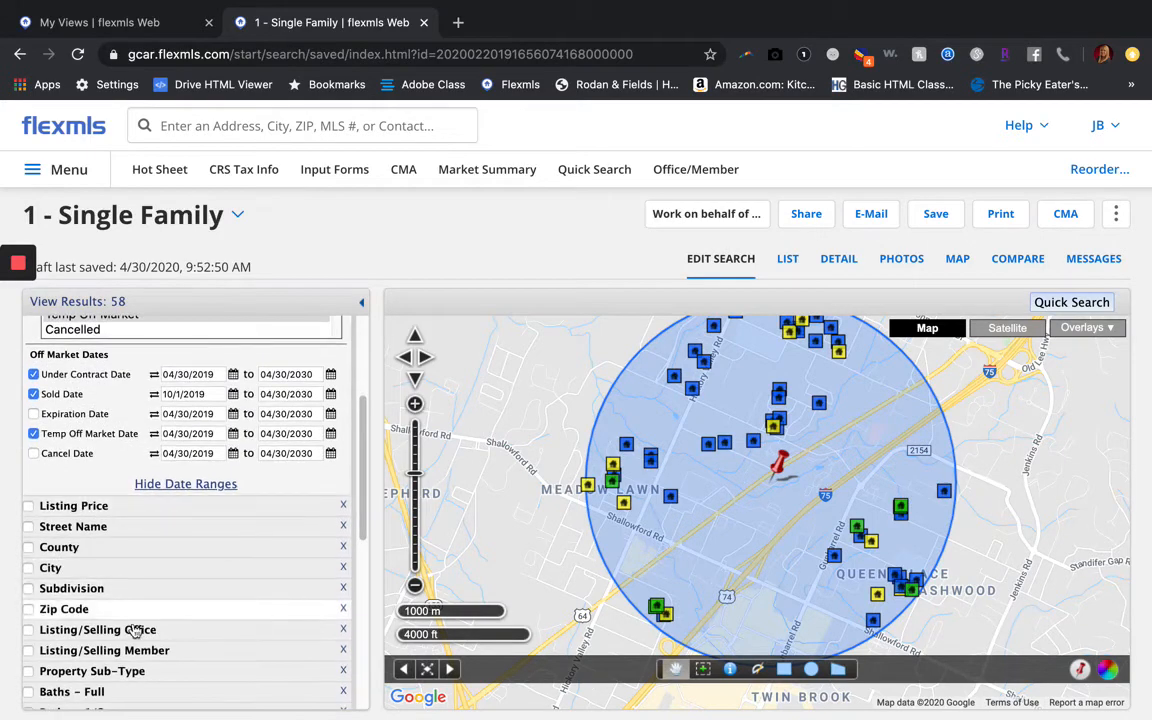
{"action": "scroll", "coordinate": [134, 553], "scroll_direction": "down", "scroll_amount": 2}
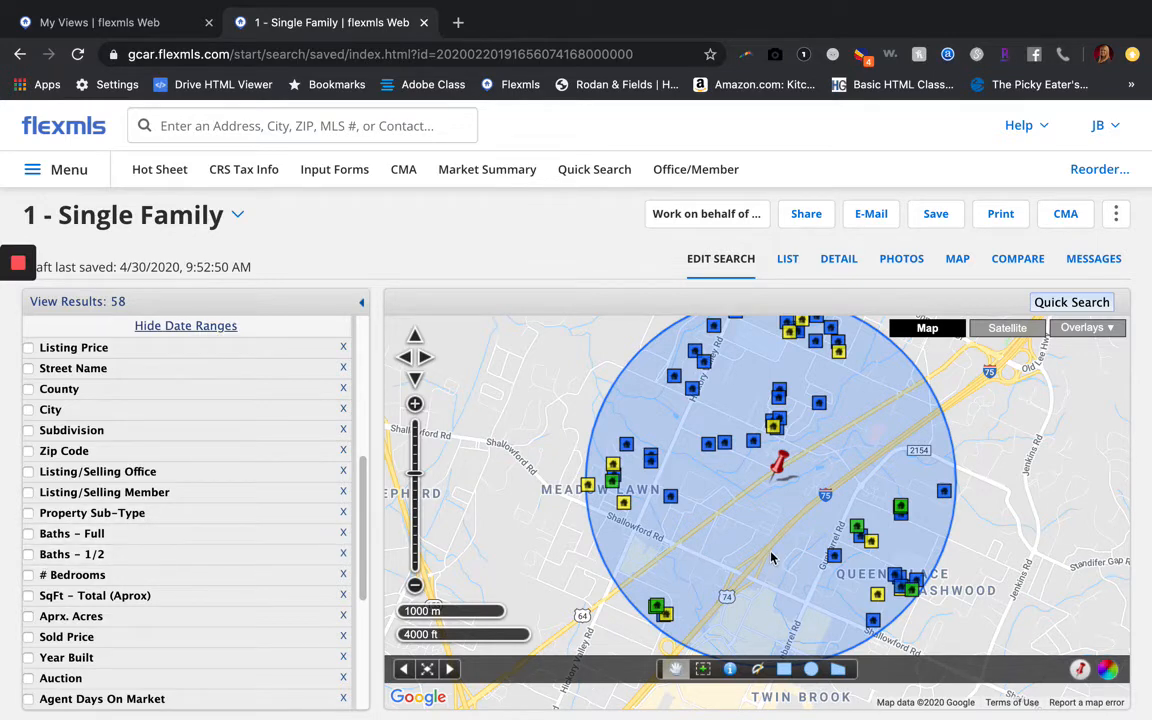
Set Status back to Active only and remove the Circle shape from the search
{"action": "scroll", "coordinate": [134, 472], "scroll_direction": "up", "scroll_amount": 5}
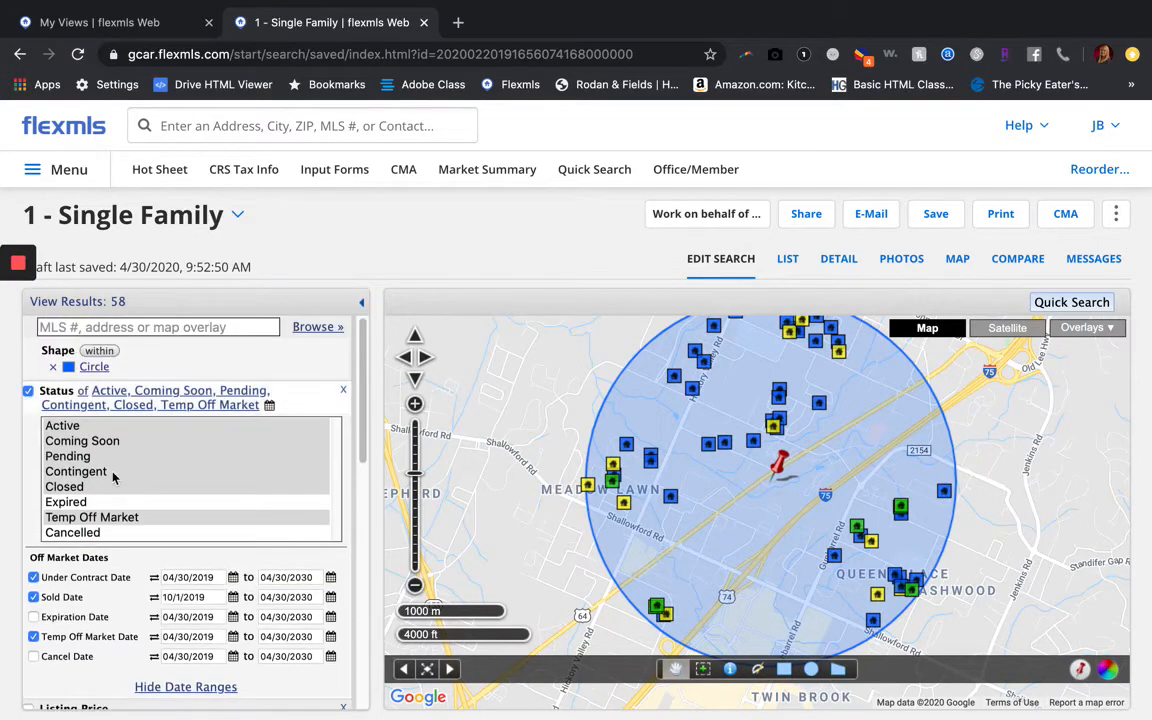
{"action": "left_click", "coordinate": [60, 426]}
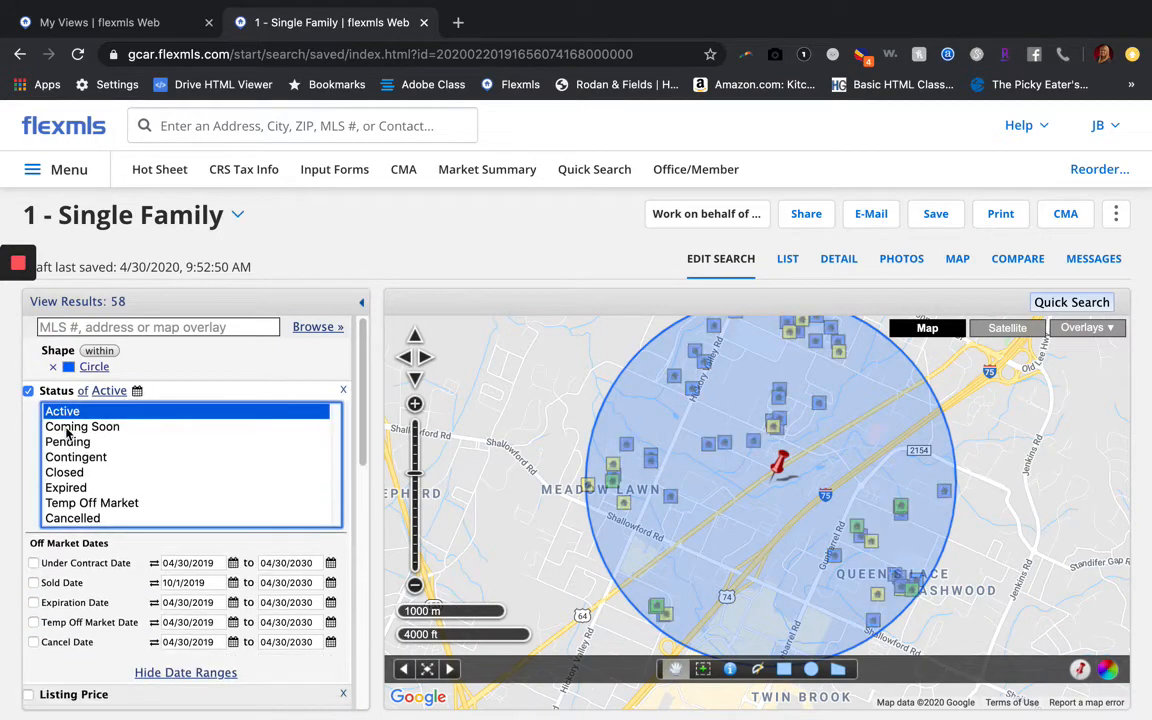
{"action": "left_click", "coordinate": [53, 367]}
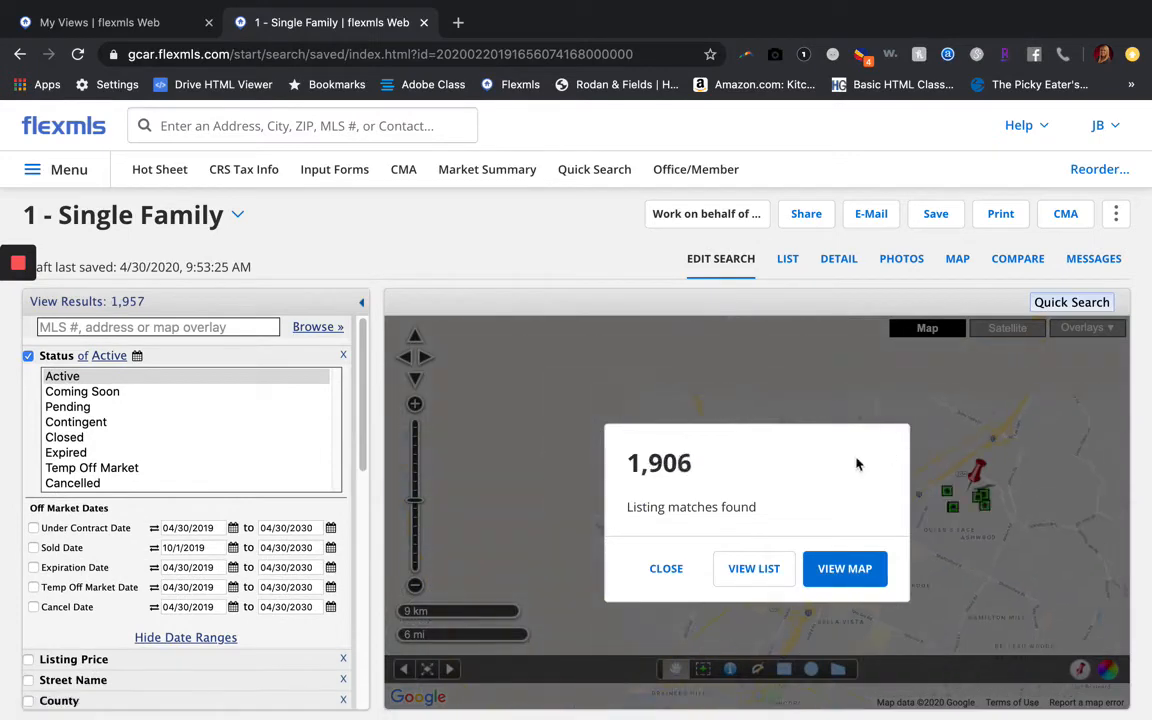
{"action": "left_click", "coordinate": [667, 570]}
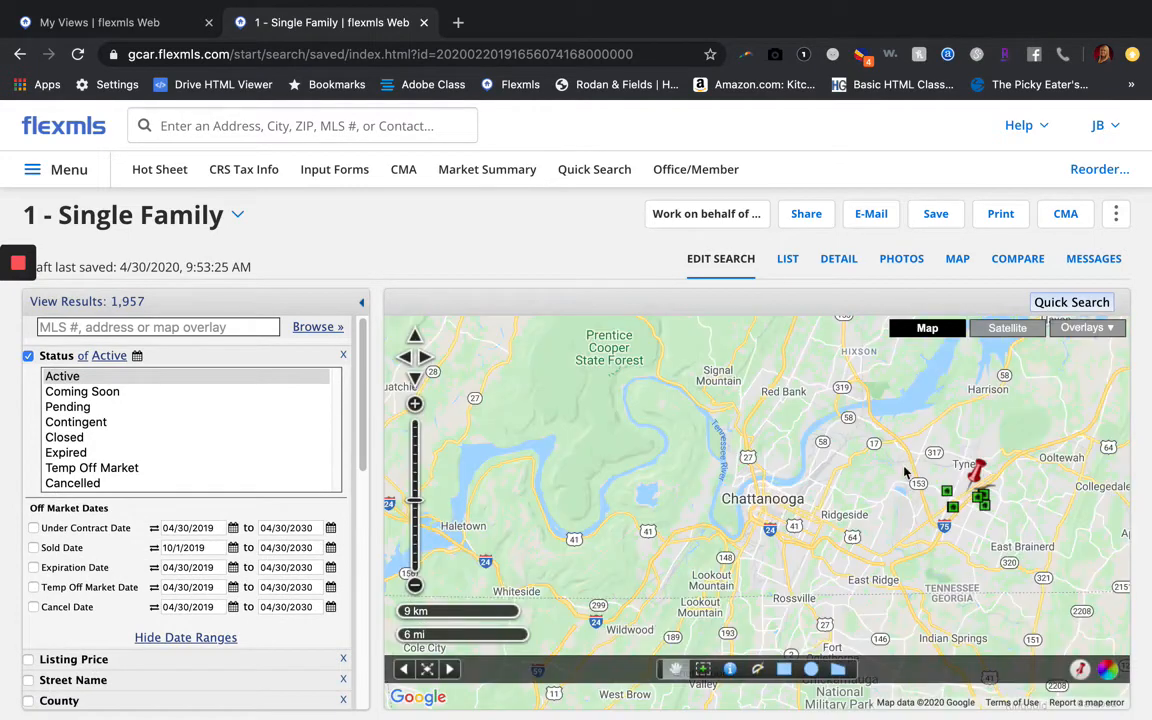
Remove the address pin from the map and confirm
{"action": "left_click", "coordinate": [975, 463]}
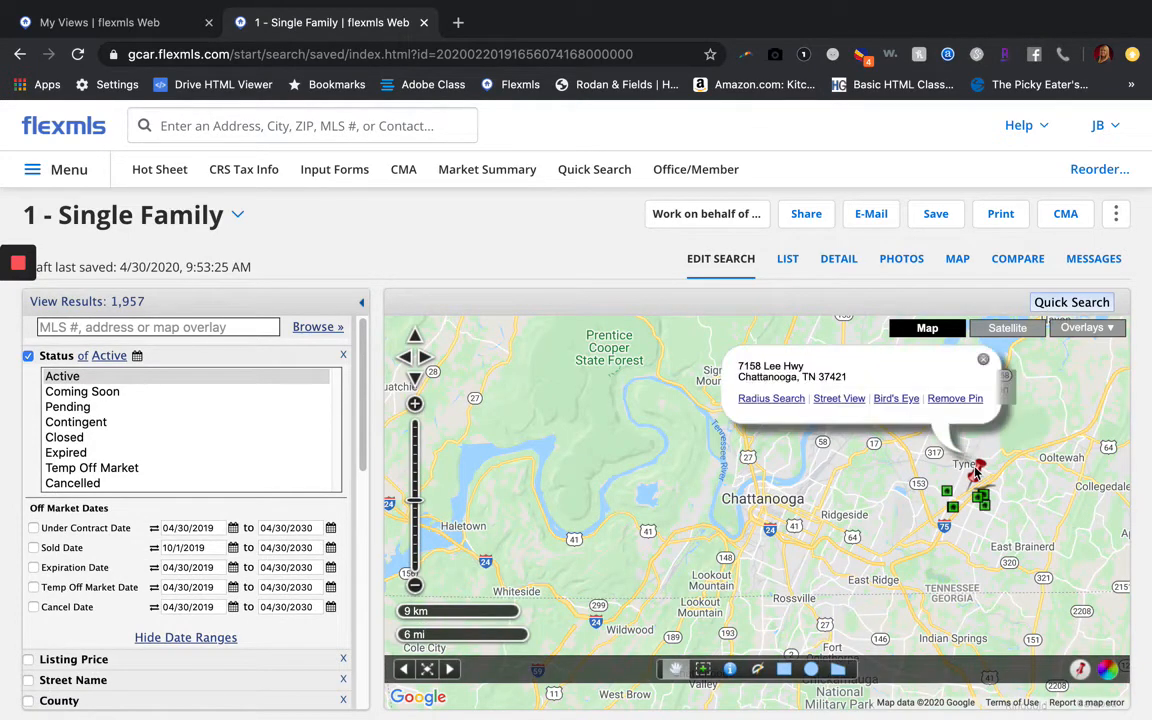
{"action": "left_click", "coordinate": [955, 398]}
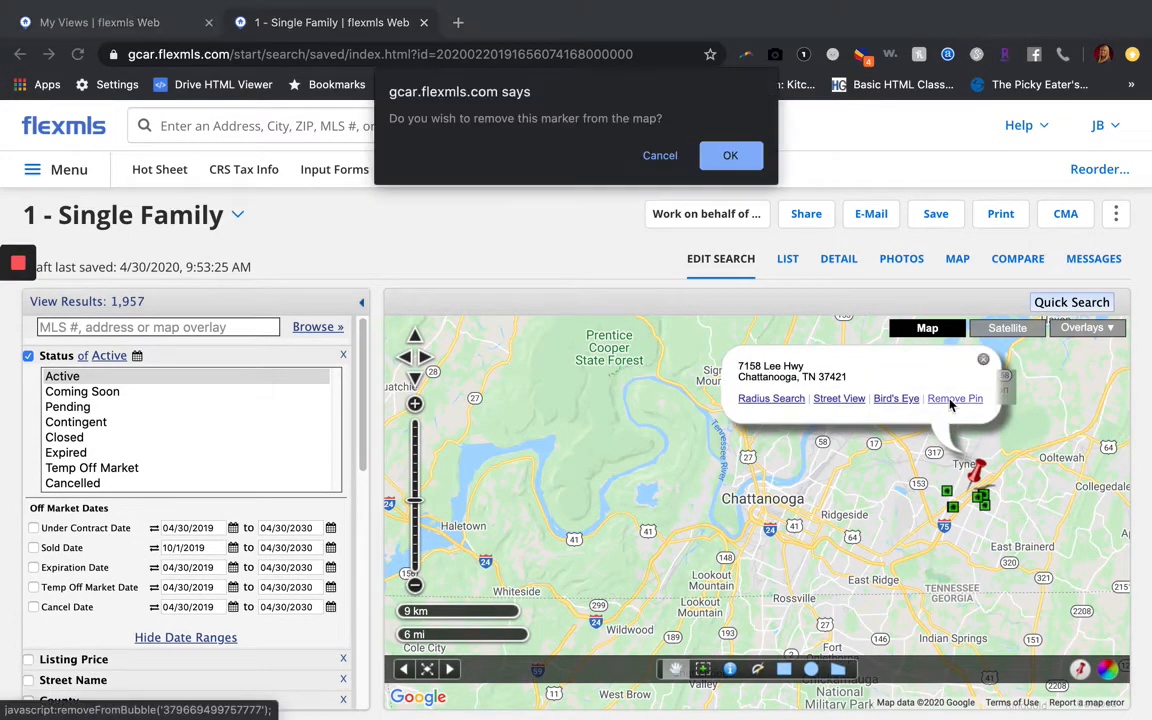
{"action": "left_click", "coordinate": [730, 155]}
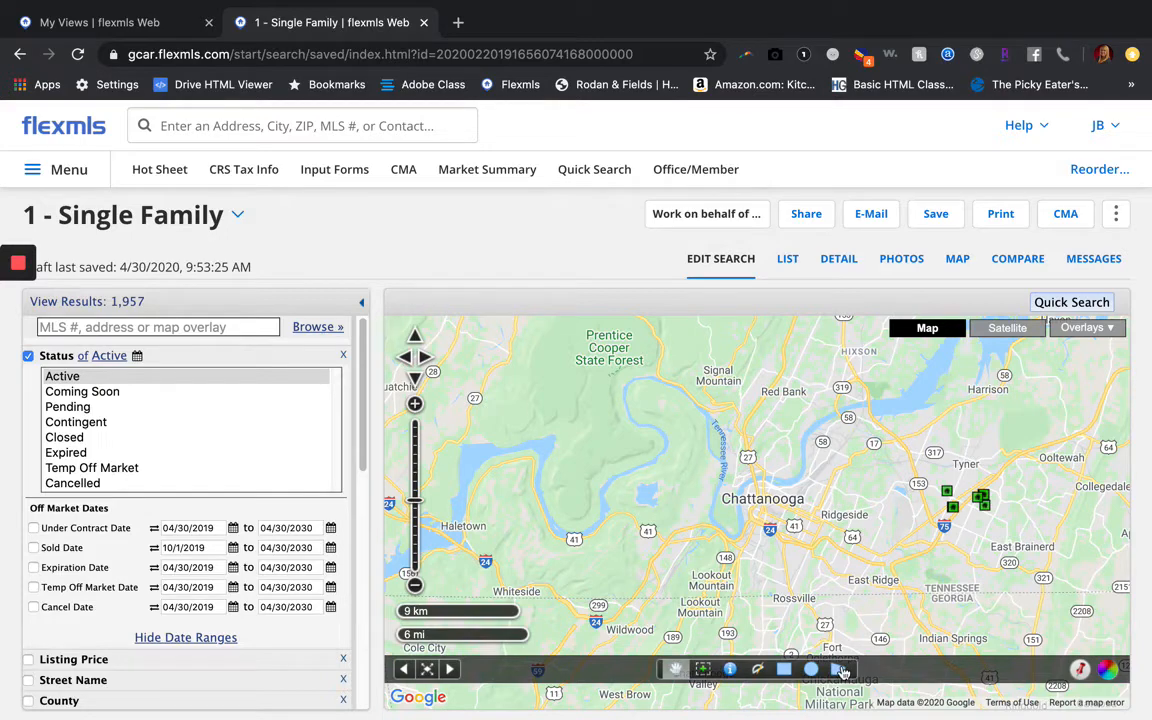
Zoom and pan the search map onto the streets south of E Brainerd Rd, down to the 600 m scale
{"action": "scroll", "coordinate": [950, 562], "scroll_direction": "up", "scroll_amount": 2}
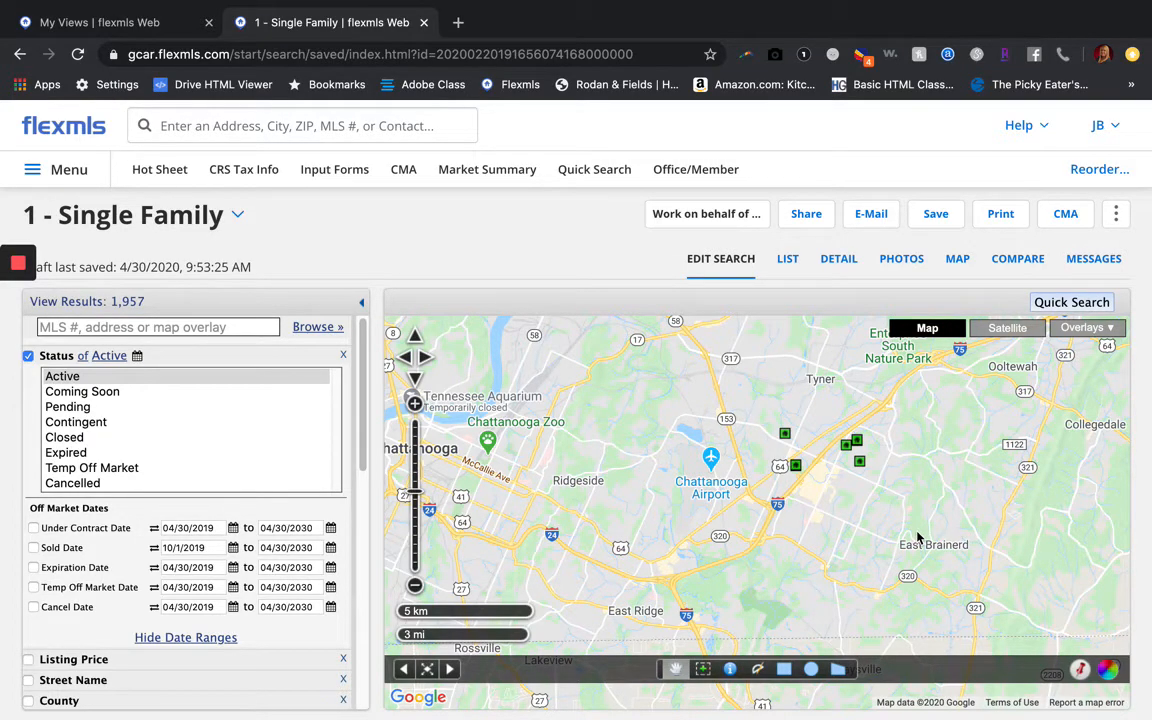
{"action": "left_click_drag", "start_coordinate": [918, 538], "coordinate": [853, 500]}
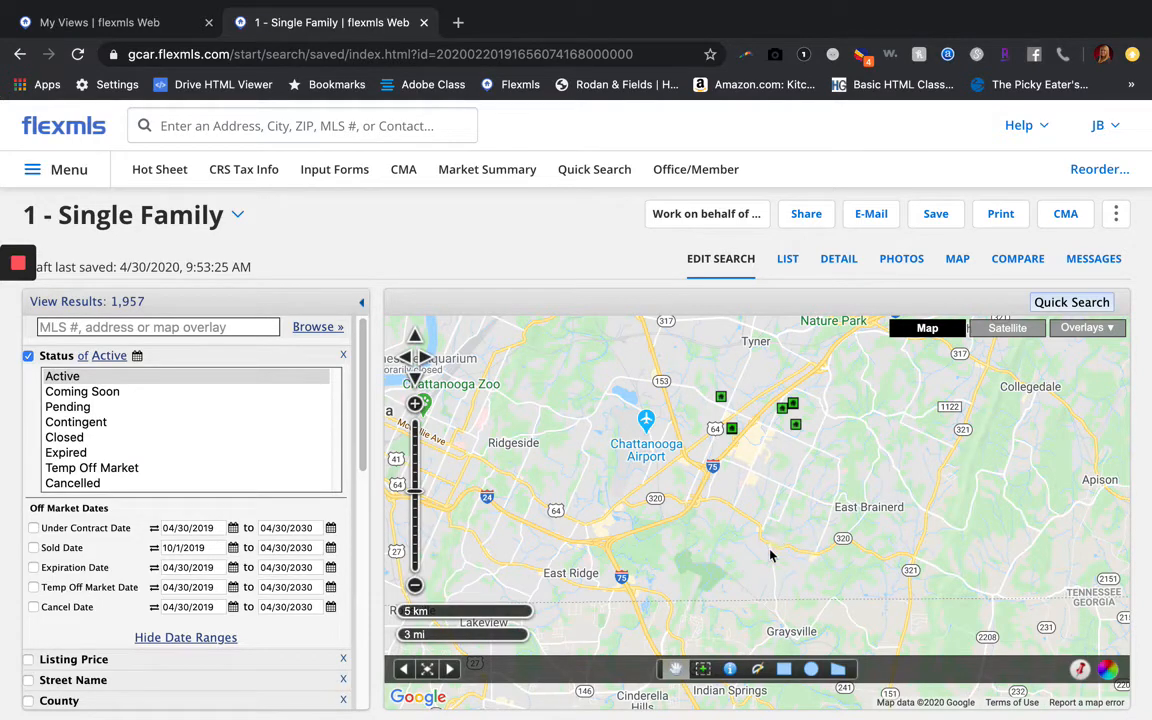
{"action": "scroll", "coordinate": [770, 556], "scroll_direction": "up", "scroll_amount": 1}
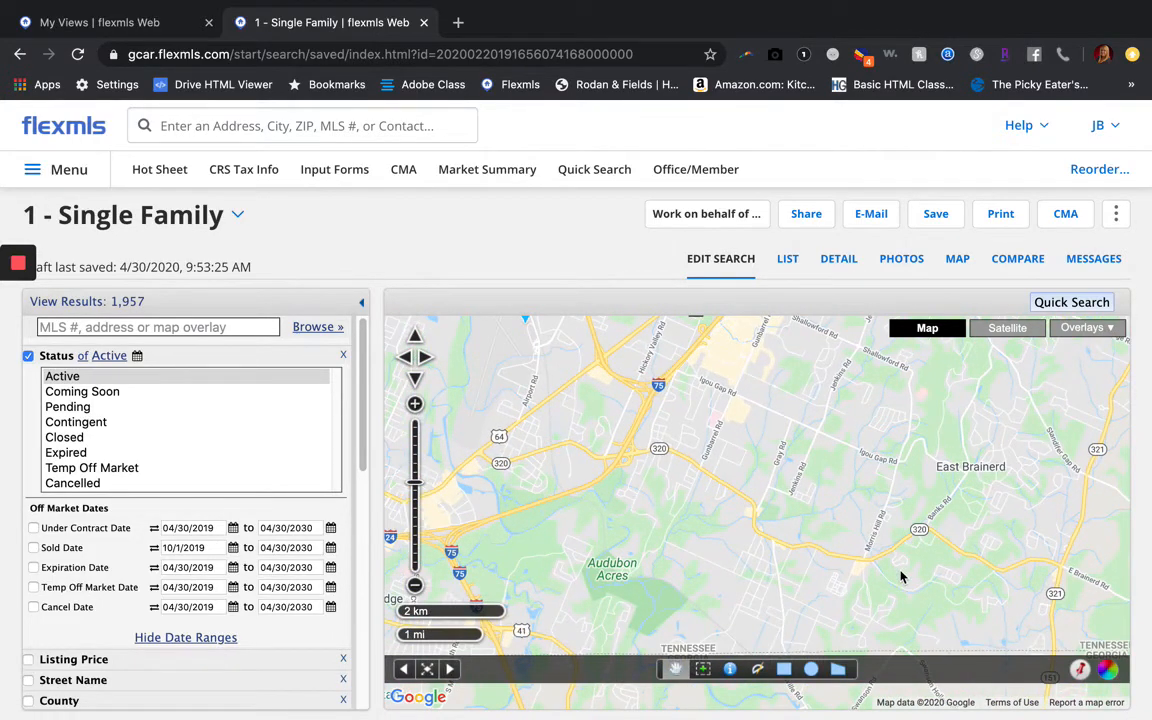
{"action": "scroll", "coordinate": [900, 577], "scroll_direction": "up", "scroll_amount": 1}
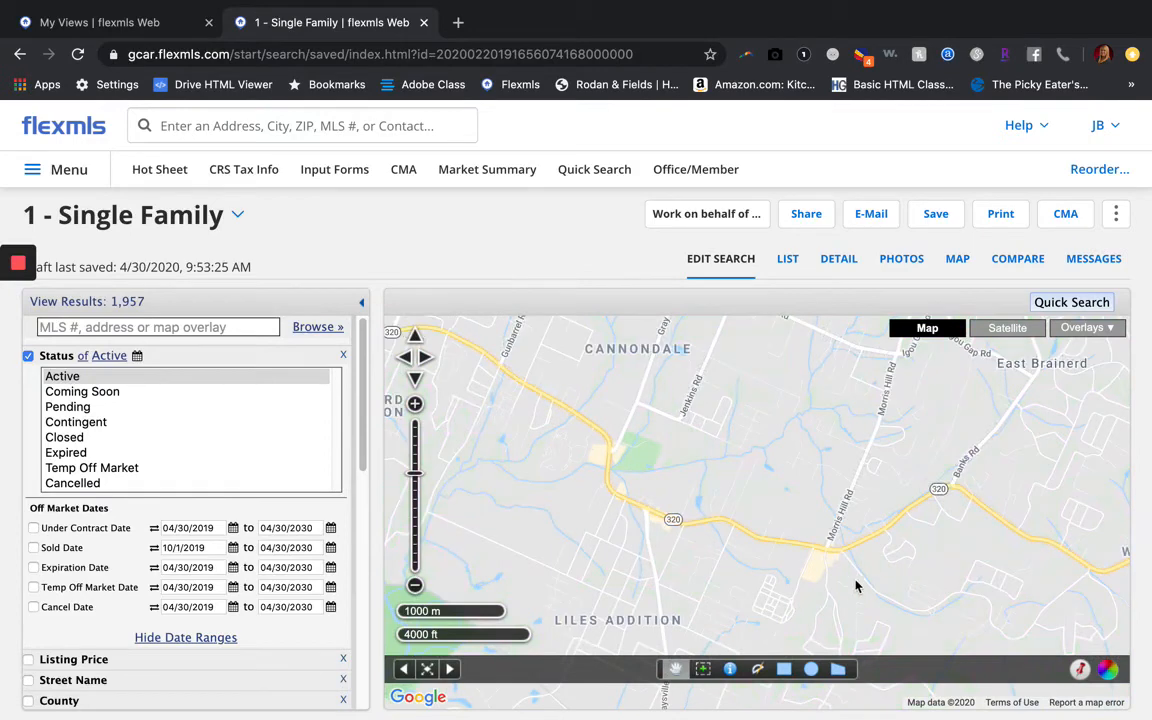
{"action": "left_click_drag", "start_coordinate": [856, 586], "coordinate": [857, 503]}
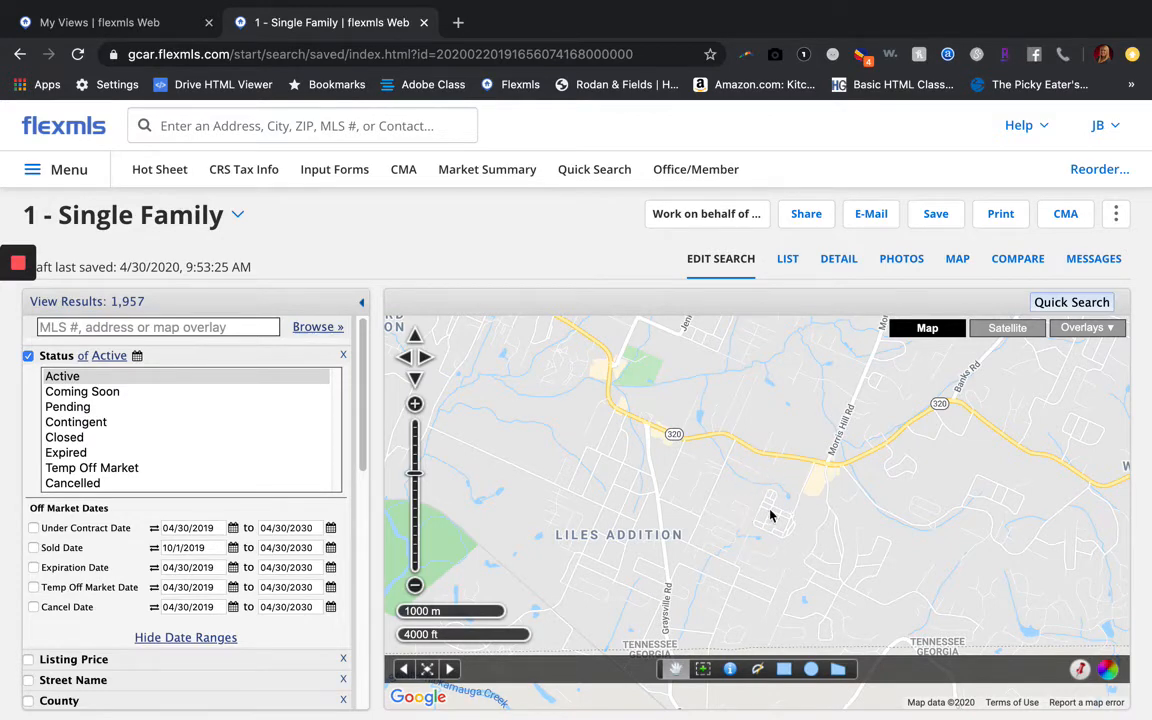
{"action": "scroll", "coordinate": [770, 516], "scroll_direction": "up", "scroll_amount": 1}
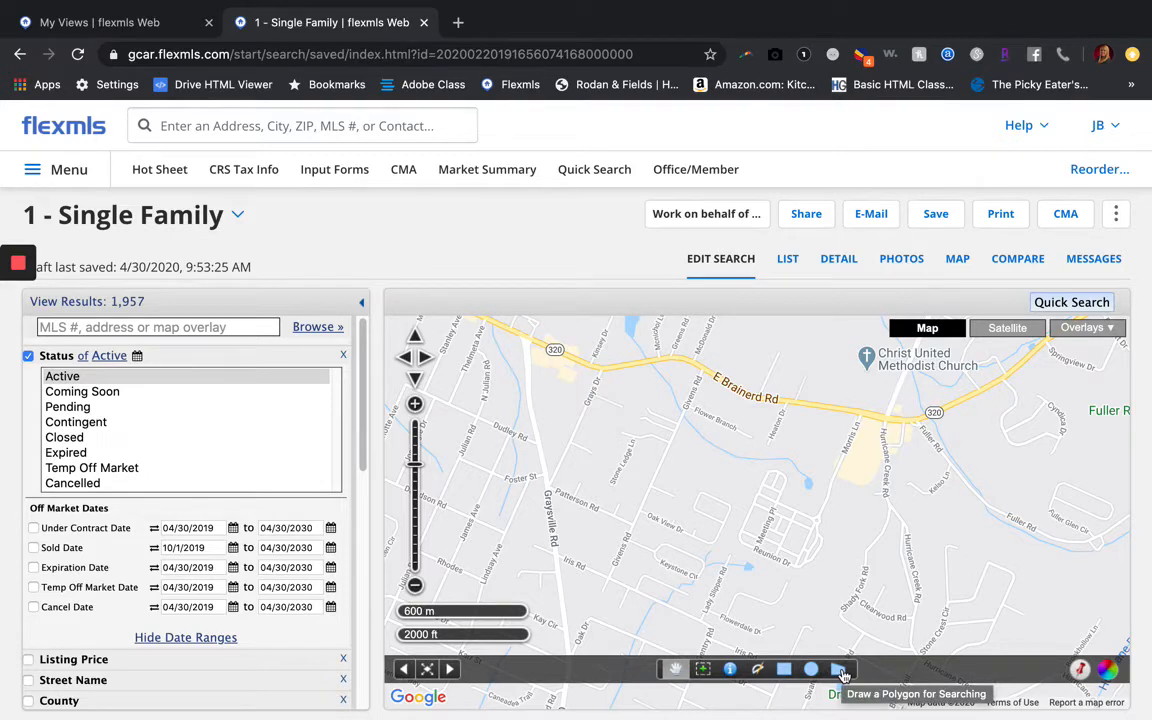
Draw a closed search polygon around the Reunion Dr neighbourhood
{"action": "left_click", "coordinate": [840, 677]}
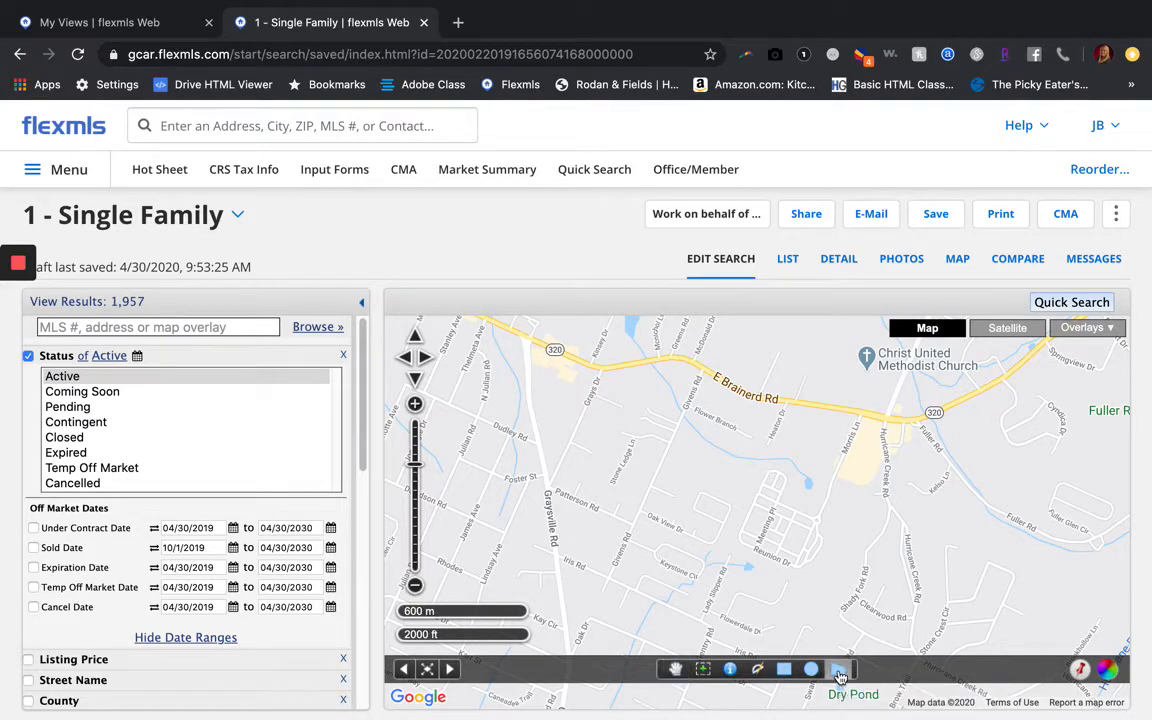
{"action": "left_click", "coordinate": [783, 492]}
{"action": "left_click", "coordinate": [770, 459]}
{"action": "left_click", "coordinate": [793, 469]}
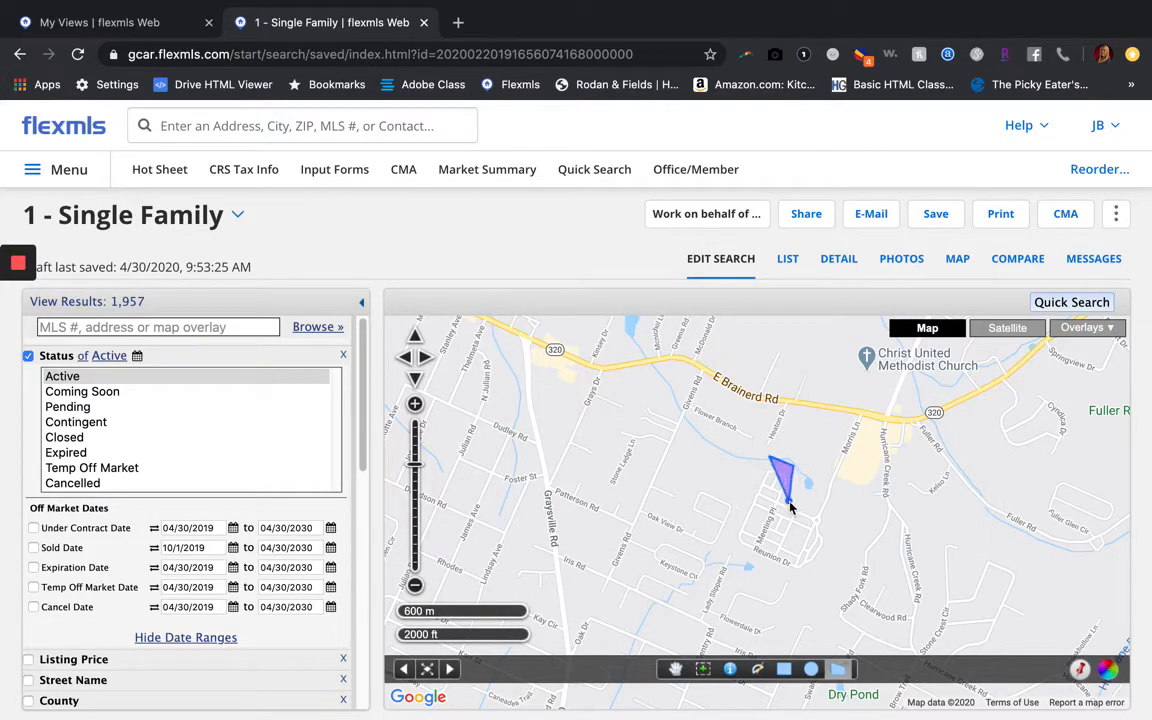
{"action": "left_click", "coordinate": [789, 503]}
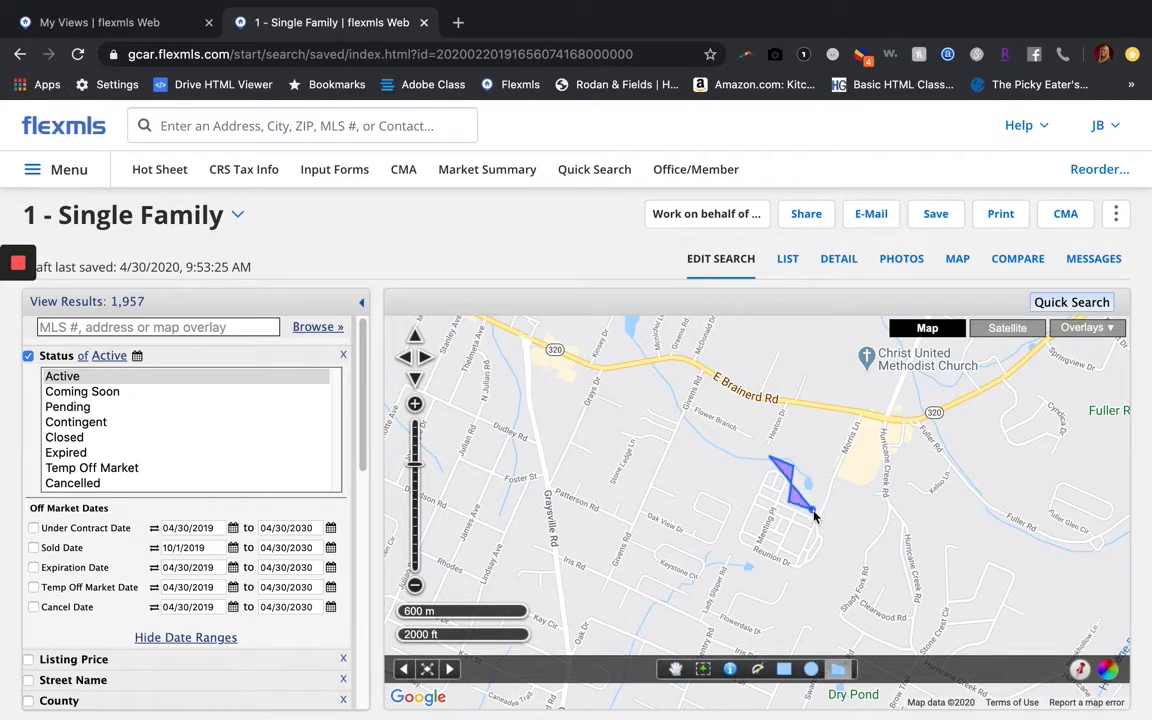
{"action": "left_click", "coordinate": [828, 524]}
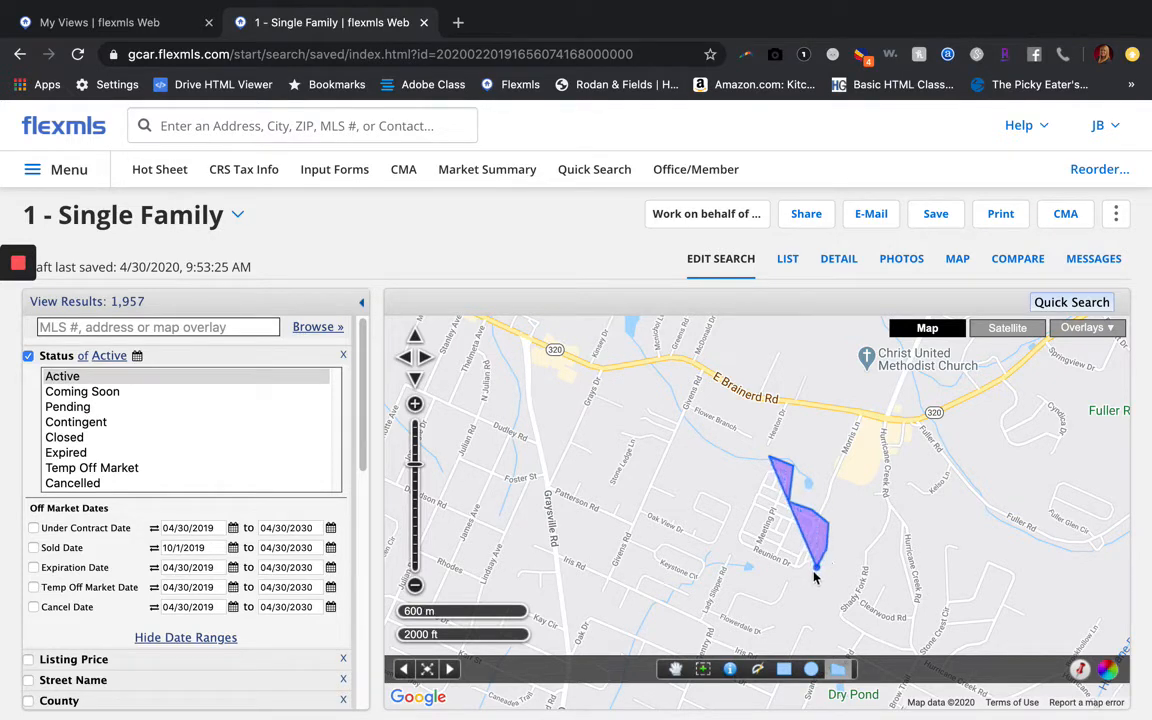
{"action": "left_click", "coordinate": [815, 570]}
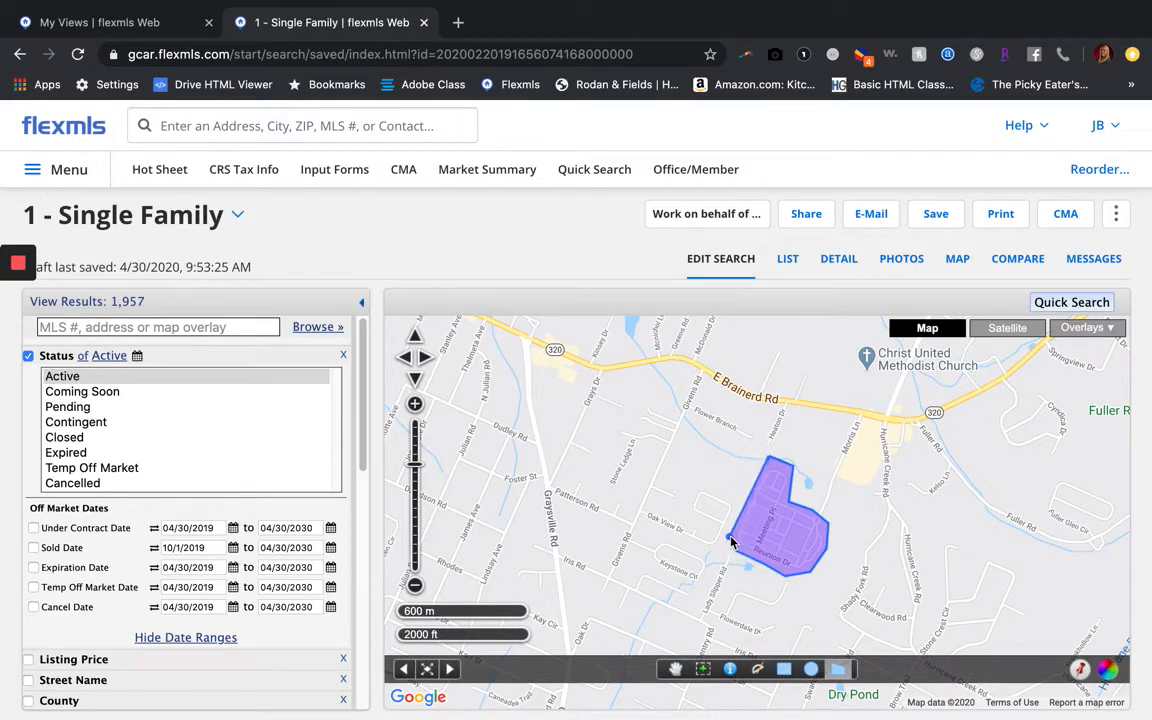
{"action": "left_click", "coordinate": [730, 537]}
{"action": "left_click", "coordinate": [760, 466]}
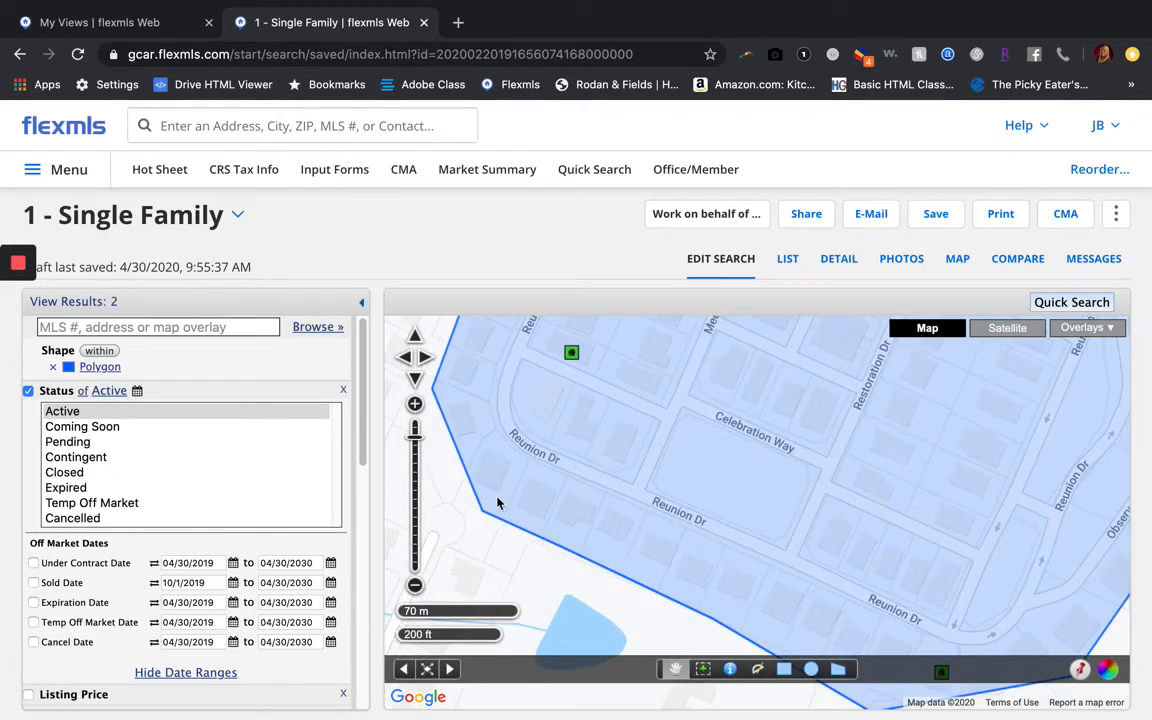
Zoom the map out three levels and list the 2 matching homes
{"action": "left_click", "coordinate": [415, 587]}
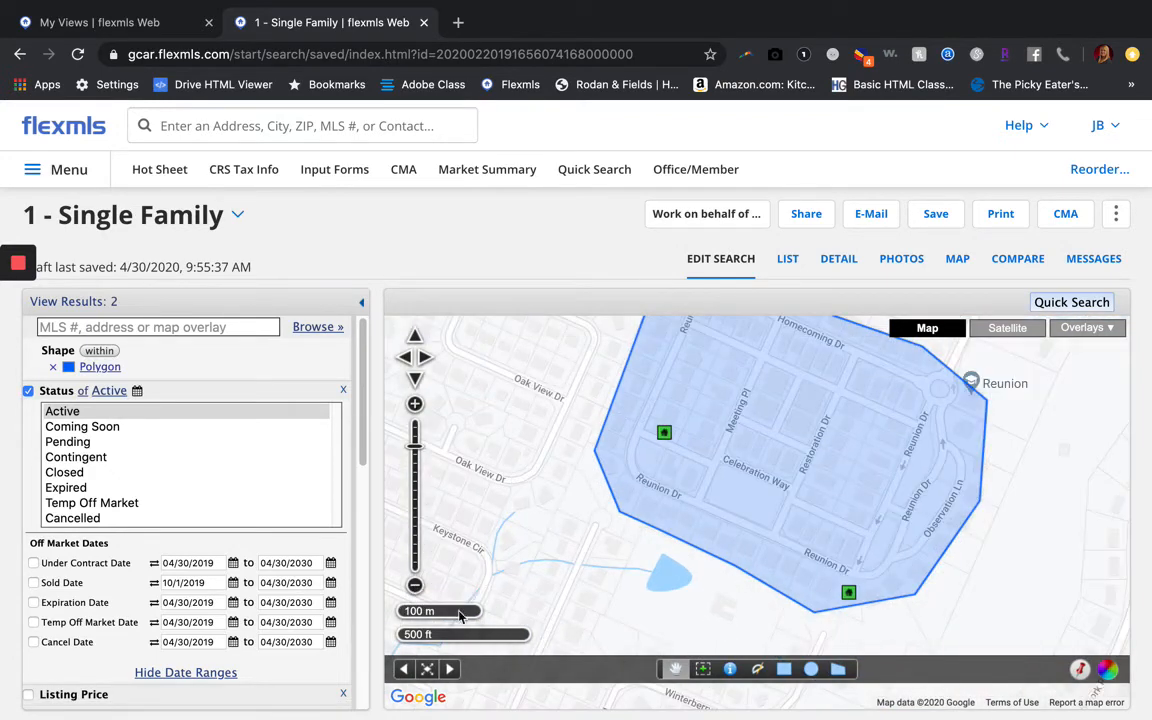
{"action": "left_click", "coordinate": [415, 587]}
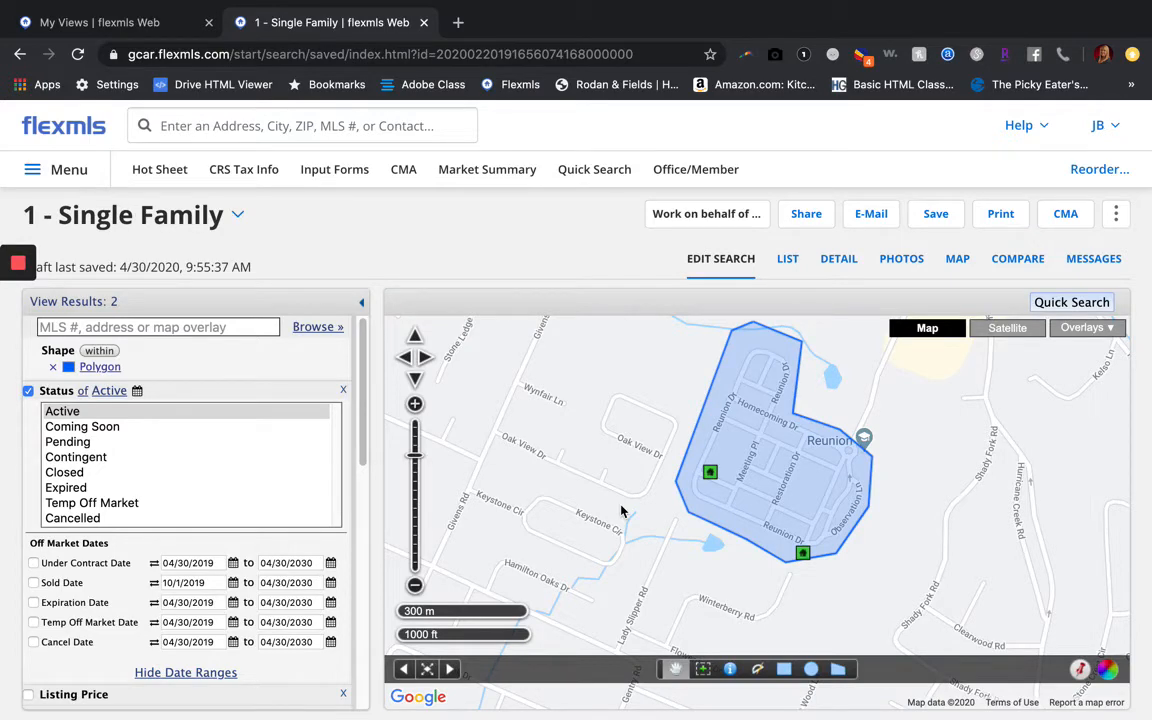
{"action": "left_click", "coordinate": [415, 587]}
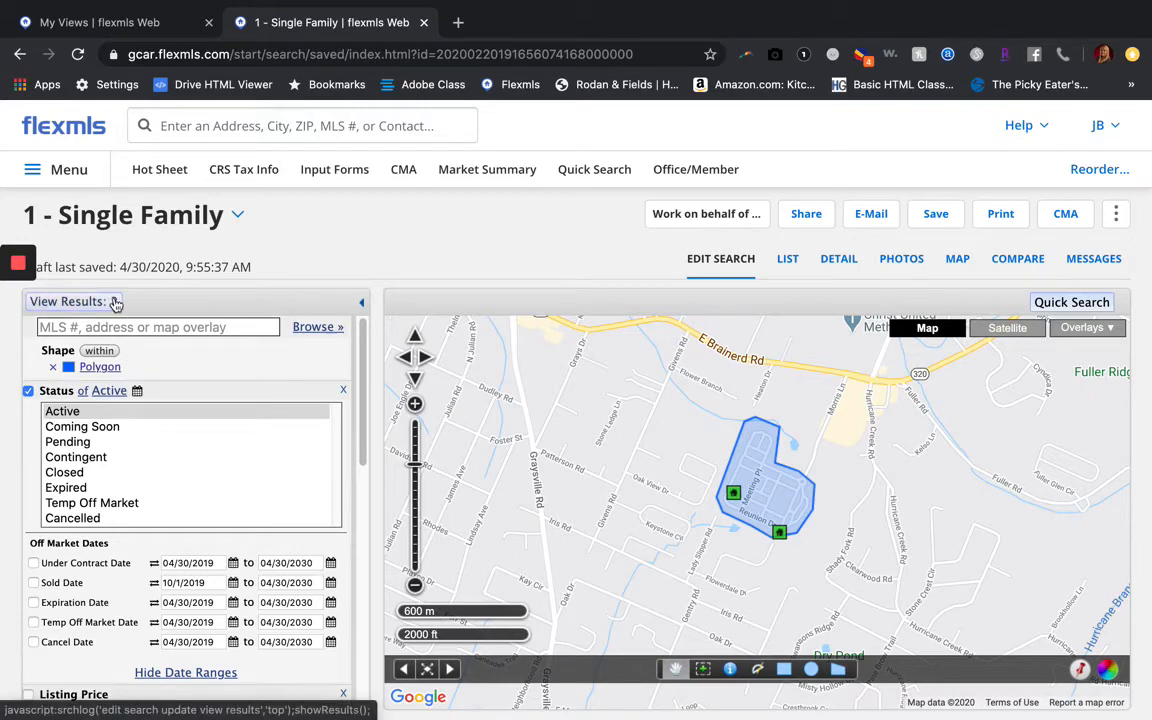
{"action": "left_click", "coordinate": [793, 268]}
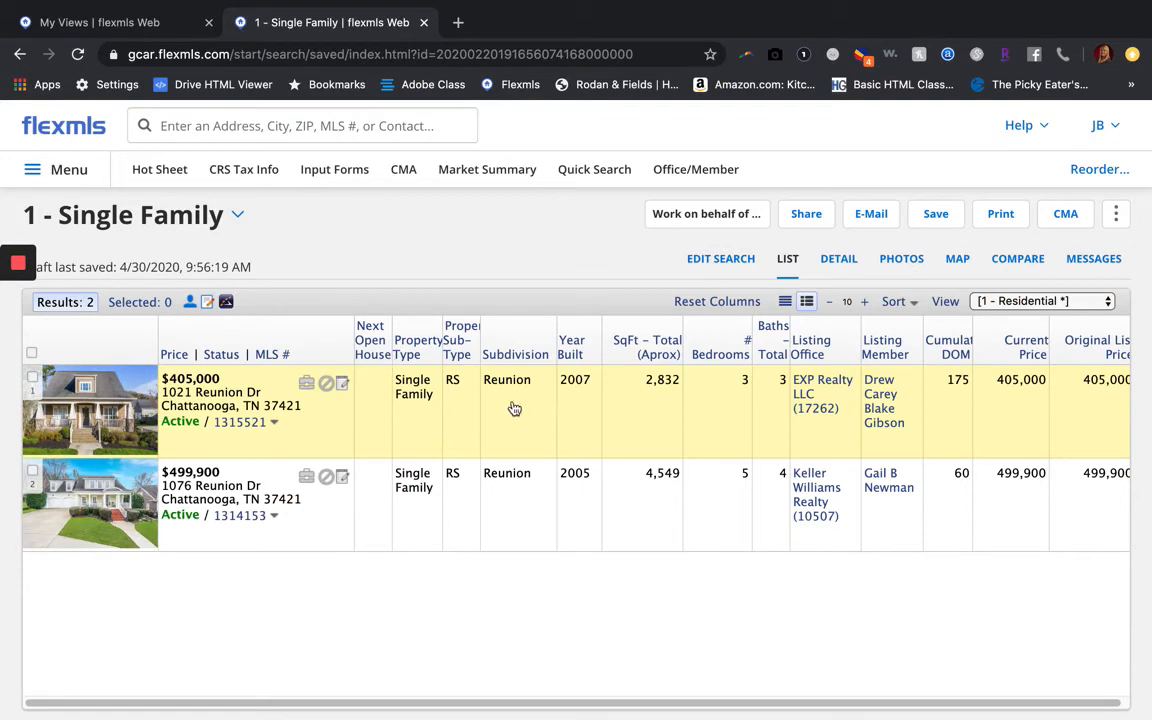
Return from the results list to the Edit Search criteria and map
{"action": "left_click", "coordinate": [712, 260]}
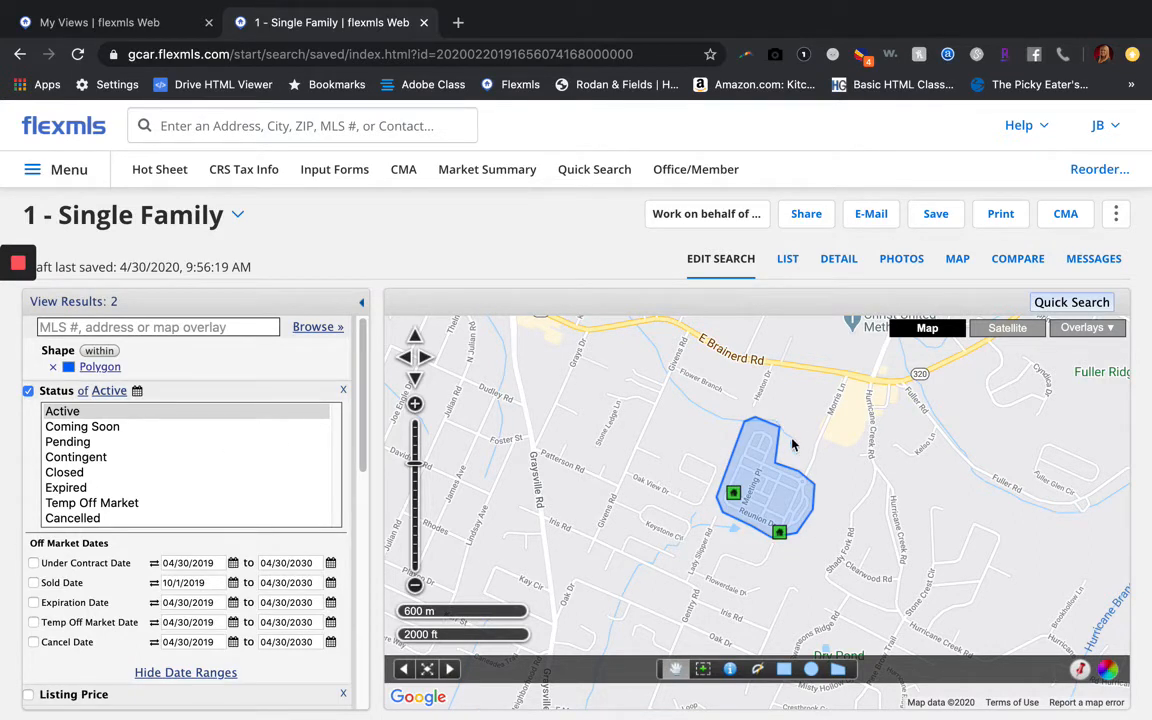
Rename the drawn shape from 'Polygon' to 'Reunion Polygon'
{"action": "left_click", "coordinate": [763, 481]}
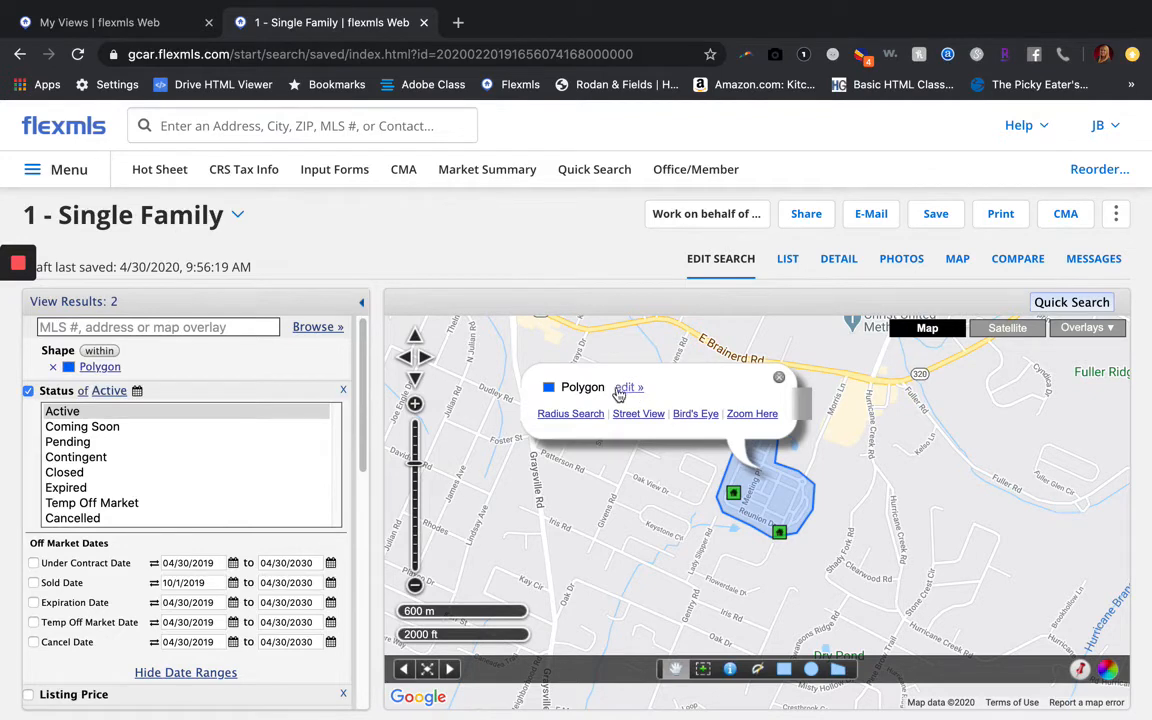
{"action": "left_click_drag", "start_coordinate": [557, 388], "coordinate": [656, 396]}
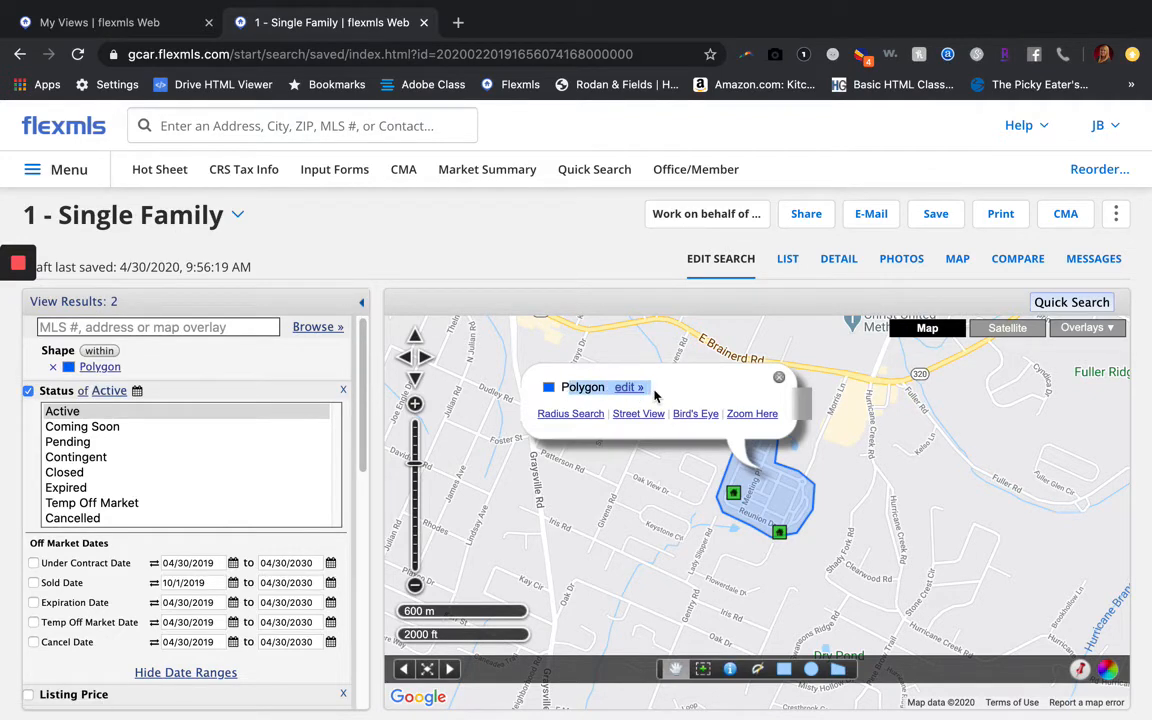
{"action": "left_click", "coordinate": [629, 388]}
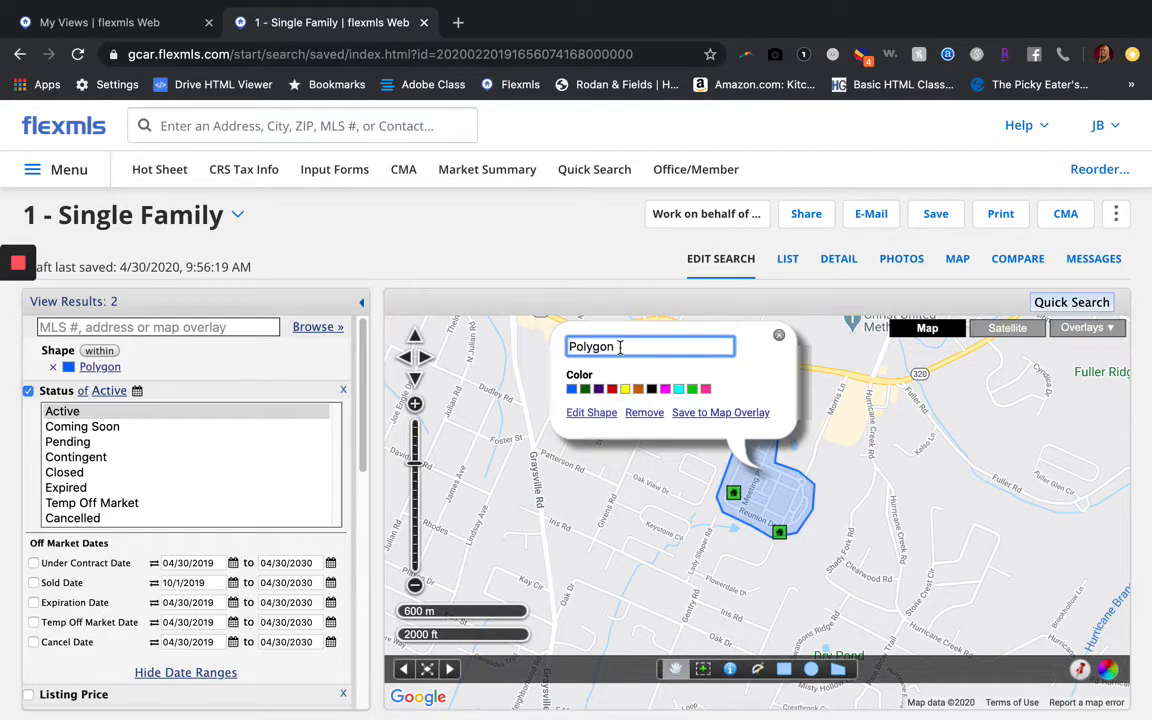
{"action": "left_click_drag", "start_coordinate": [620, 347], "coordinate": [545, 349]}
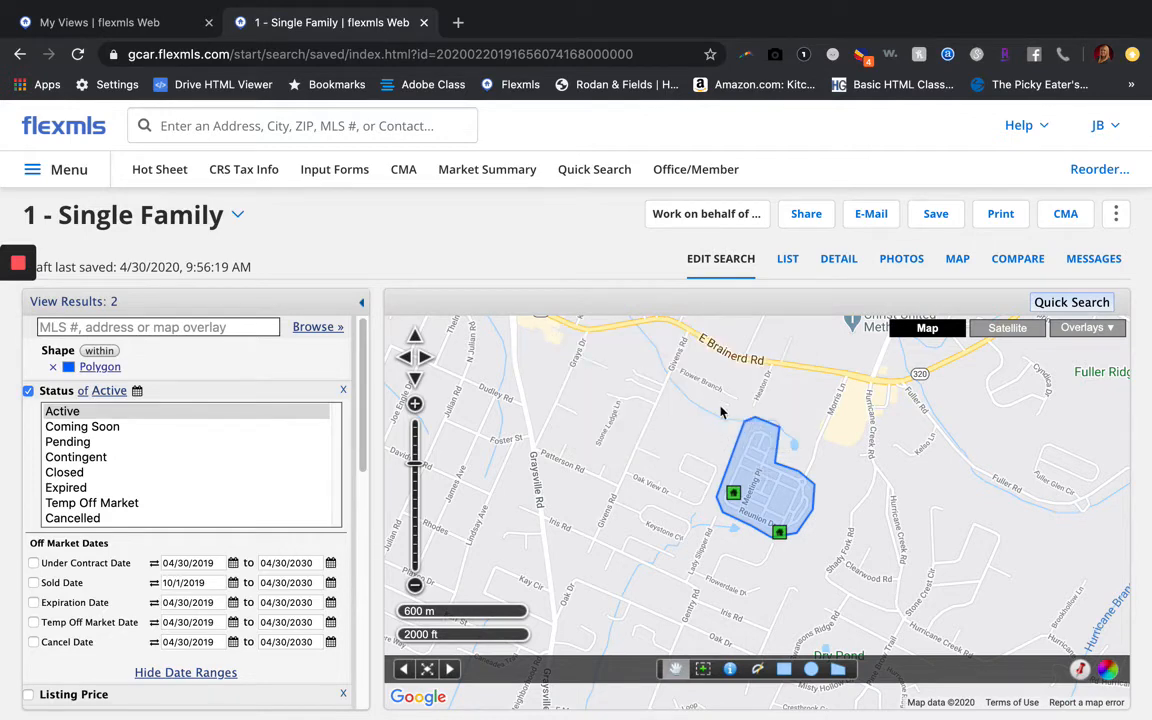
{"action": "left_click", "coordinate": [747, 465]}
{"action": "left_click", "coordinate": [613, 382]}
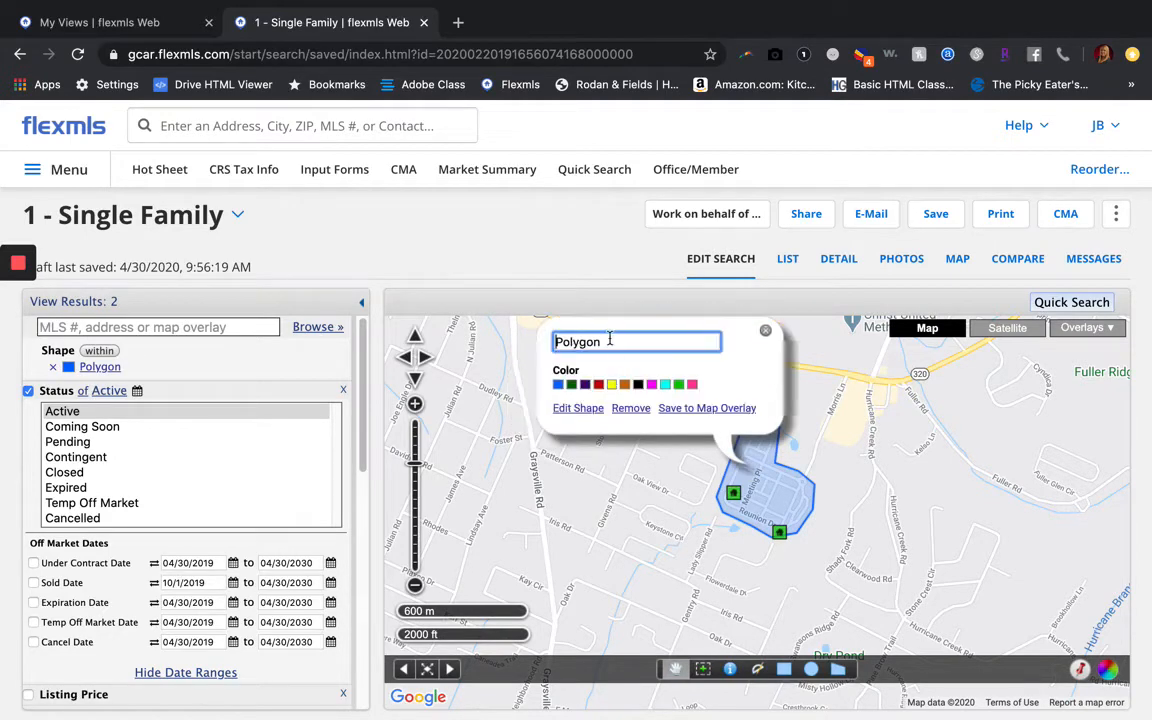
{"action": "key", "text": "BackSpace"}
{"action": "key", "text": "BackSpace"}
{"action": "key", "text": "BackSpace"}
{"action": "key", "text": "BackSpace"}
{"action": "key", "text": "BackSpace"}
{"action": "key", "text": "BackSpace"}
{"action": "type", "text": "Reunion Po"}
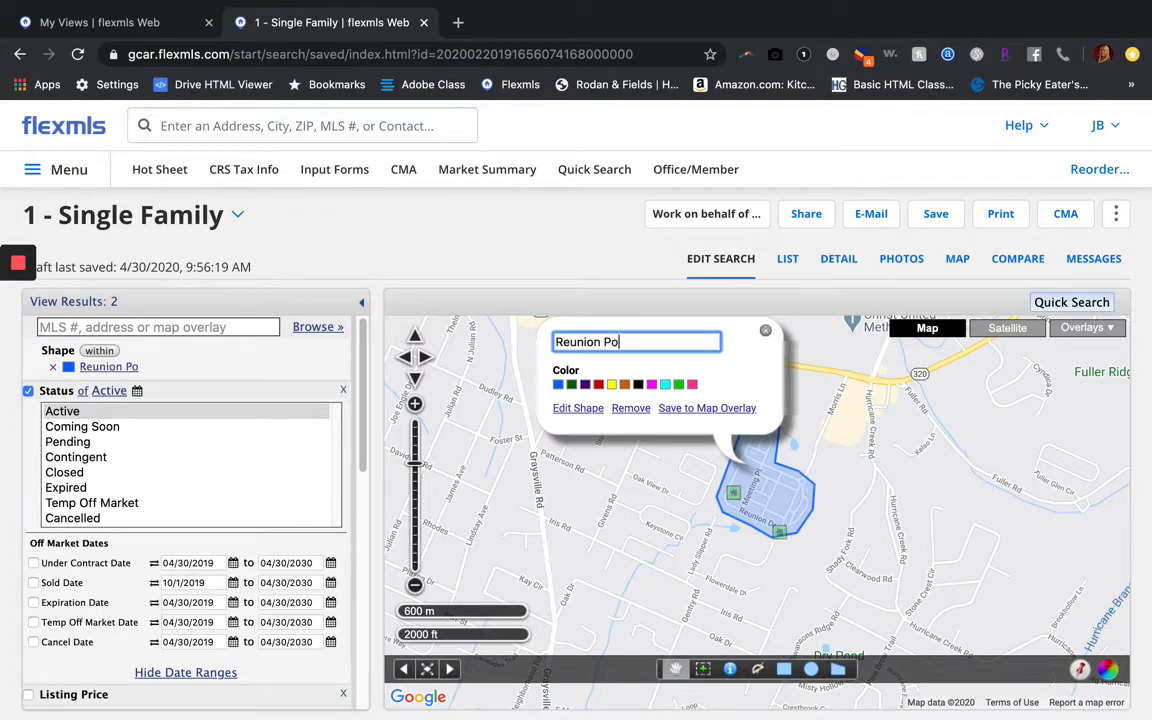
{"action": "type", "text": "lygon"}
{"action": "left_click", "coordinate": [716, 374]}
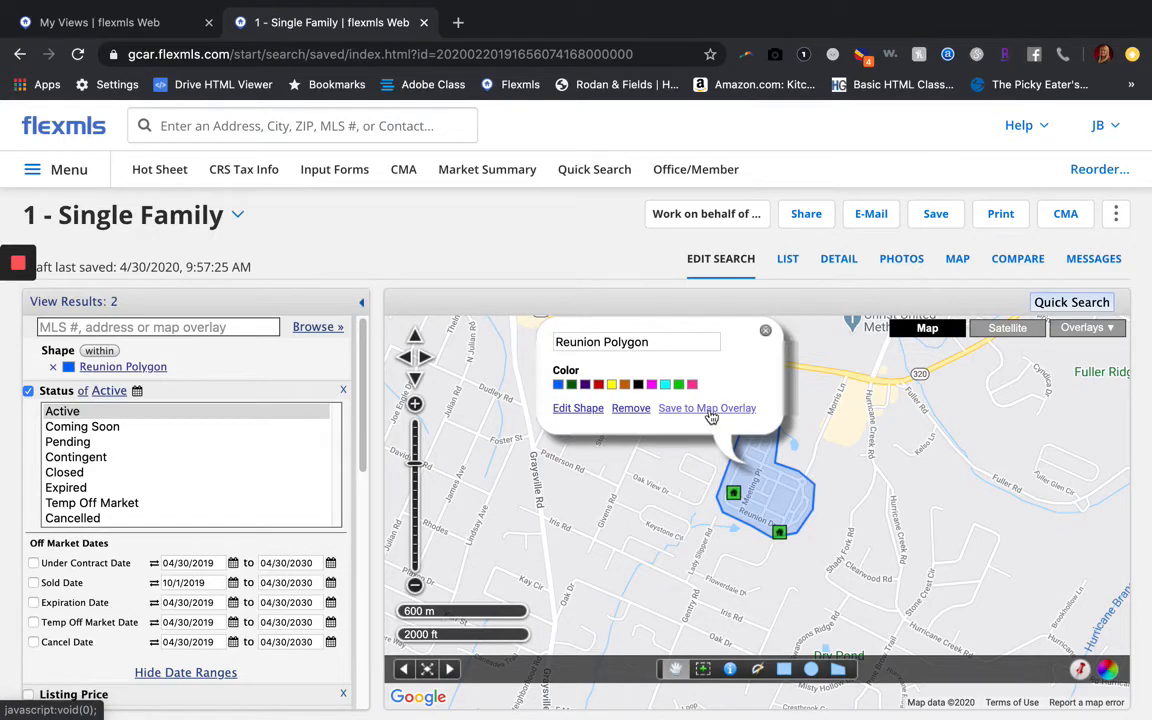
Save the Reunion Polygon as a map overlay named 'Reunion Neighborhood'
{"action": "left_click", "coordinate": [708, 409]}
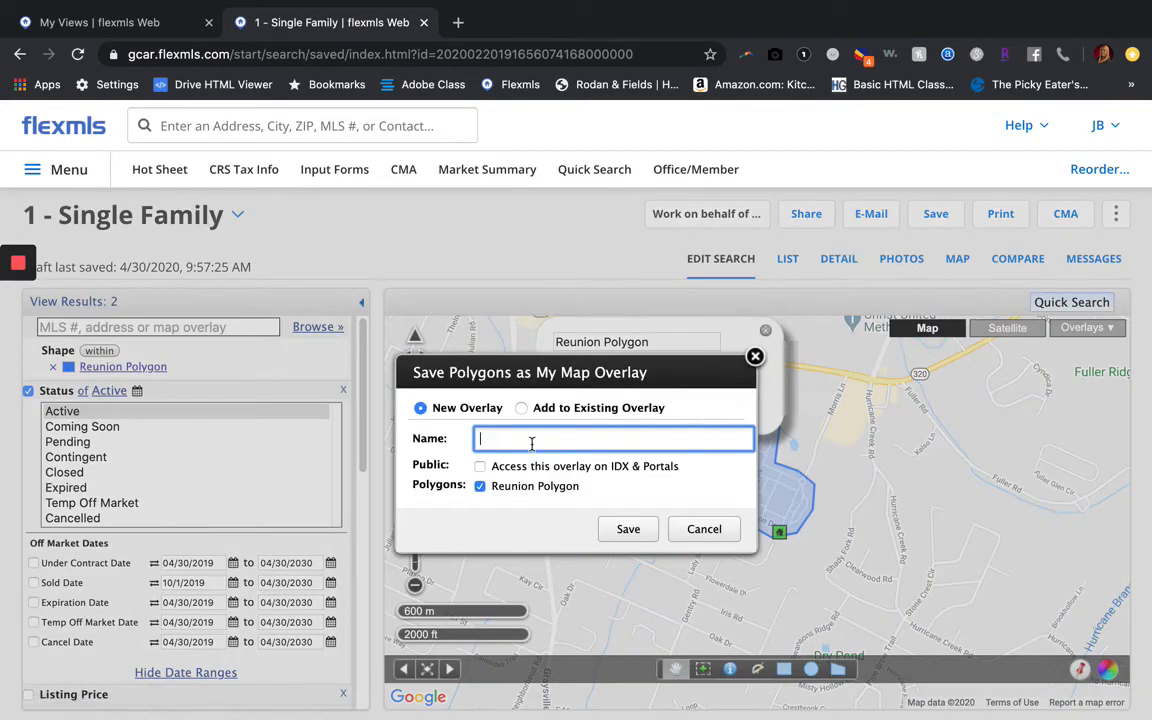
{"action": "type", "text": "Reunion Neighborhood"}
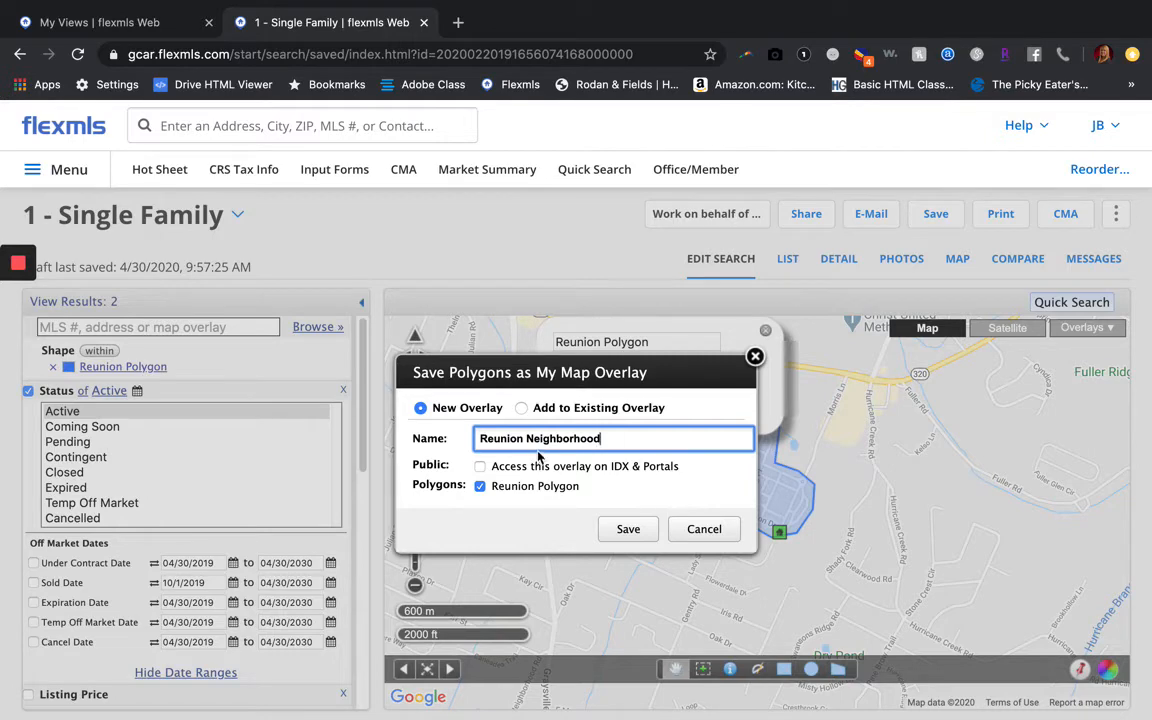
{"action": "left_click", "coordinate": [625, 535]}
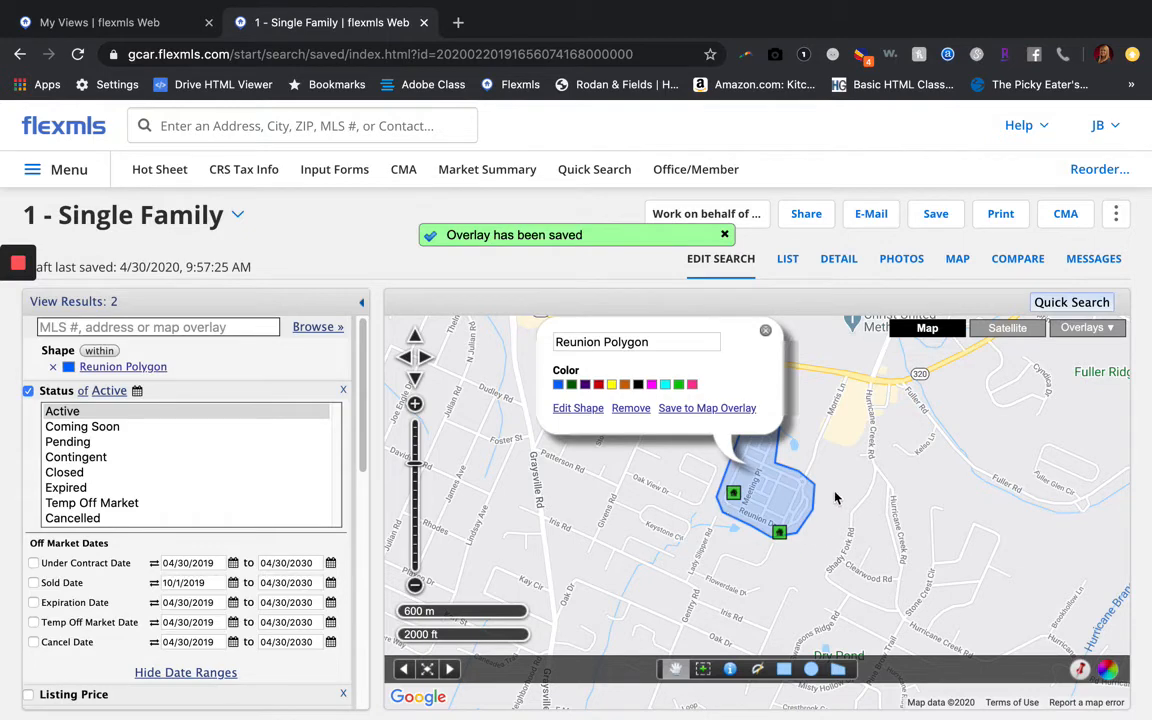
{"action": "left_click", "coordinate": [766, 334]}
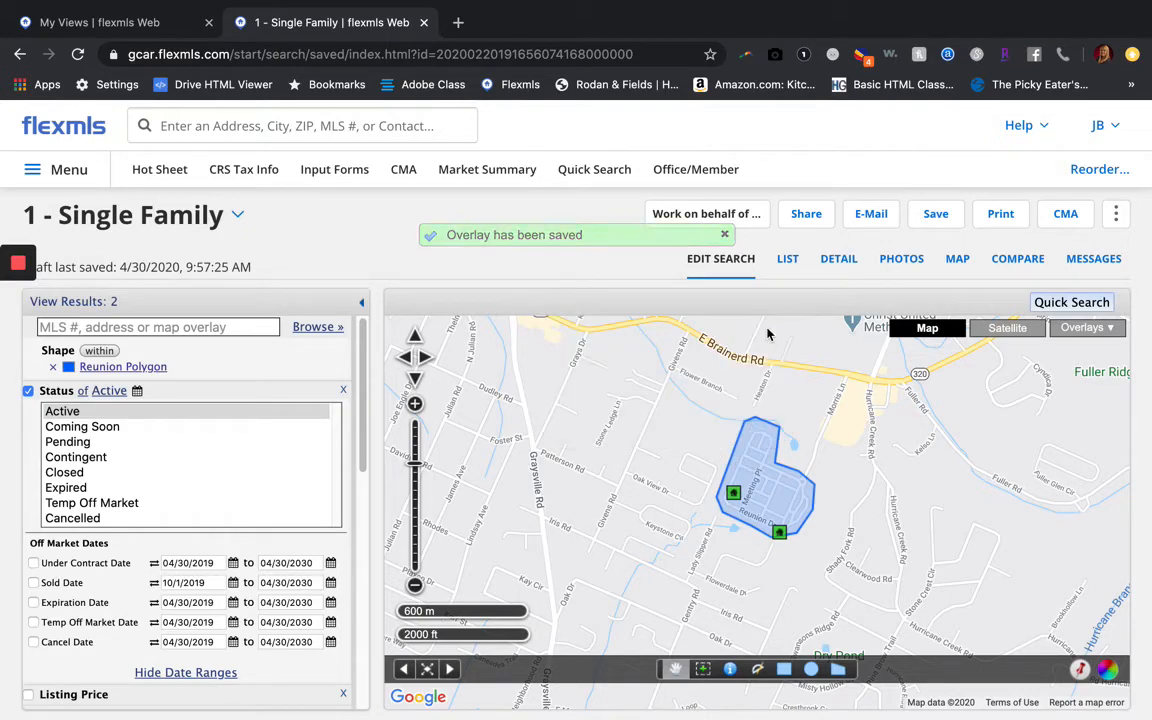
Replace the Reunion Polygon criterion with the saved Reunion Neighborhood overlay
{"action": "left_click", "coordinate": [53, 366]}
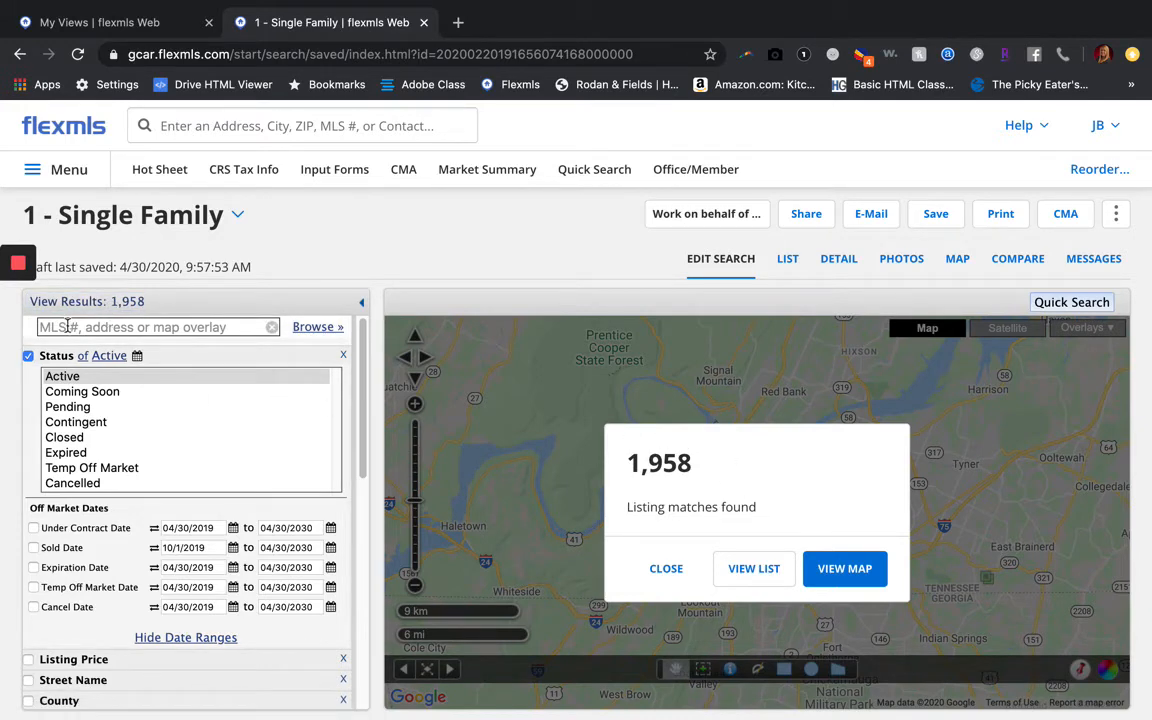
{"action": "left_click", "coordinate": [113, 327]}
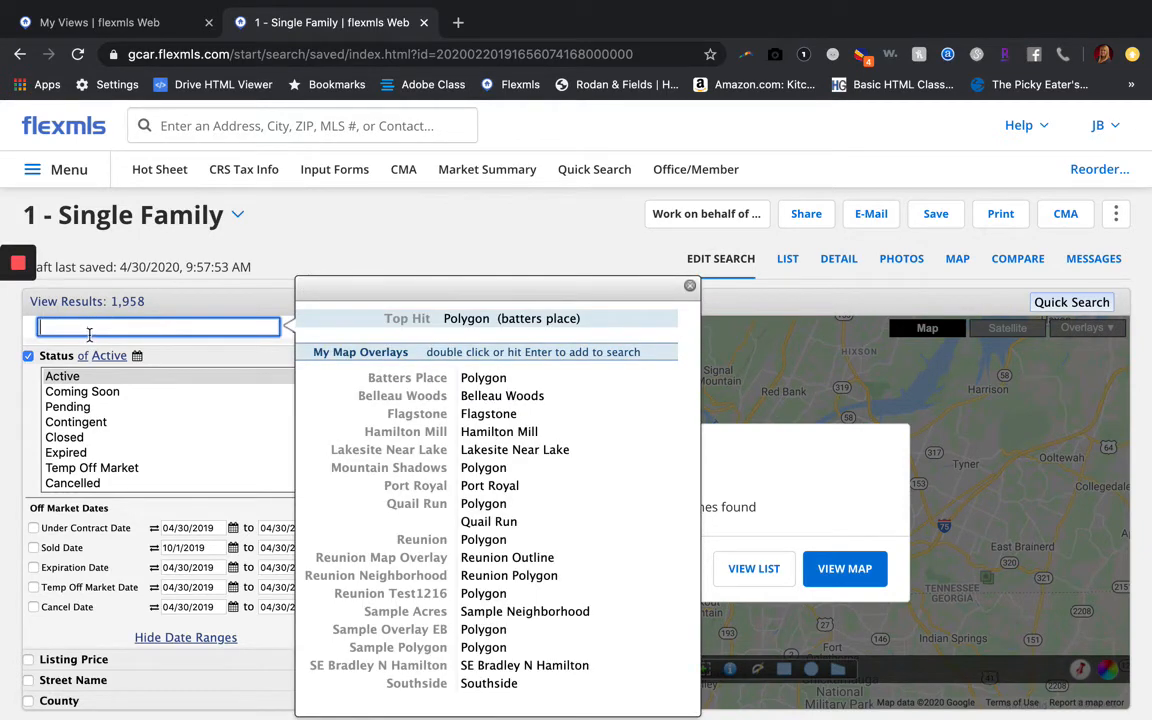
{"action": "left_click", "coordinate": [431, 582]}
{"action": "key", "text": "Return"}
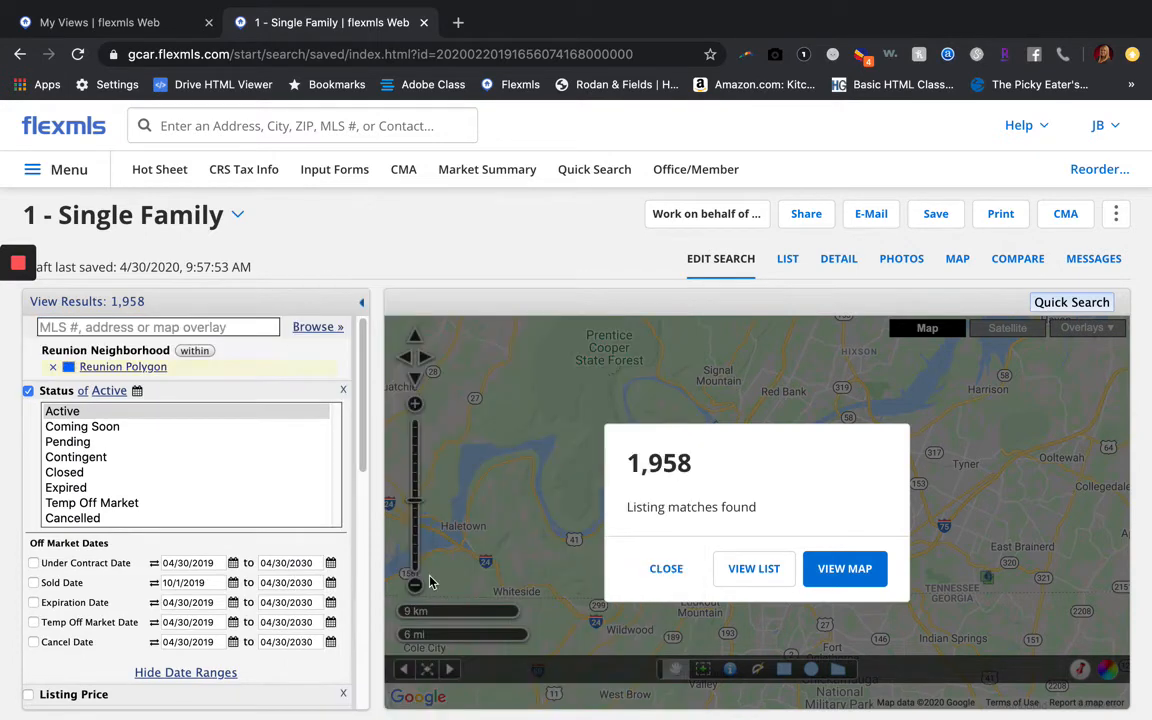
Fit the whole Reunion polygon on the map and close its info bubble
{"action": "left_click", "coordinate": [667, 569]}
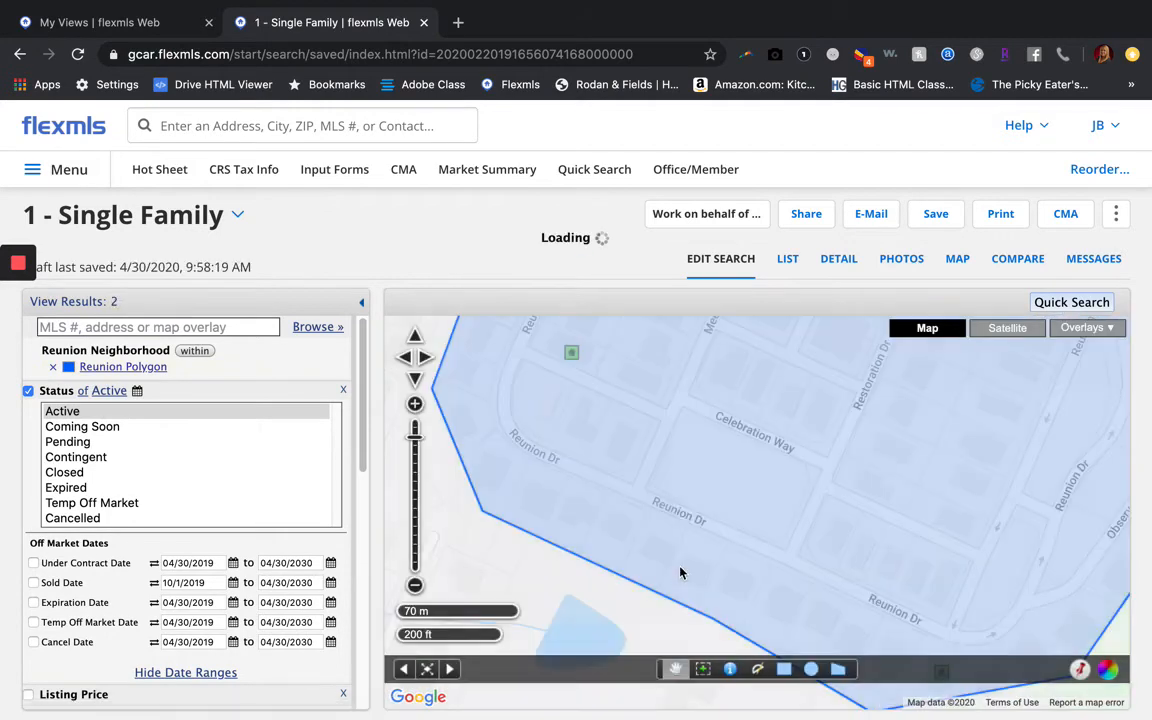
{"action": "left_click", "coordinate": [678, 568]}
{"action": "left_click", "coordinate": [417, 588]}
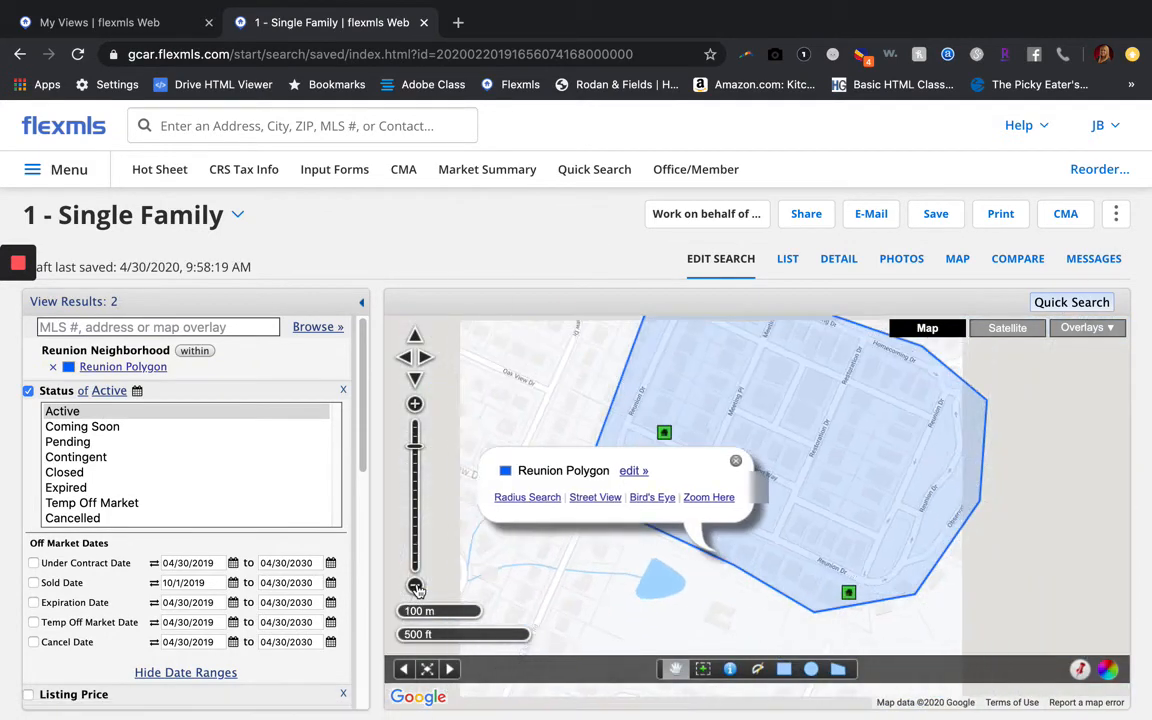
{"action": "left_click", "coordinate": [417, 588]}
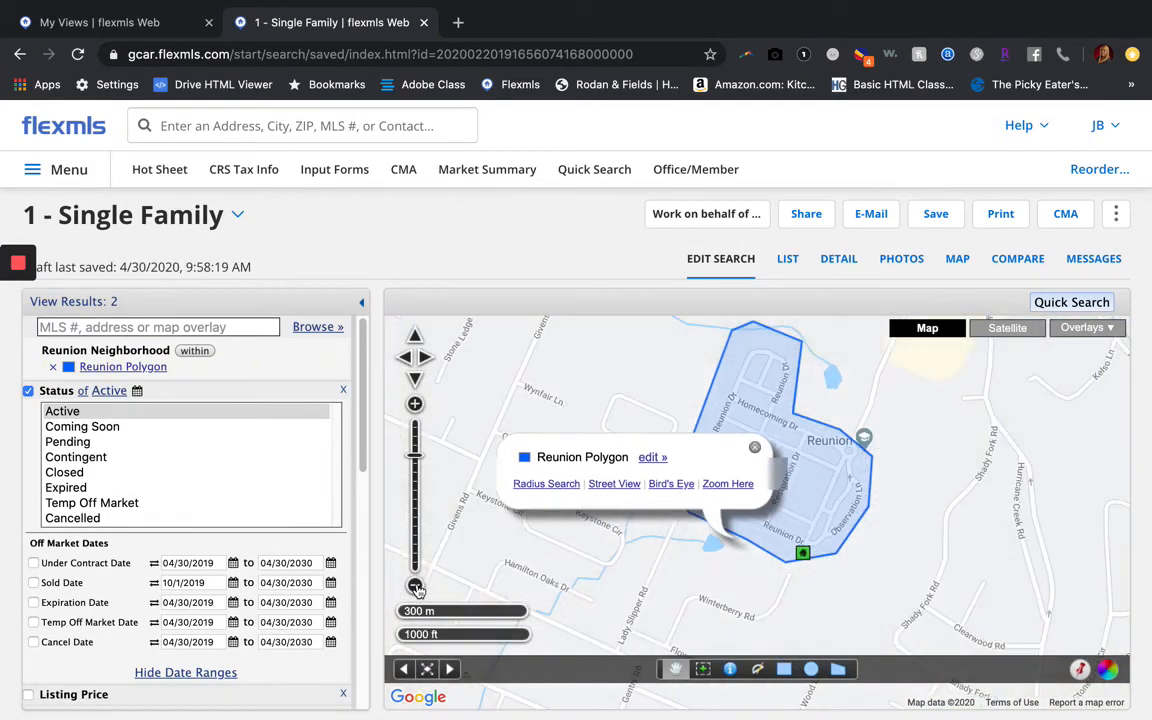
{"action": "left_click", "coordinate": [754, 447]}
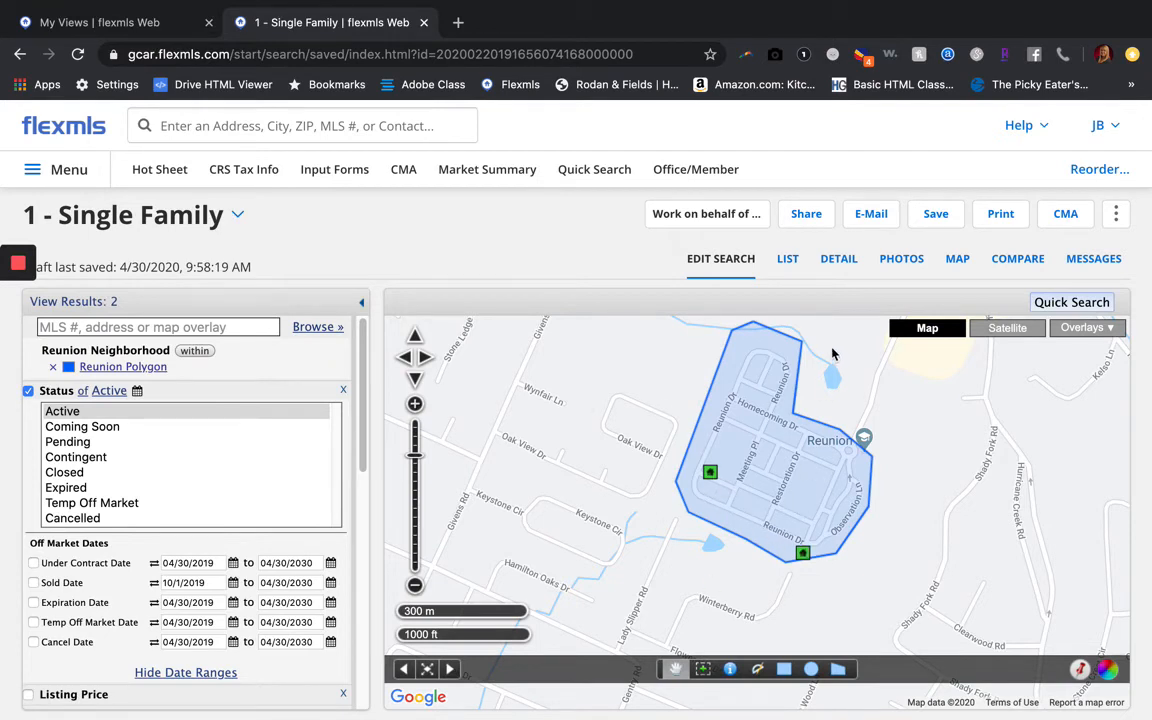
List the 2 Reunion results, keeping the 1 - Residential view selected
{"action": "left_click", "coordinate": [788, 262]}
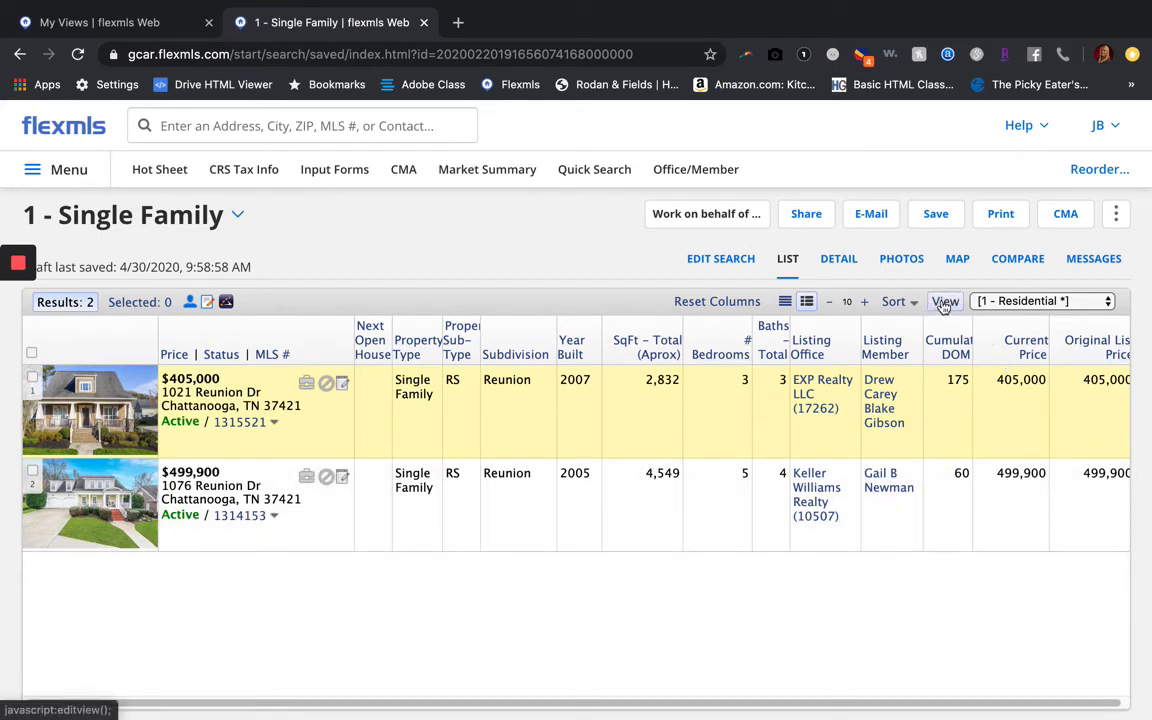
{"action": "left_click", "coordinate": [1010, 301]}
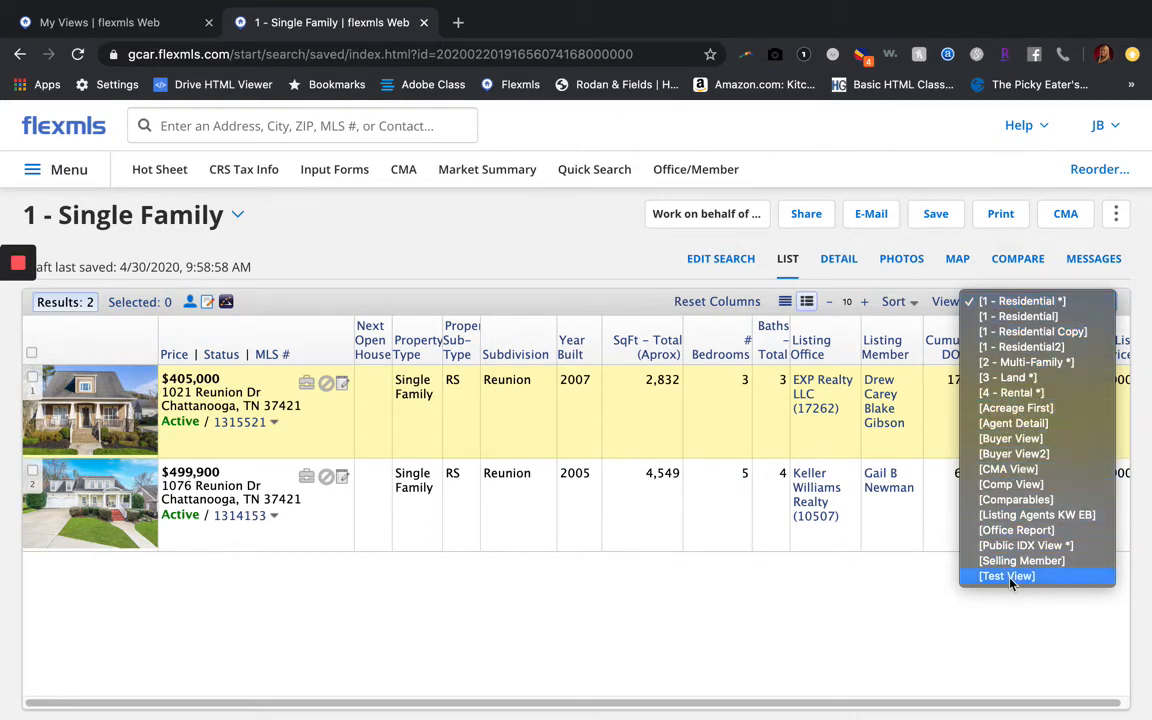
{"action": "left_click", "coordinate": [984, 279]}
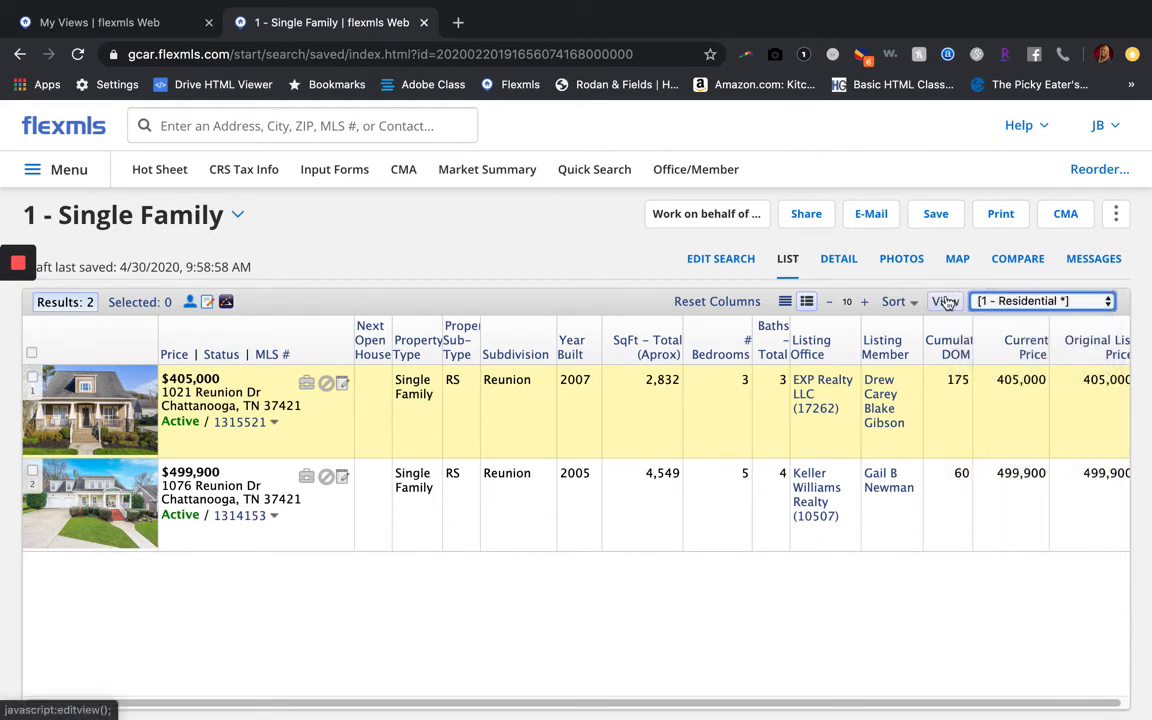
Create a new view from 1 - Residential with the description 'Class View 43020'
{"action": "left_click", "coordinate": [948, 303]}
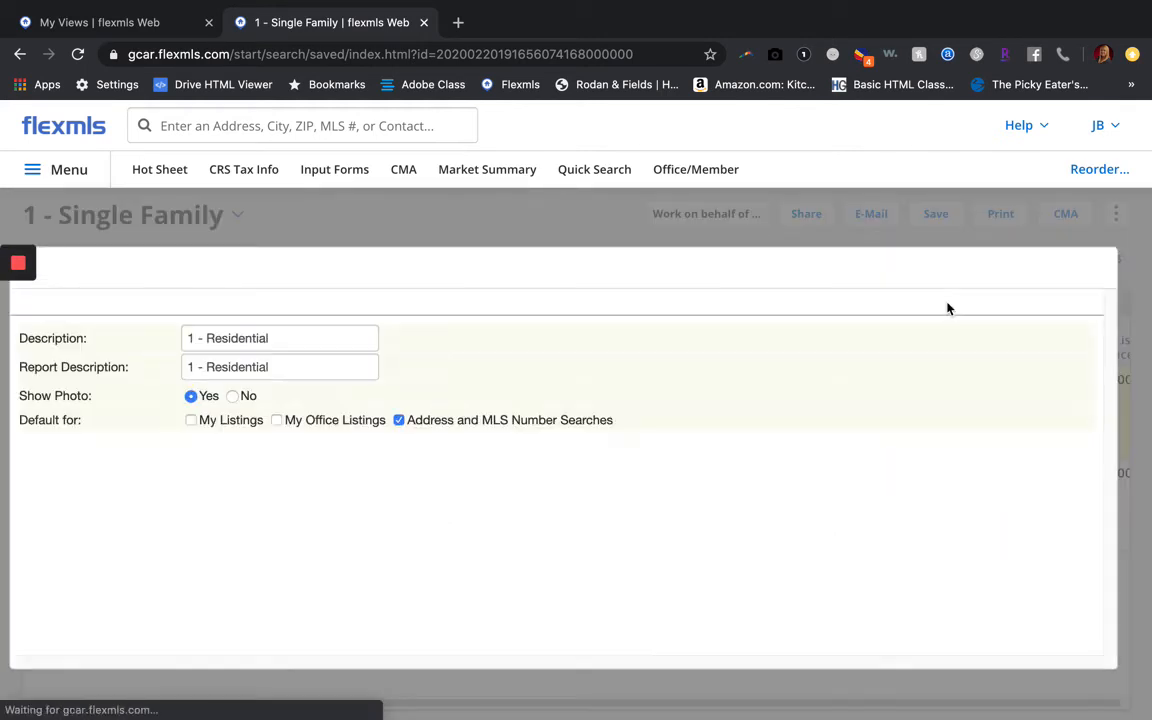
{"action": "left_click", "coordinate": [282, 339]}
{"action": "left_click_drag", "start_coordinate": [282, 339], "coordinate": [166, 343]}
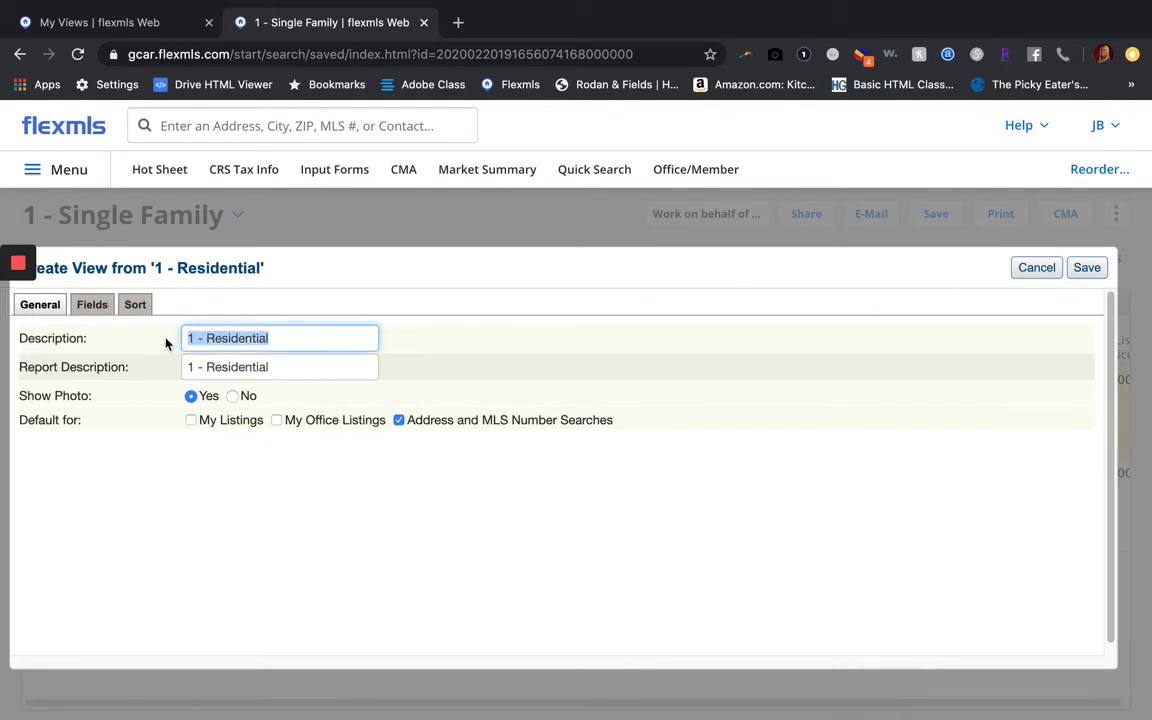
{"action": "type", "text": "Class View 43020"}
{"action": "left_click_drag", "start_coordinate": [303, 339], "coordinate": [152, 347]}
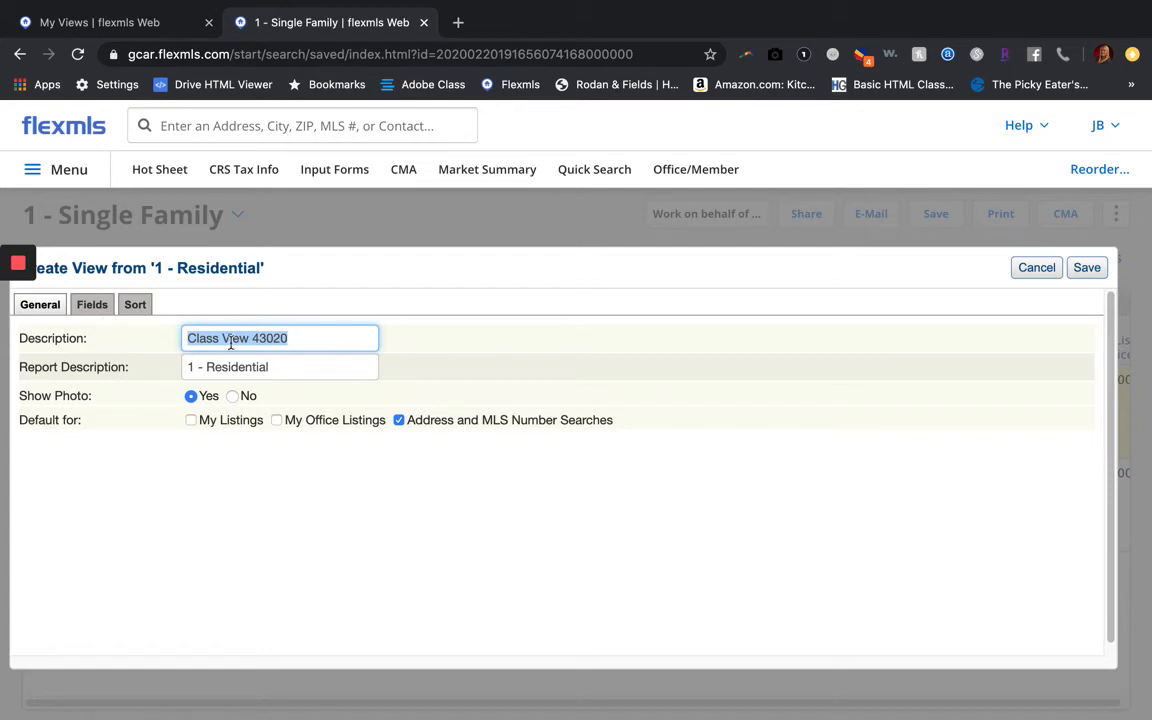
Remove the Open House, Listing Office, Listing Member and Current Price columns from the view
{"action": "left_click", "coordinate": [104, 312]}
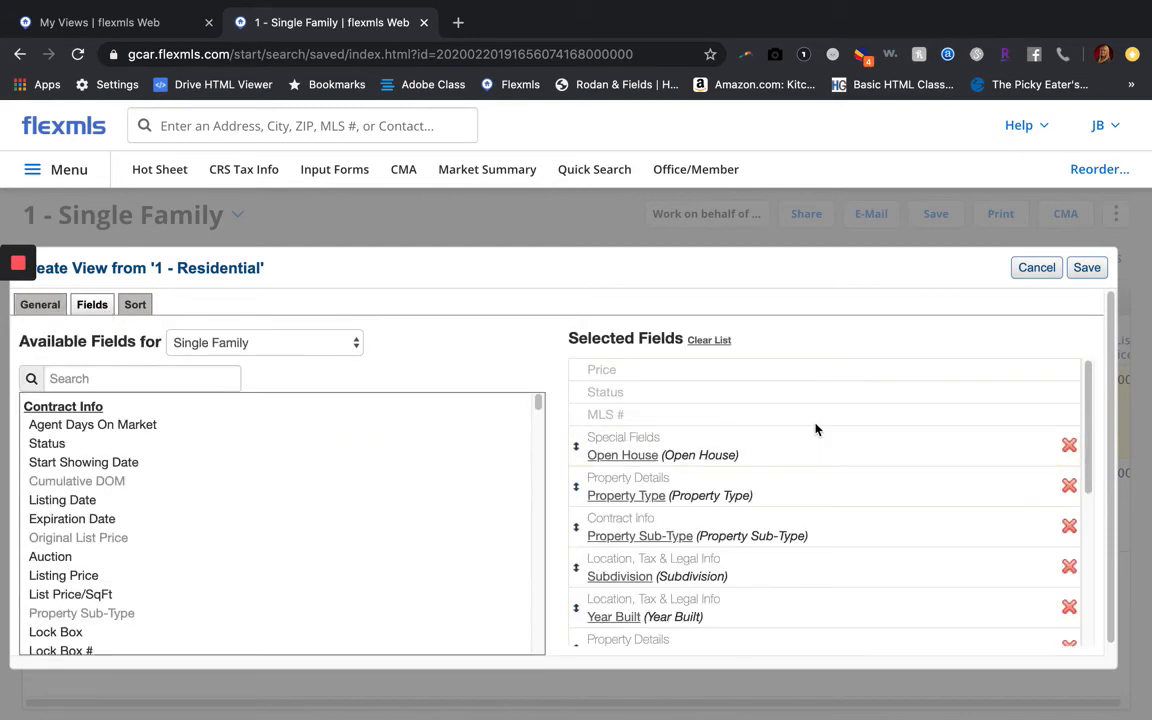
{"action": "mouse_move", "coordinate": [722, 555]}
{"action": "scroll", "coordinate": [722, 555], "scroll_direction": "down", "scroll_amount": 2}
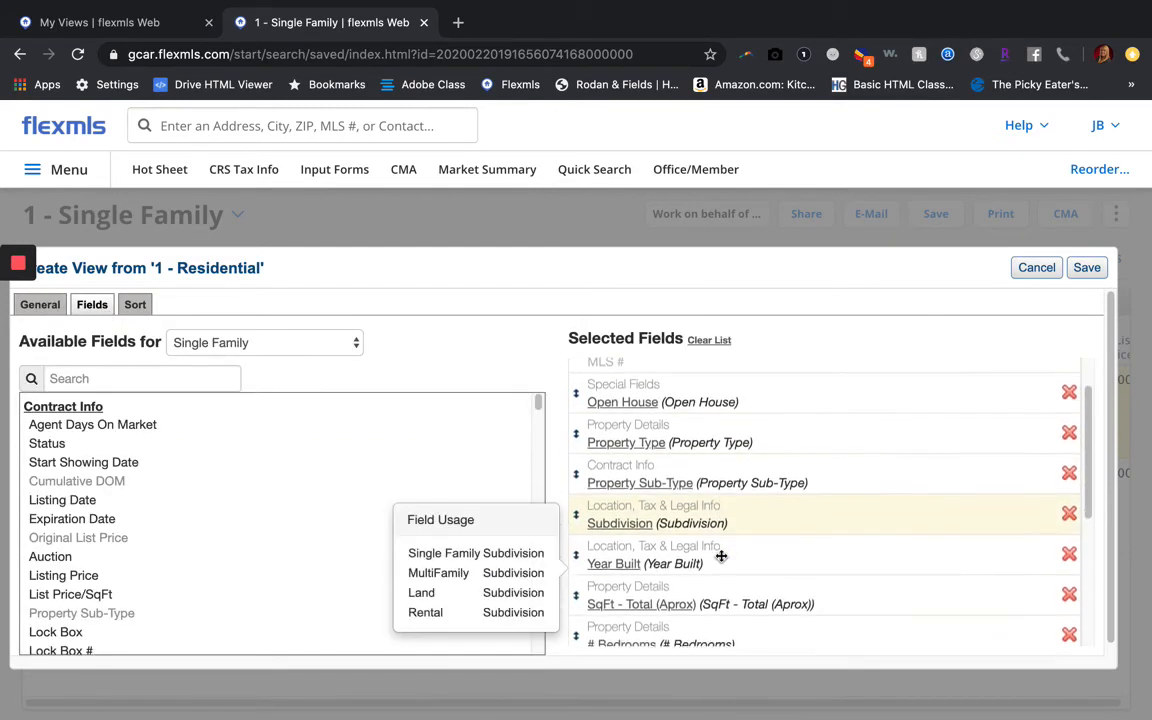
{"action": "scroll", "coordinate": [721, 556], "scroll_direction": "up", "scroll_amount": 2}
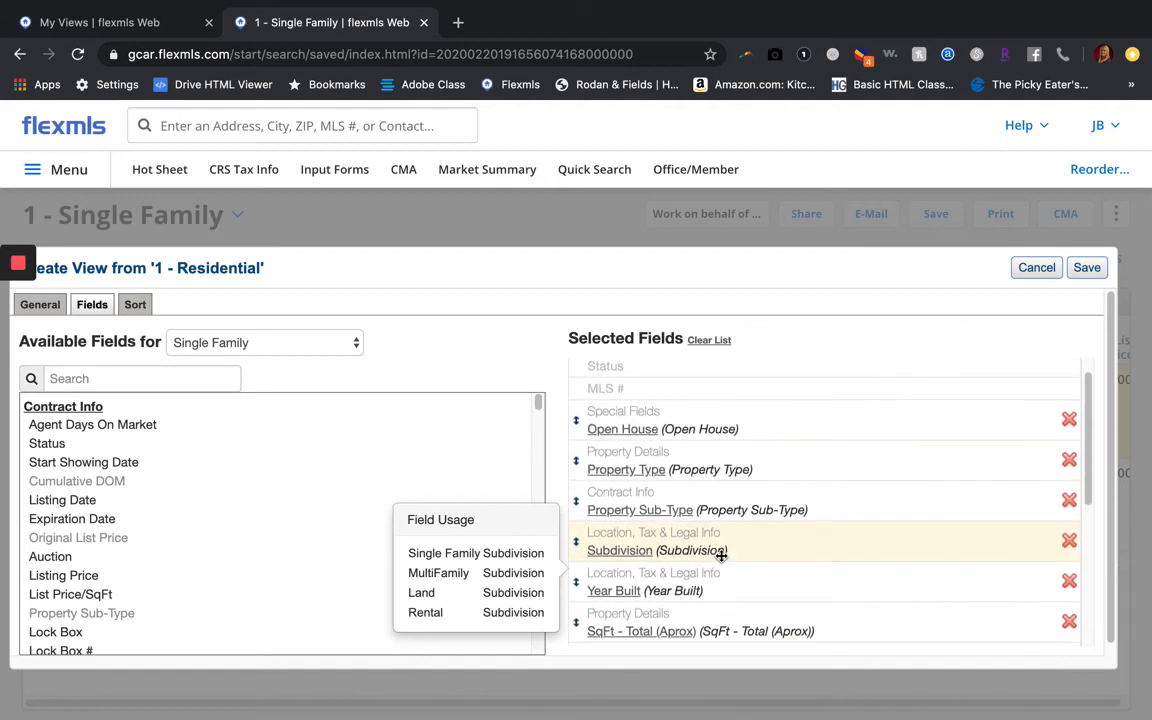
{"action": "scroll", "coordinate": [722, 555], "scroll_direction": "up", "scroll_amount": 1}
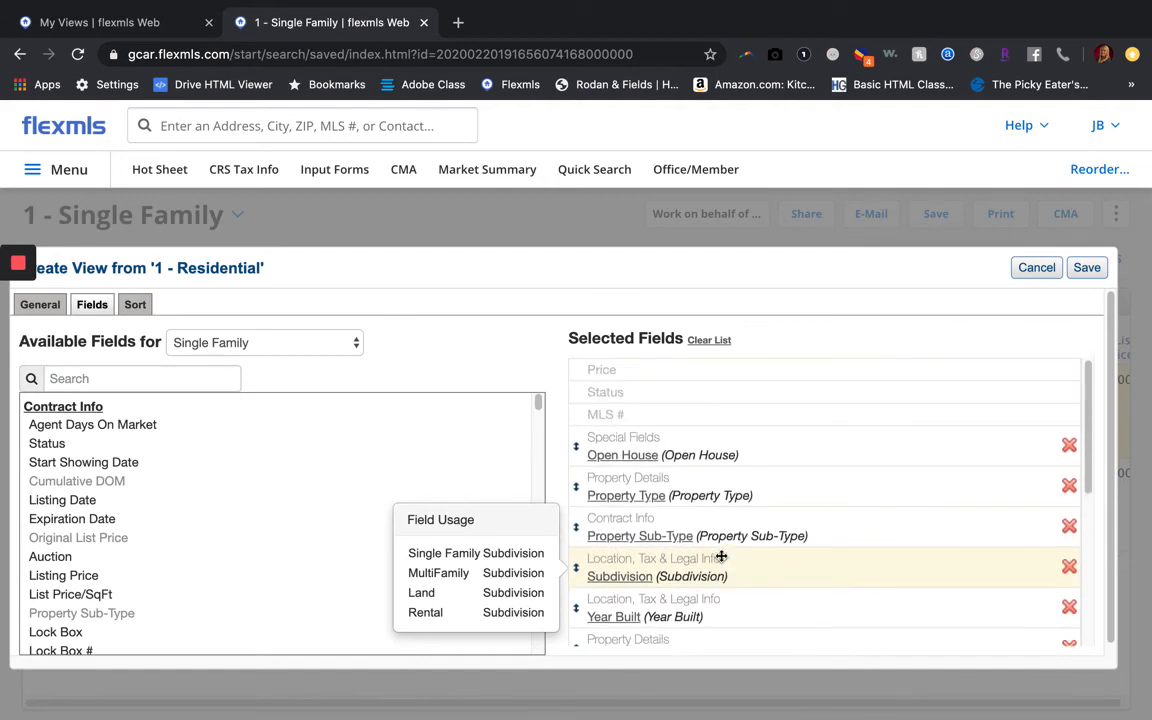
{"action": "left_click", "coordinate": [1068, 445]}
{"action": "scroll", "coordinate": [807, 530], "scroll_direction": "down", "scroll_amount": 5}
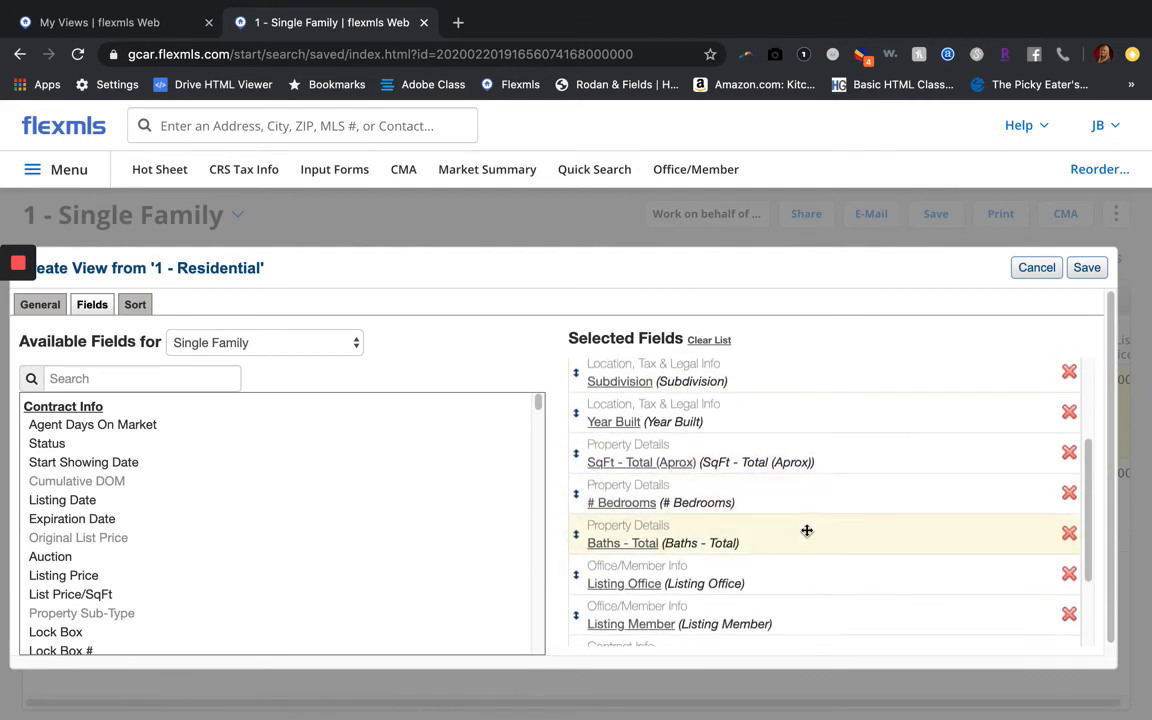
{"action": "scroll", "coordinate": [807, 530], "scroll_direction": "down", "scroll_amount": 1}
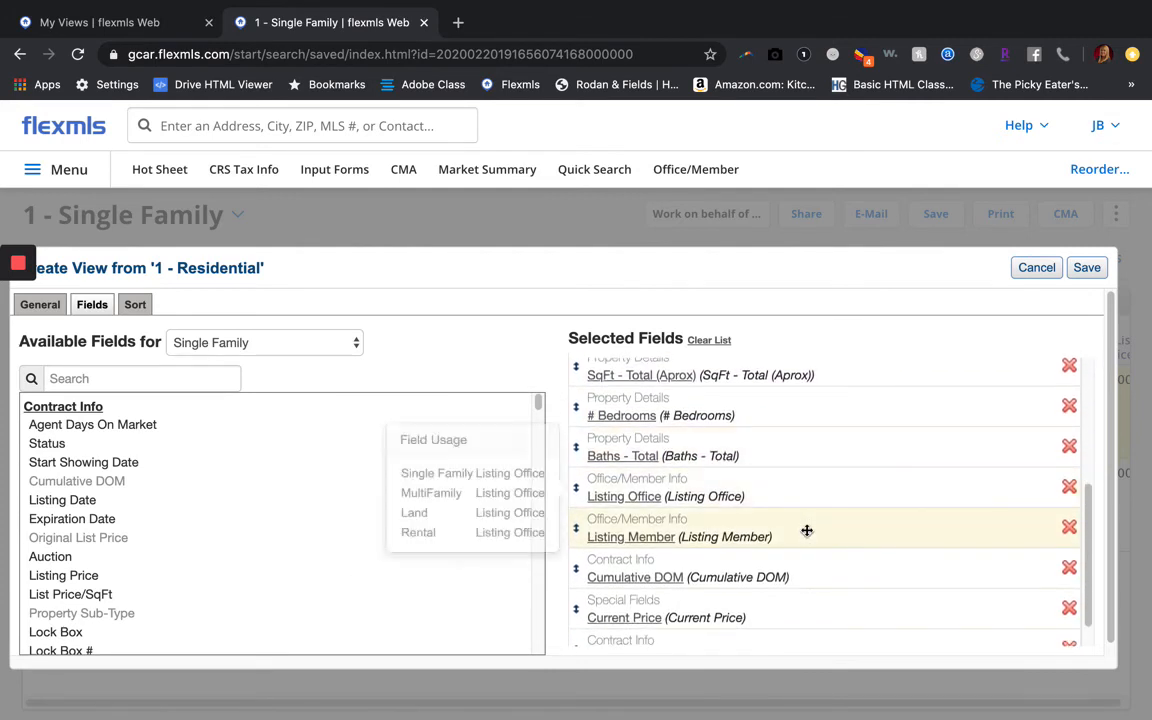
{"action": "left_click", "coordinate": [1069, 485]}
{"action": "left_click", "coordinate": [1068, 486]}
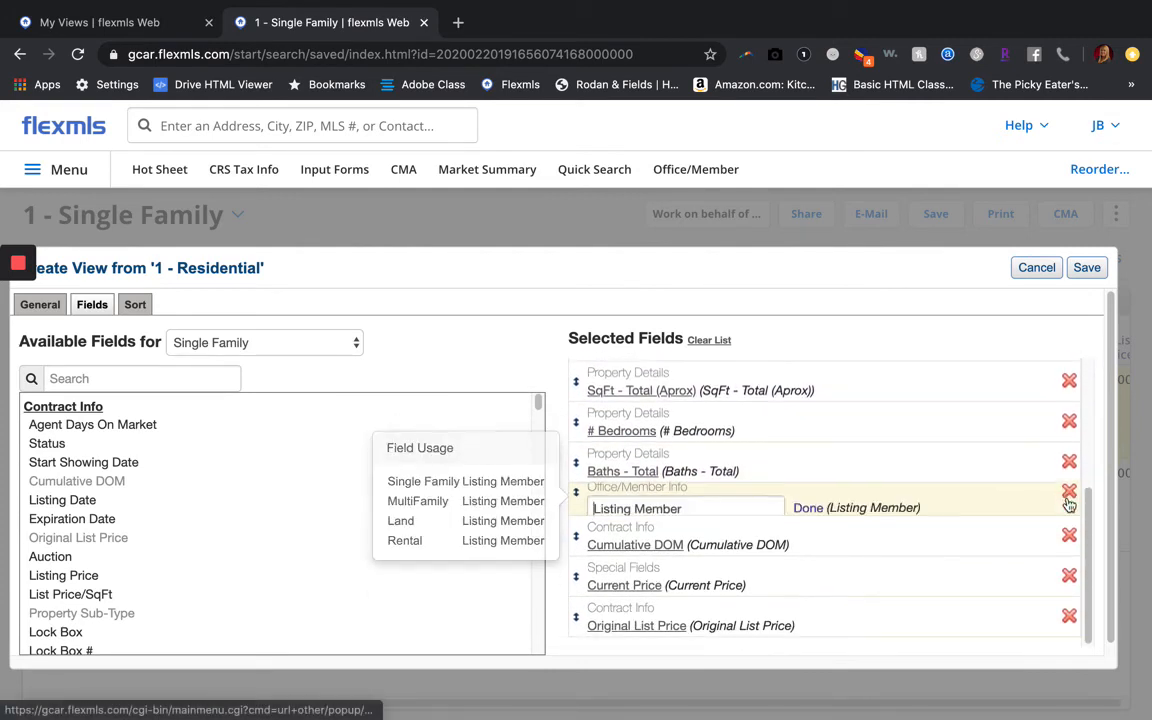
{"action": "scroll", "coordinate": [866, 541], "scroll_direction": "down", "scroll_amount": 1}
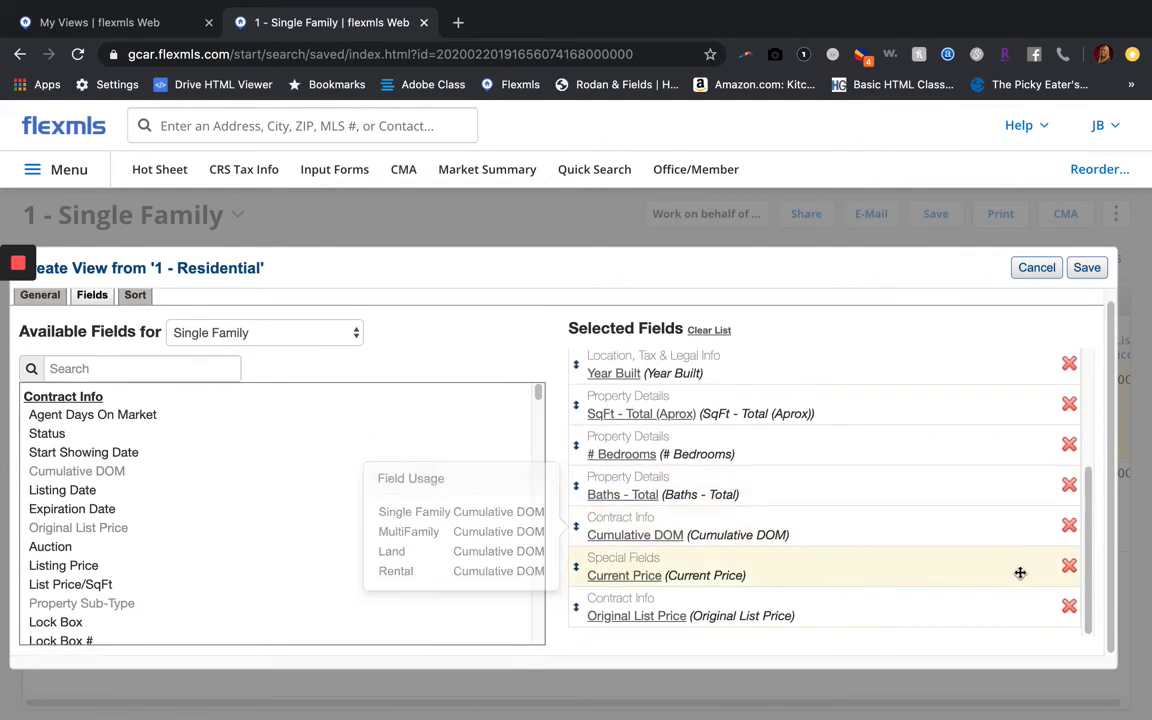
{"action": "left_click", "coordinate": [1069, 567]}
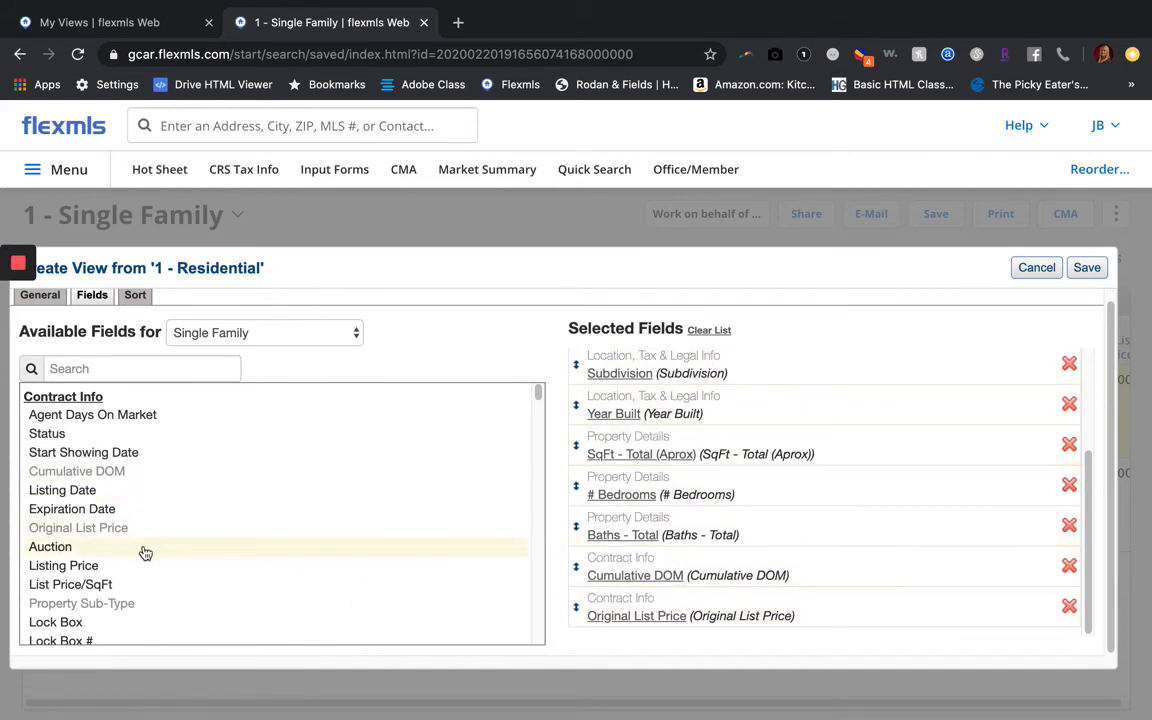
Add Baths - Full and Baths - 1/2, placing Baths - Full above Baths - Total
{"action": "left_click", "coordinate": [129, 372]}
{"action": "type", "text": "b"}
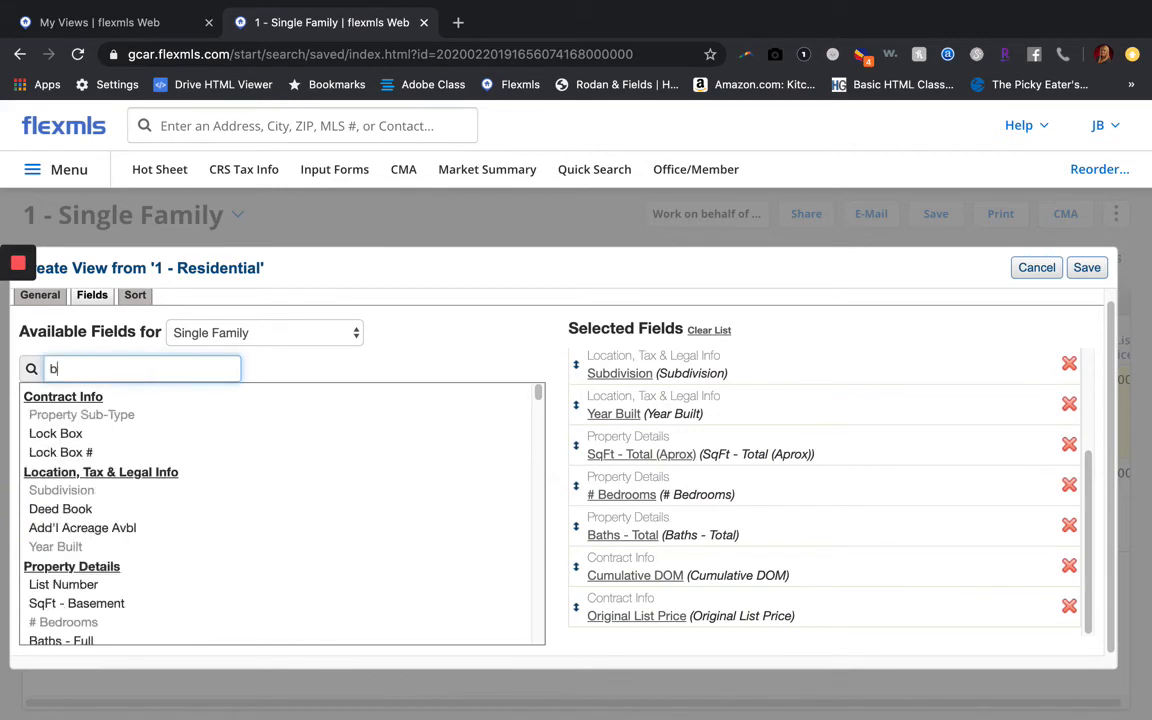
{"action": "type", "text": "ed"}
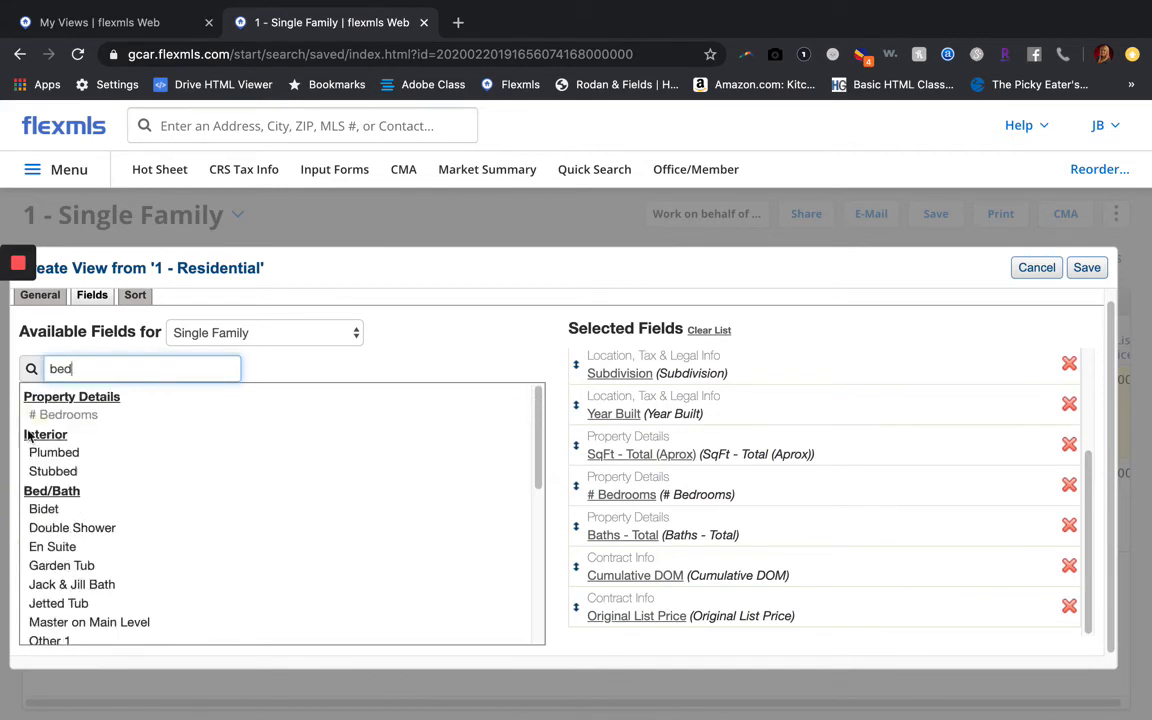
{"action": "key", "text": "BackSpace"}
{"action": "key", "text": "BackSpace"}
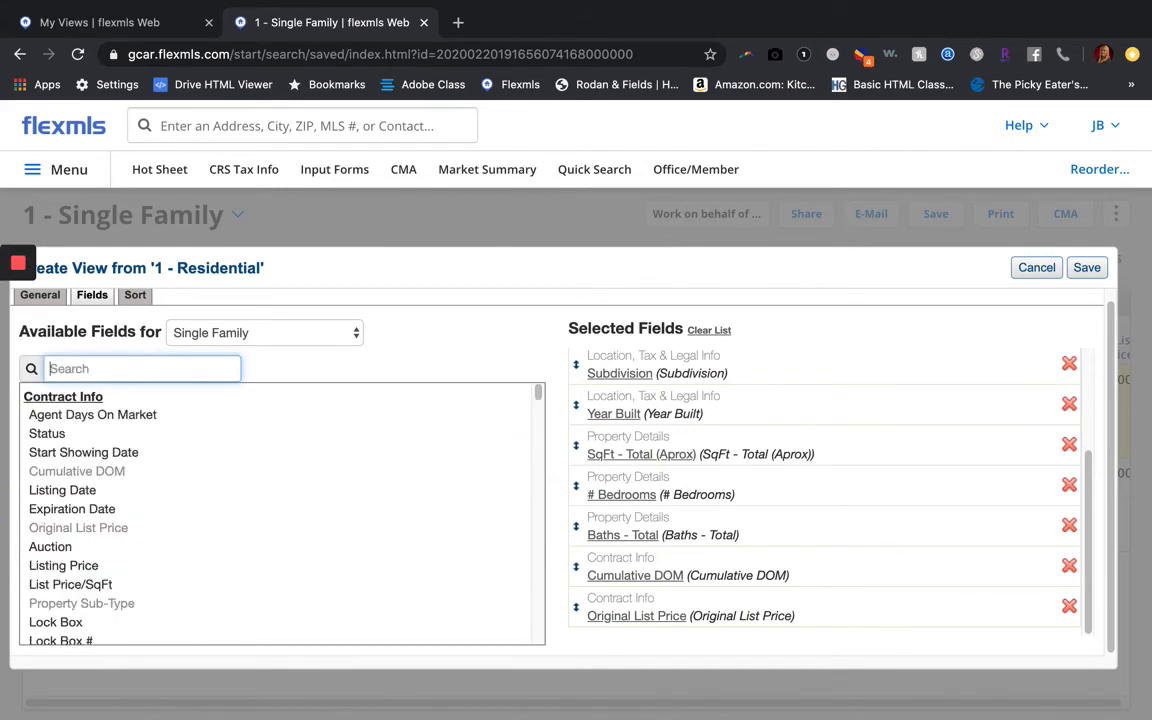
{"action": "type", "text": "bath"}
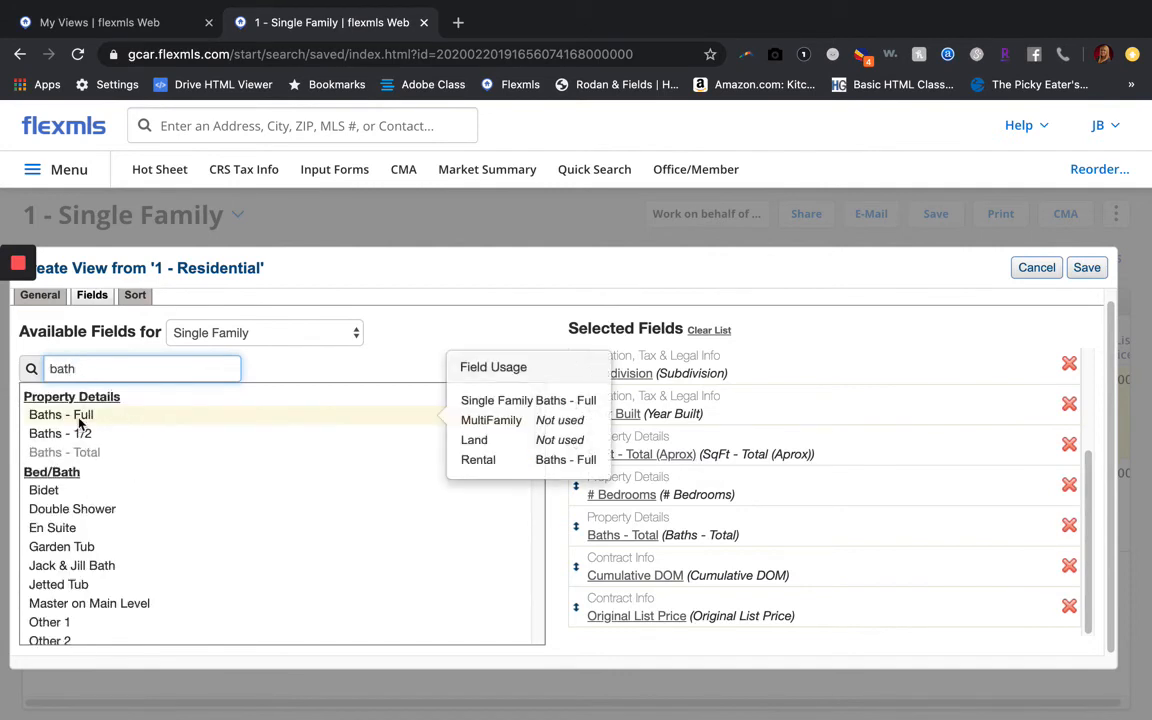
{"action": "left_click", "coordinate": [81, 417]}
{"action": "left_click", "coordinate": [82, 434]}
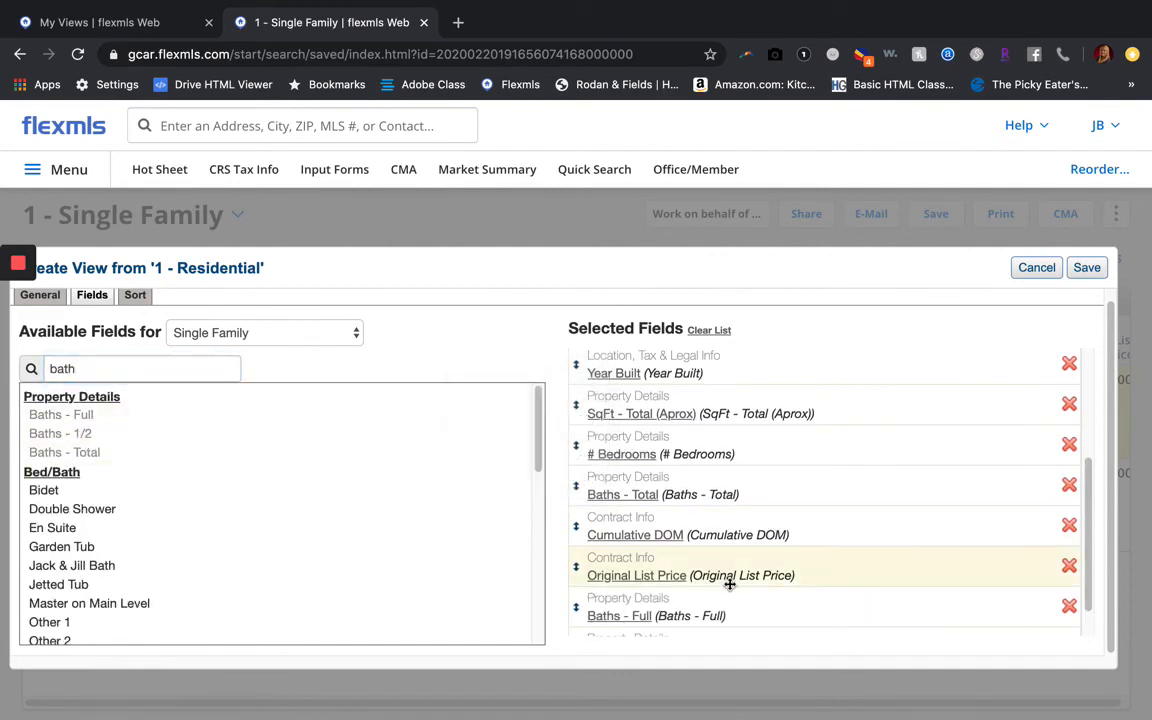
{"action": "left_click_drag", "start_coordinate": [717, 609], "coordinate": [715, 473]}
{"action": "scroll", "coordinate": [755, 527], "scroll_direction": "down", "scroll_amount": 1}
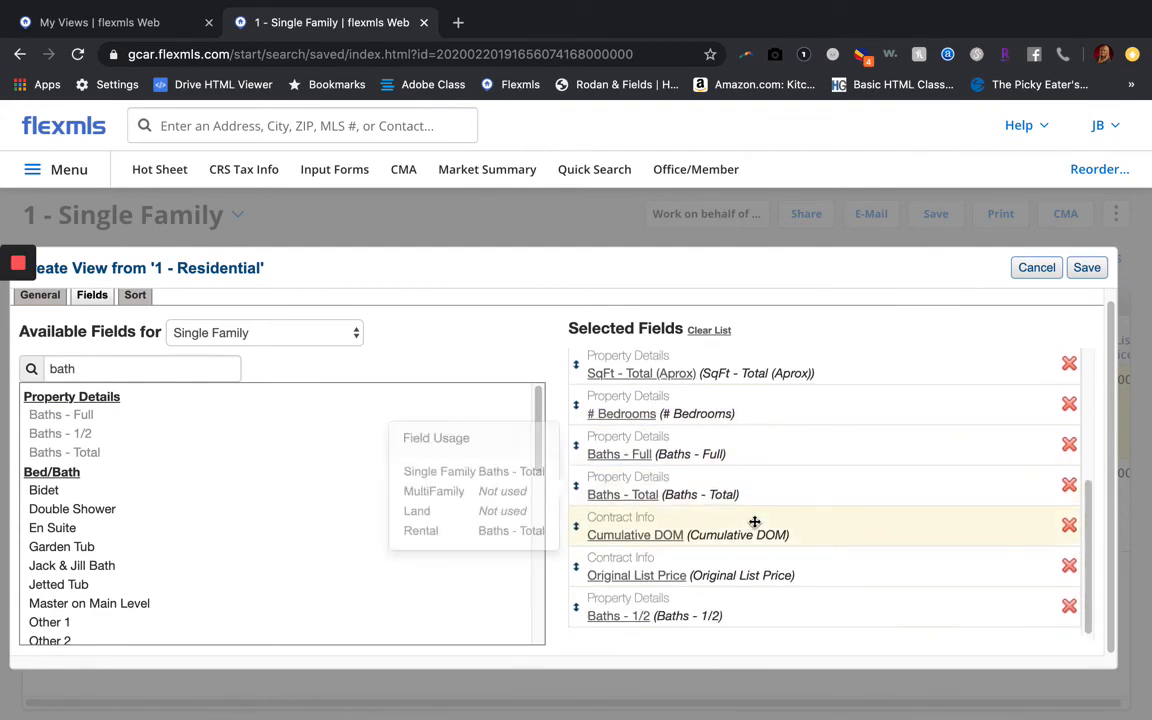
{"action": "left_click_drag", "start_coordinate": [746, 612], "coordinate": [666, 492]}
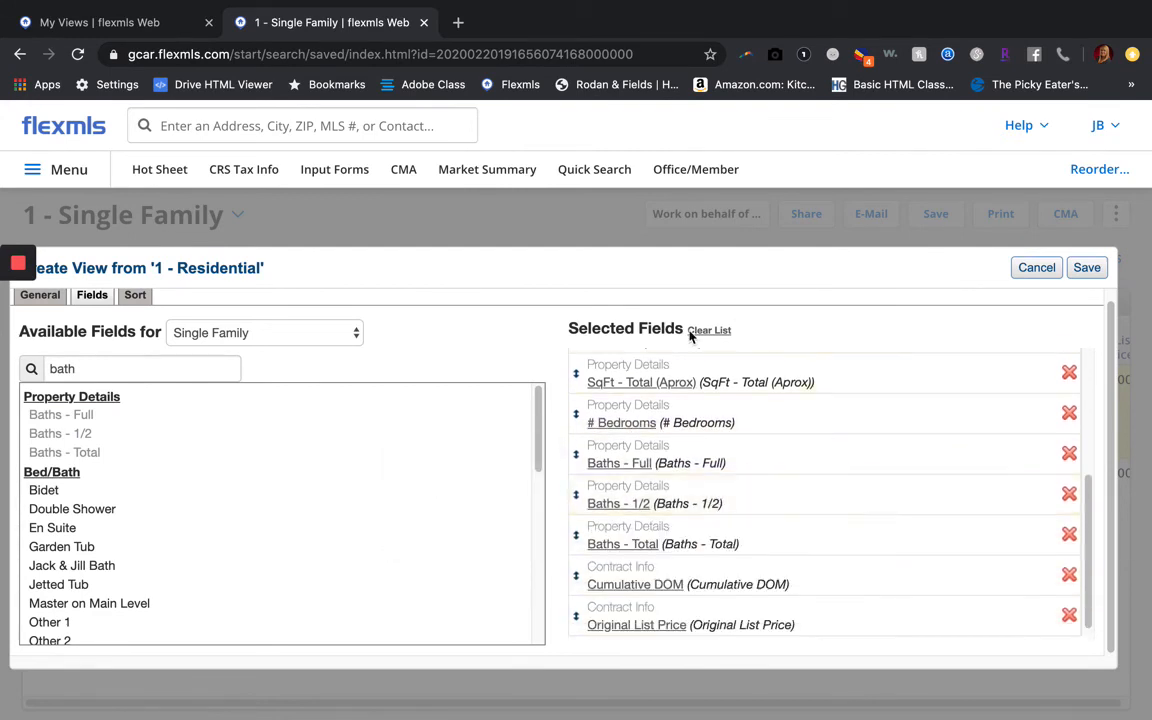
Search the available fields for year, age and acreage entries
{"action": "left_click", "coordinate": [90, 368]}
{"action": "key", "text": "BackSpace"}
{"action": "key", "text": "BackSpace"}
{"action": "key", "text": "BackSpace"}
{"action": "key", "text": "BackSpace"}
{"action": "type", "text": "year"}
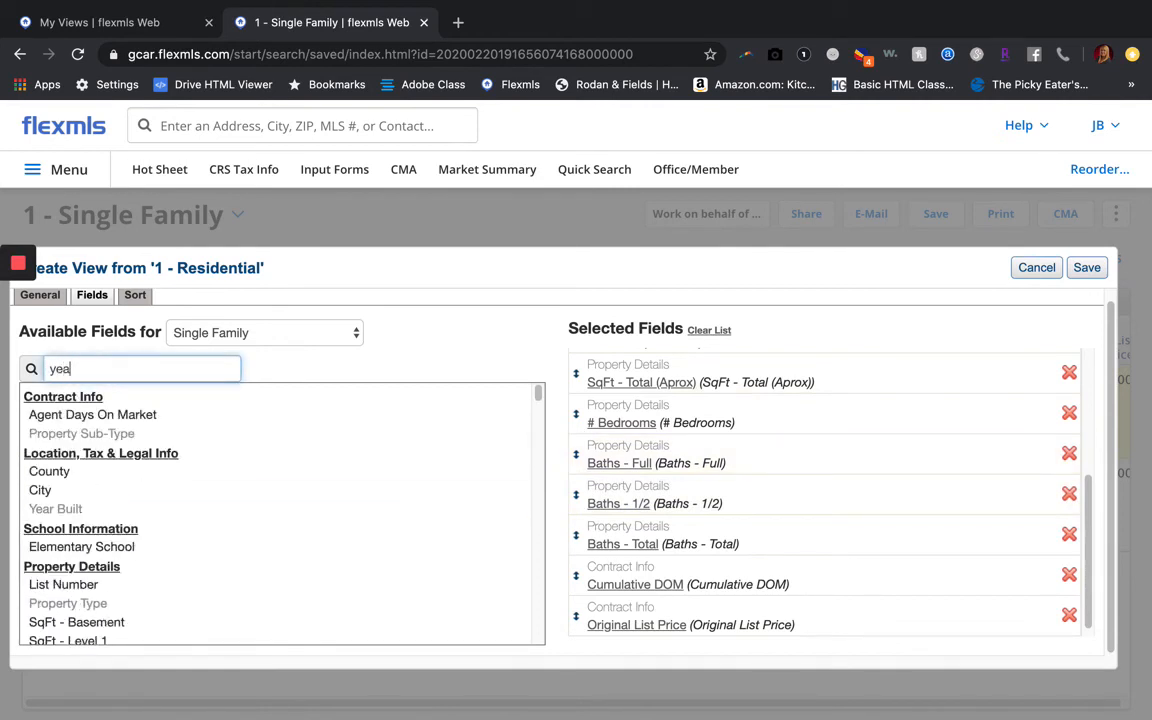
{"action": "key", "text": "BackSpace"}
{"action": "key", "text": "BackSpace"}
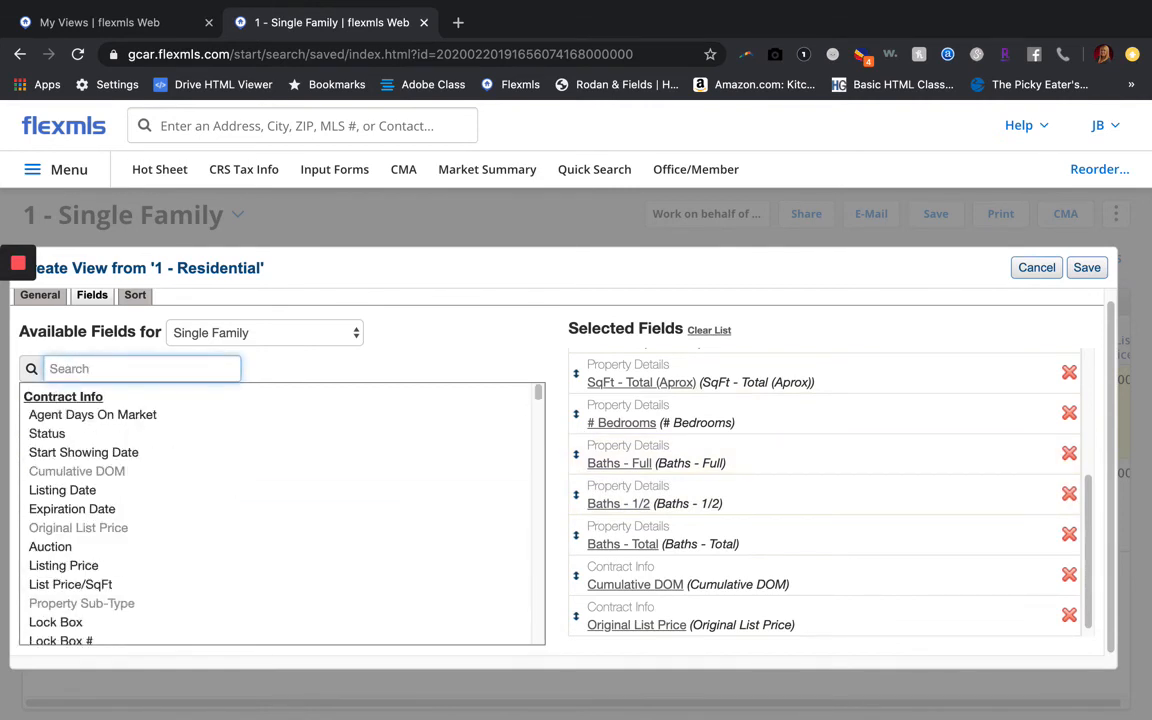
{"action": "type", "text": "age"}
{"action": "key", "text": "BackSpace"}
{"action": "key", "text": "BackSpace"}
{"action": "key", "text": "BackSpace"}
{"action": "type", "text": "acr"}
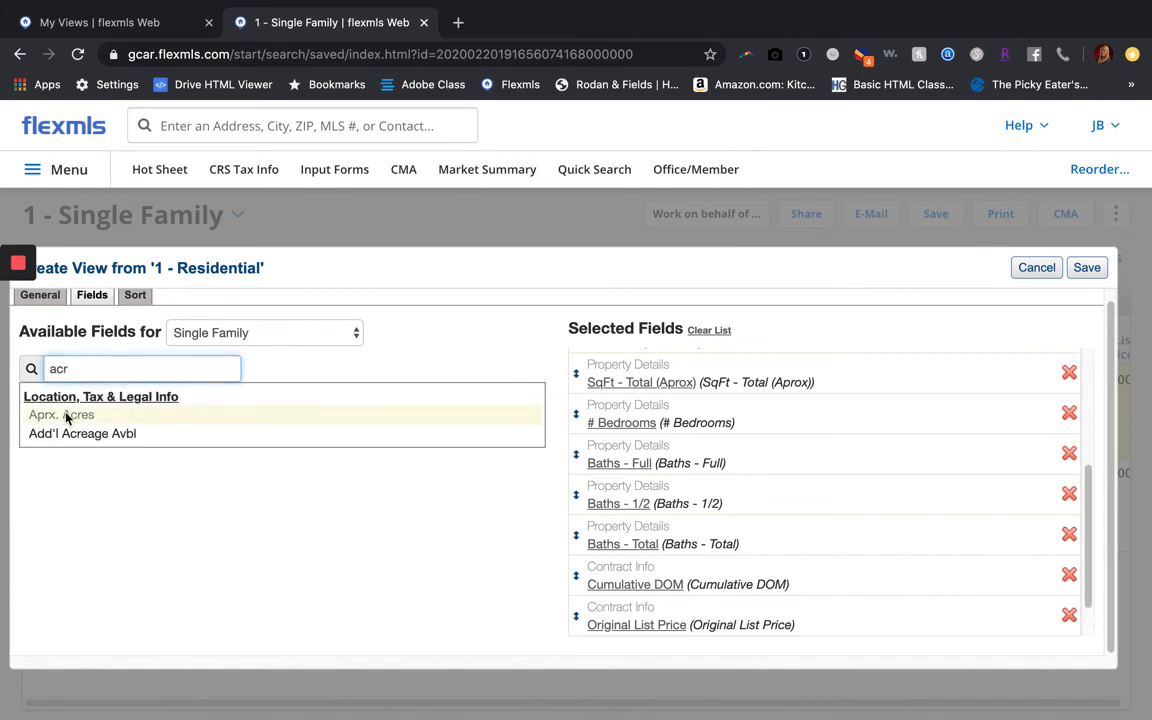
{"action": "mouse_move", "coordinate": [67, 413]}
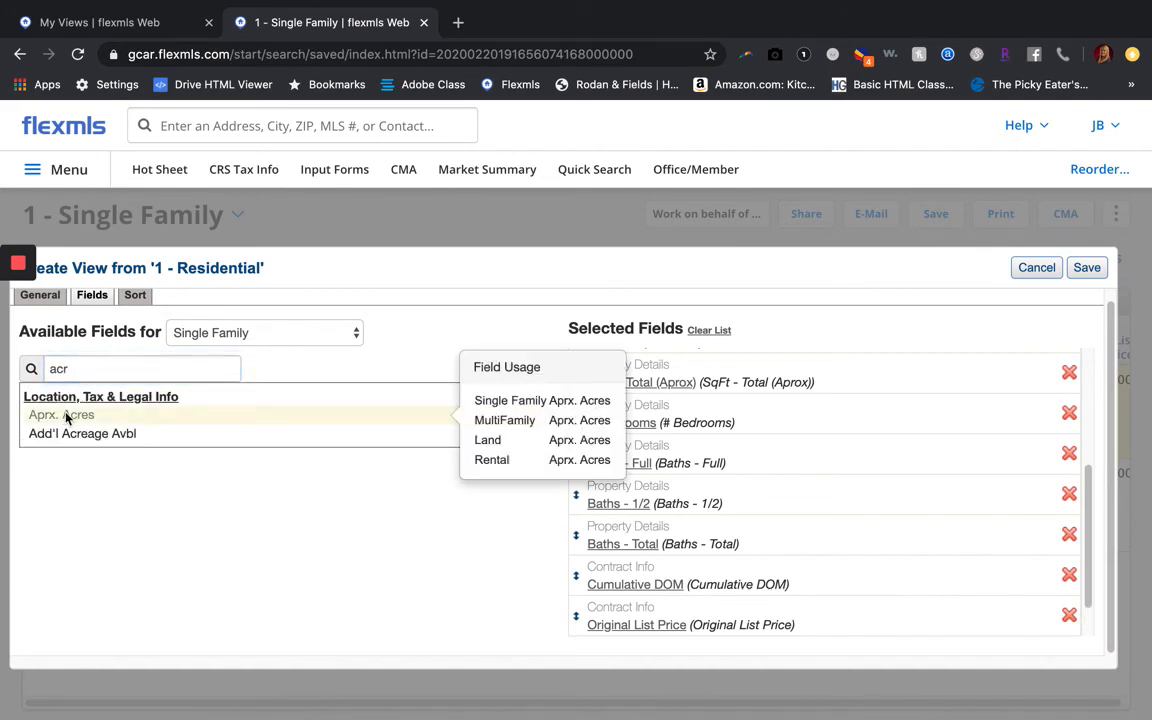
Find 'list' fields and add List Price/SqFt to the selected fields
{"action": "left_click", "coordinate": [129, 372]}
{"action": "key", "text": "BackSpace"}
{"action": "key", "text": "BackSpace"}
{"action": "key", "text": "BackSpace"}
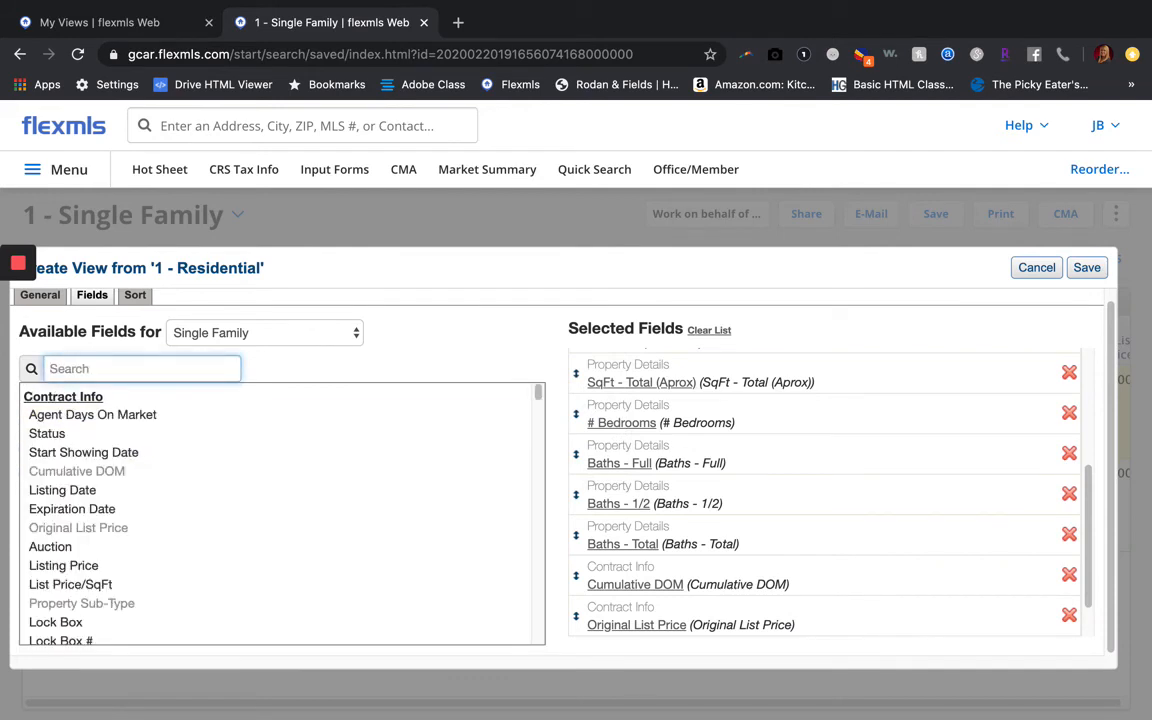
{"action": "type", "text": "l"}
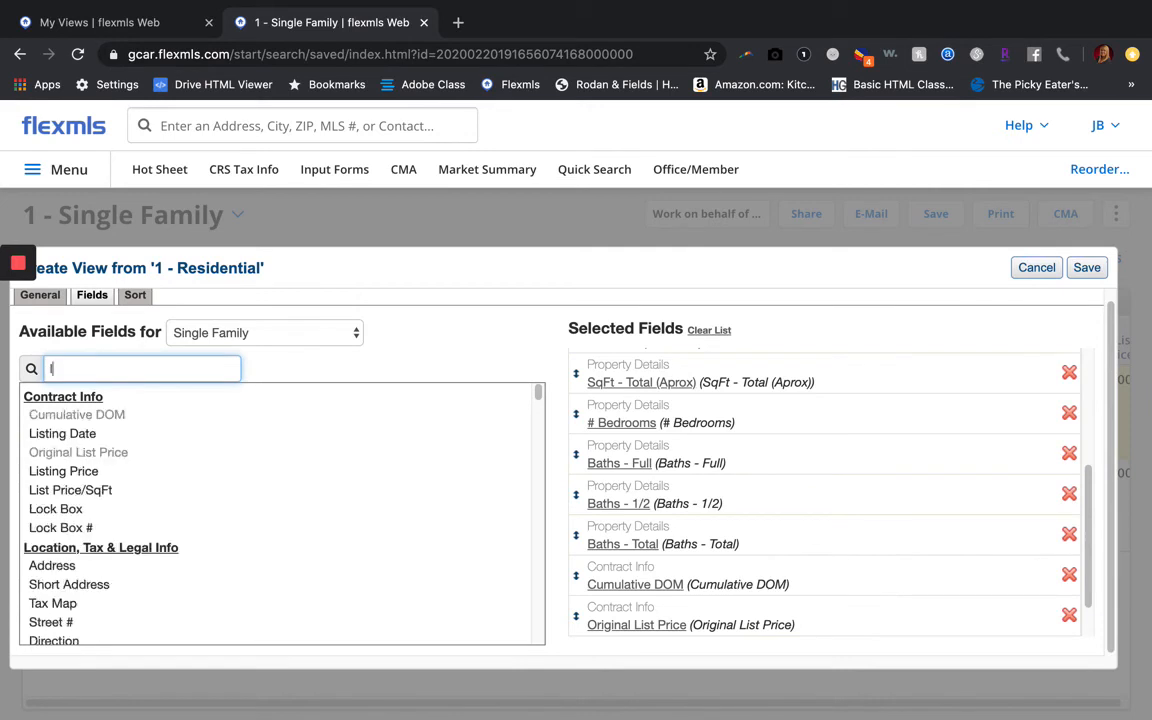
{"action": "key", "text": "BackSpace"}
{"action": "type", "text": "list"}
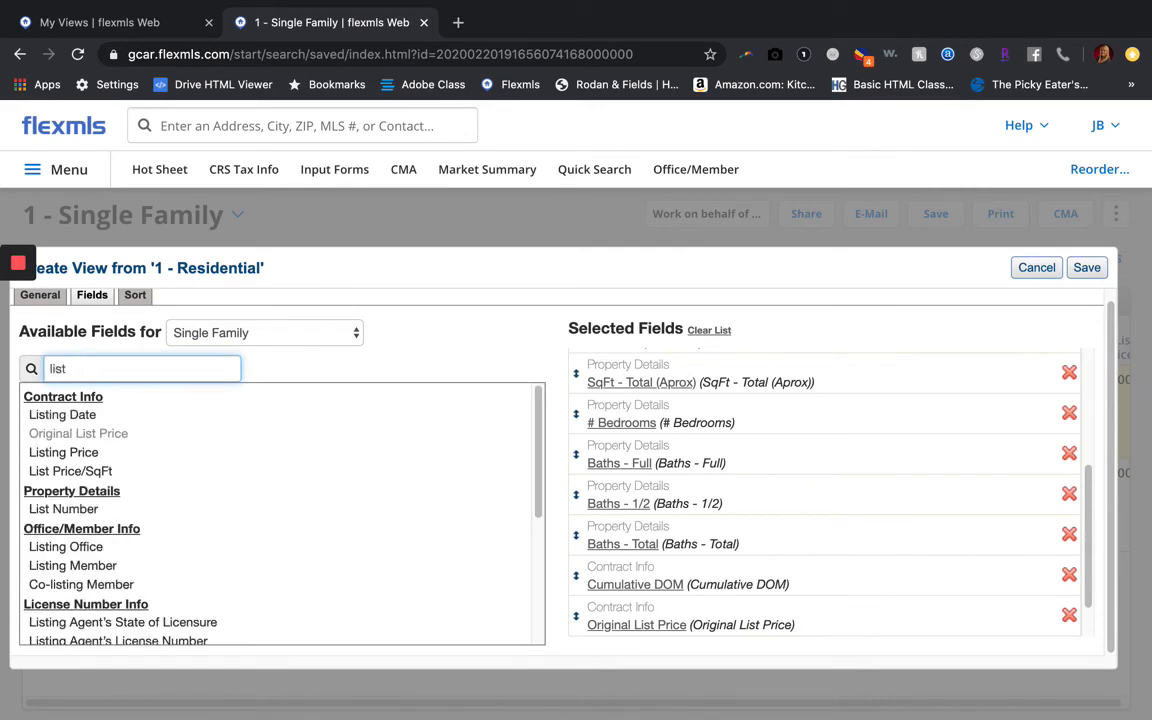
{"action": "mouse_move", "coordinate": [132, 476]}
{"action": "scroll", "coordinate": [132, 485], "scroll_direction": "down", "scroll_amount": 2}
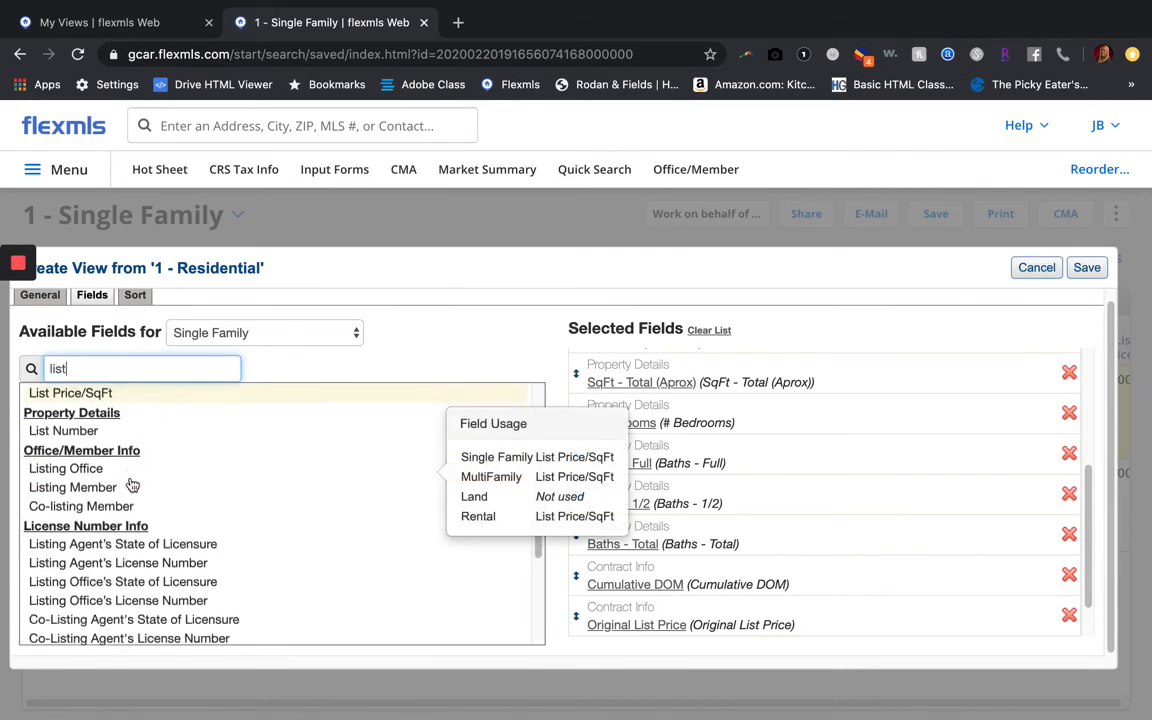
{"action": "scroll", "coordinate": [132, 485], "scroll_direction": "down", "scroll_amount": 4}
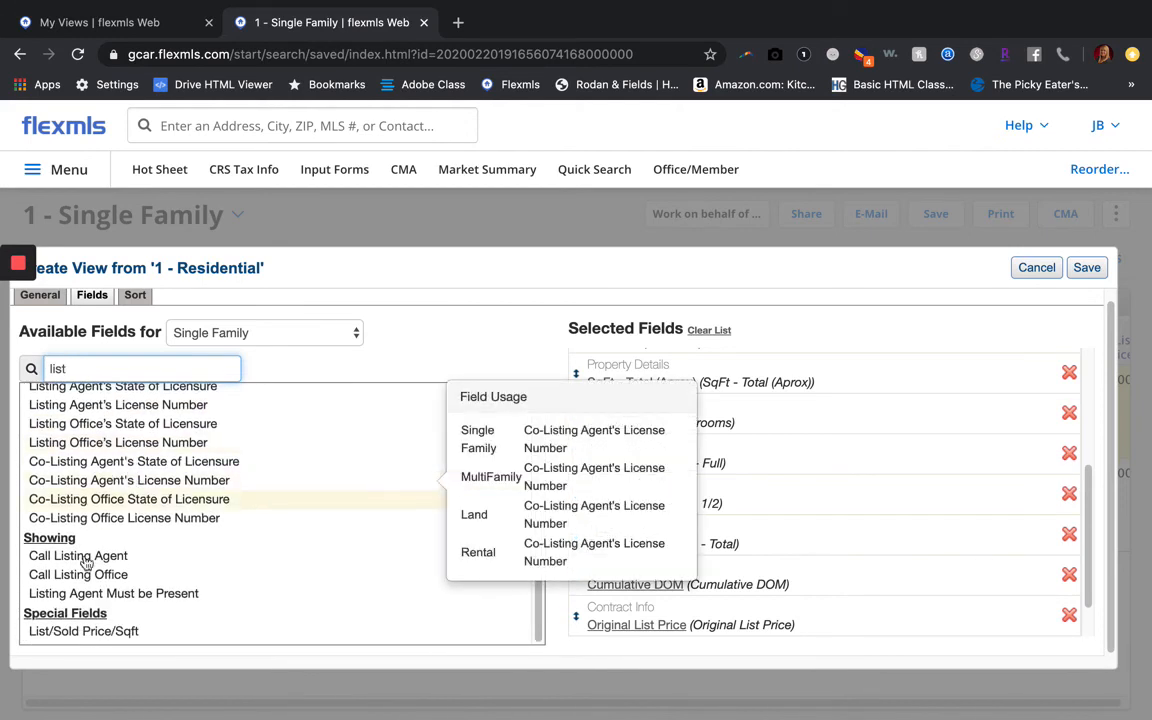
{"action": "scroll", "coordinate": [140, 504], "scroll_direction": "up", "scroll_amount": 6}
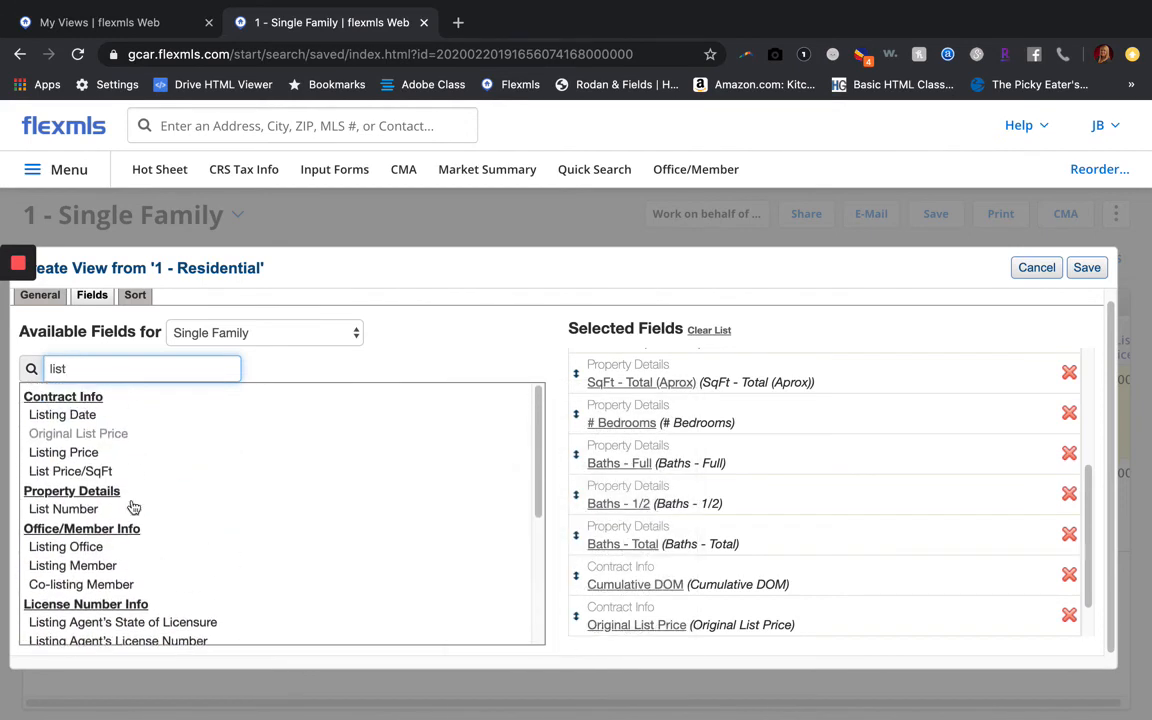
{"action": "left_click", "coordinate": [67, 473]}
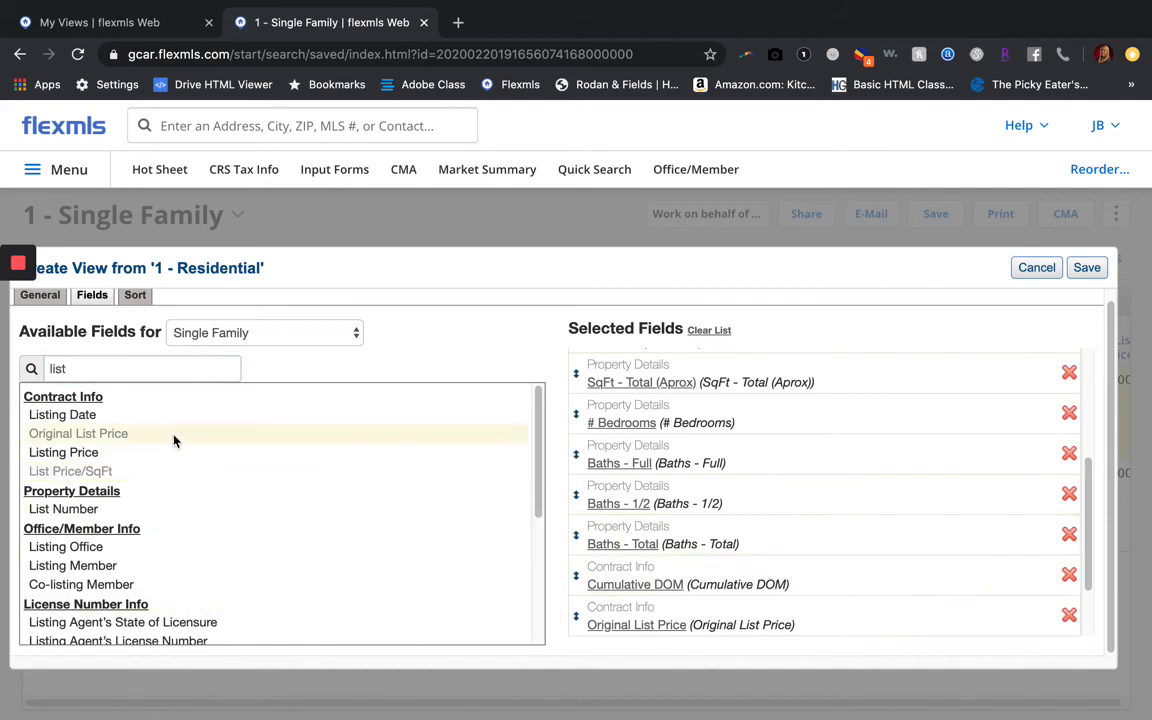
Search 'bonu' and add Bonus Room to the selected fields
{"action": "double_click", "coordinate": [57, 368]}
{"action": "key", "text": "BackSpace"}
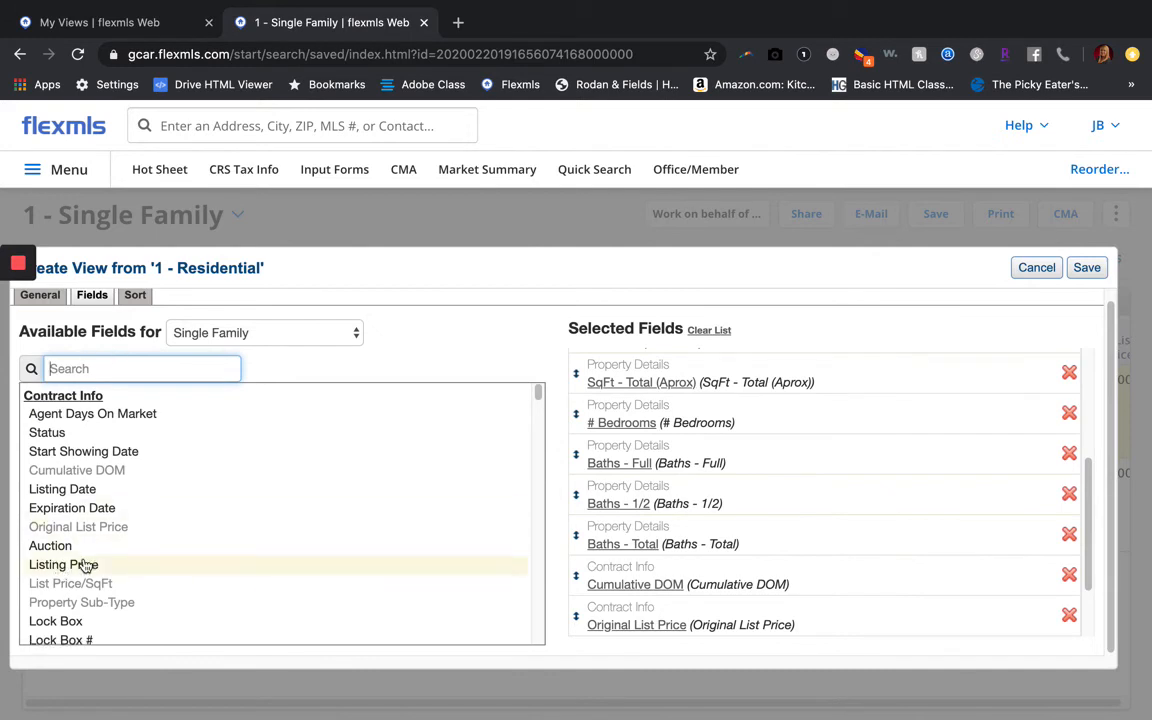
{"action": "scroll", "coordinate": [88, 565], "scroll_direction": "down", "scroll_amount": 10}
{"action": "scroll", "coordinate": [86, 565], "scroll_direction": "down", "scroll_amount": 10}
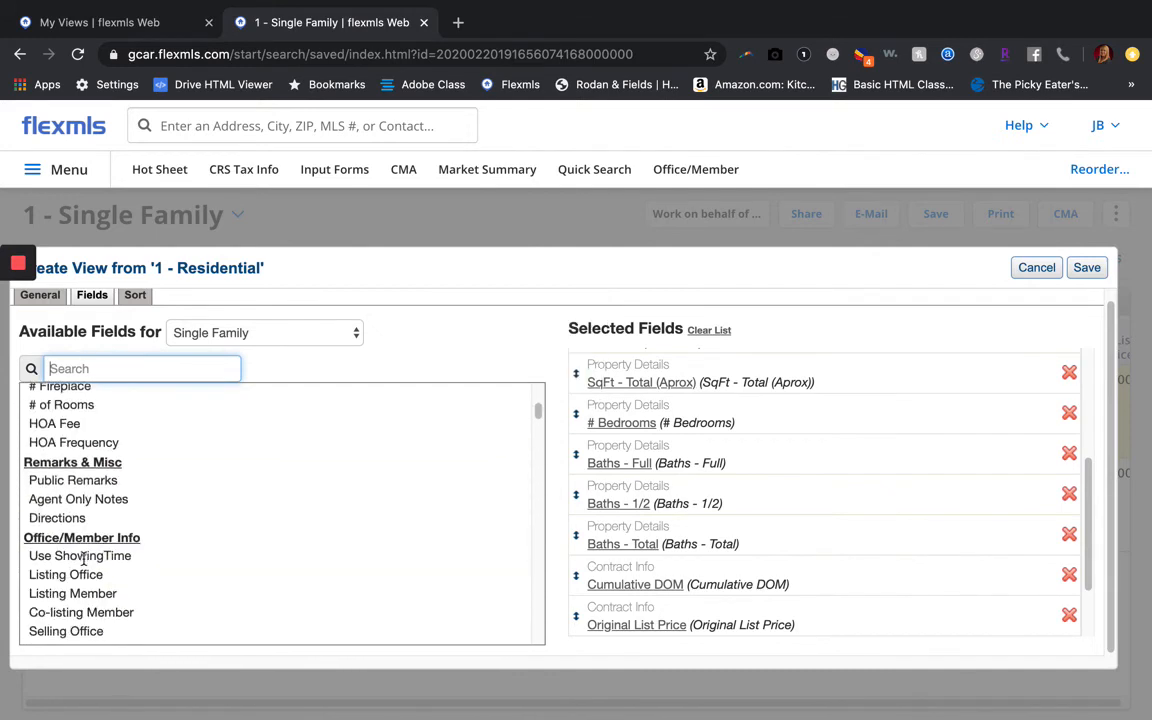
{"action": "scroll", "coordinate": [86, 565], "scroll_direction": "down", "scroll_amount": 5}
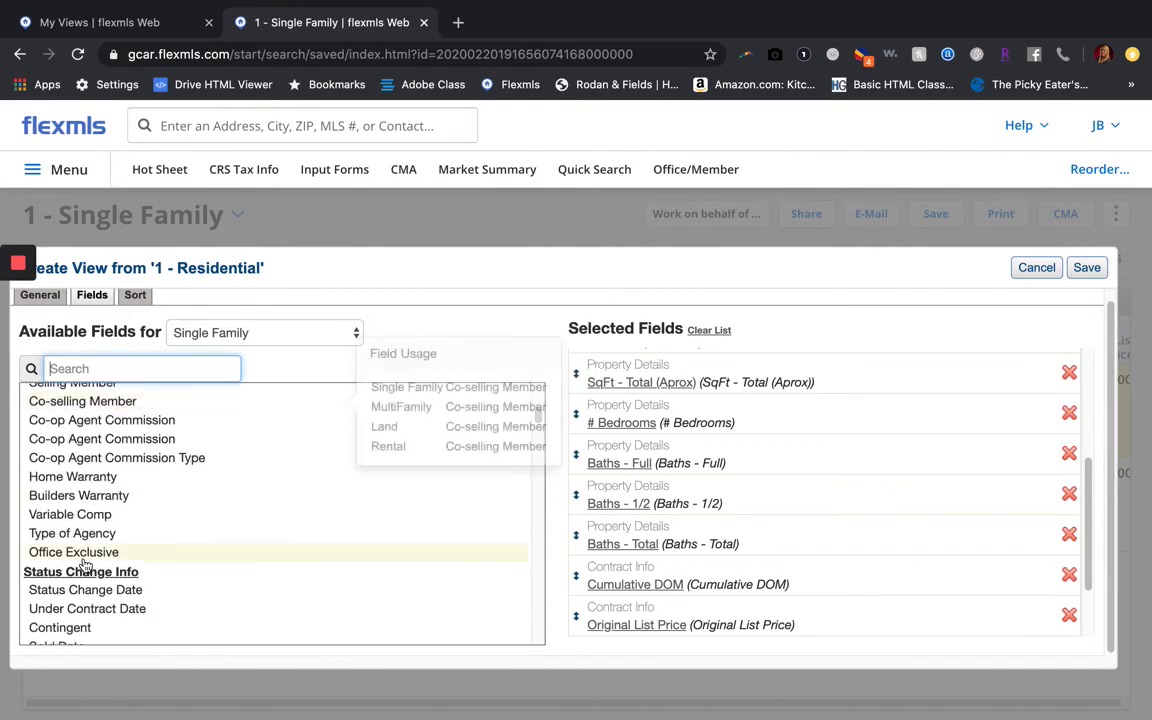
{"action": "scroll", "coordinate": [90, 560], "scroll_direction": "up", "scroll_amount": 20}
{"action": "type", "text": "bonus"}
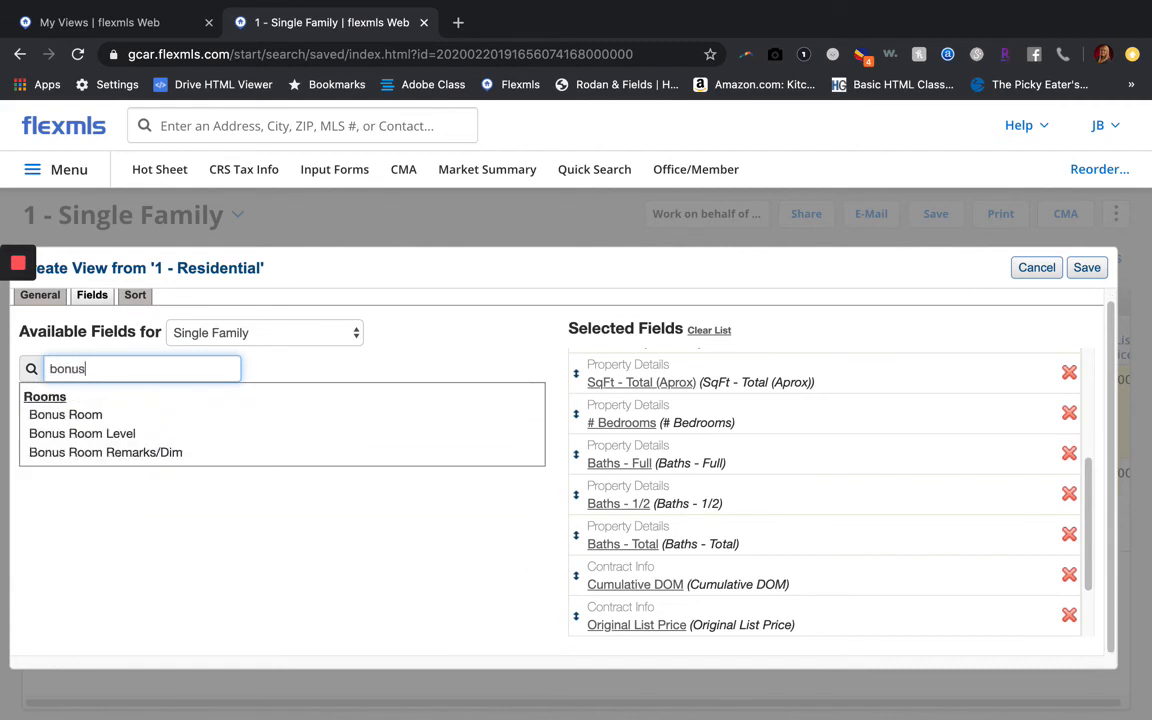
{"action": "left_click", "coordinate": [75, 418]}
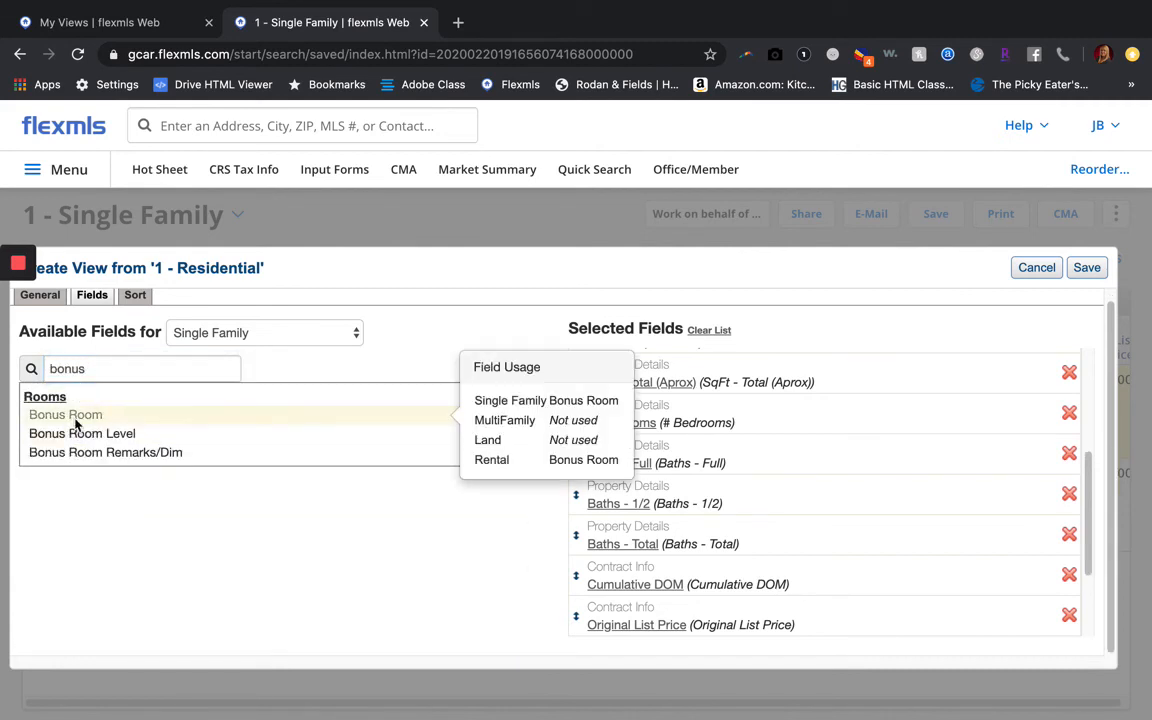
{"action": "scroll", "coordinate": [840, 495], "scroll_direction": "down", "scroll_amount": 3}
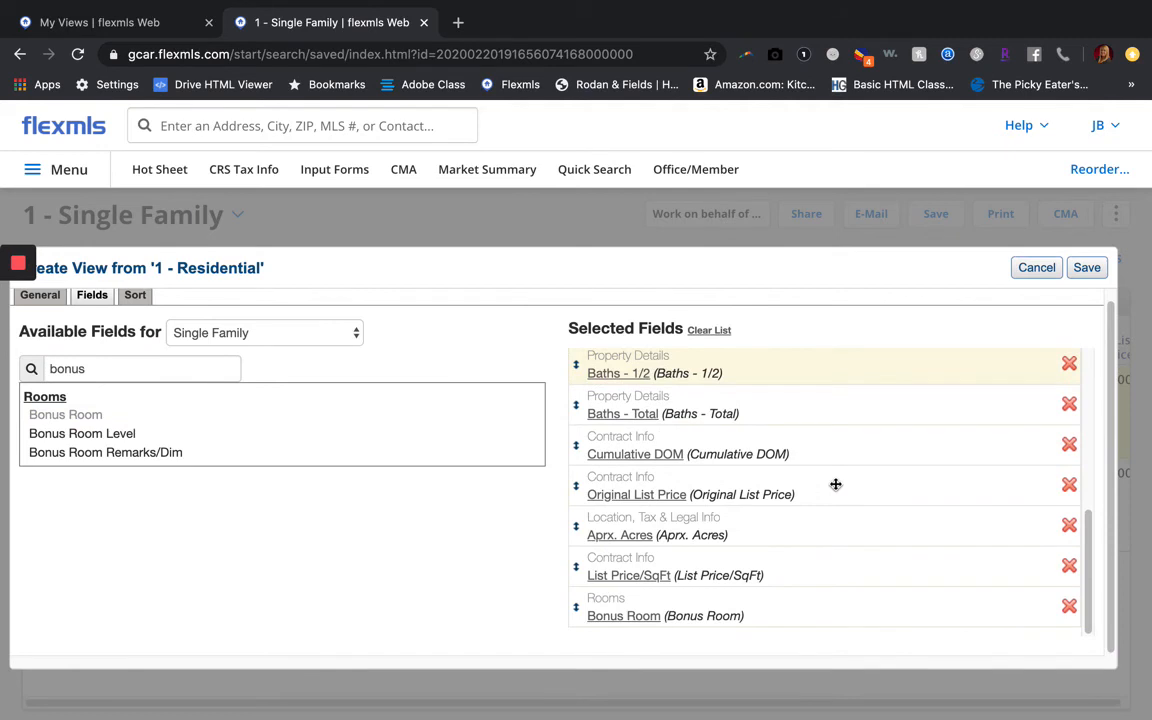
{"action": "mouse_move", "coordinate": [835, 484]}
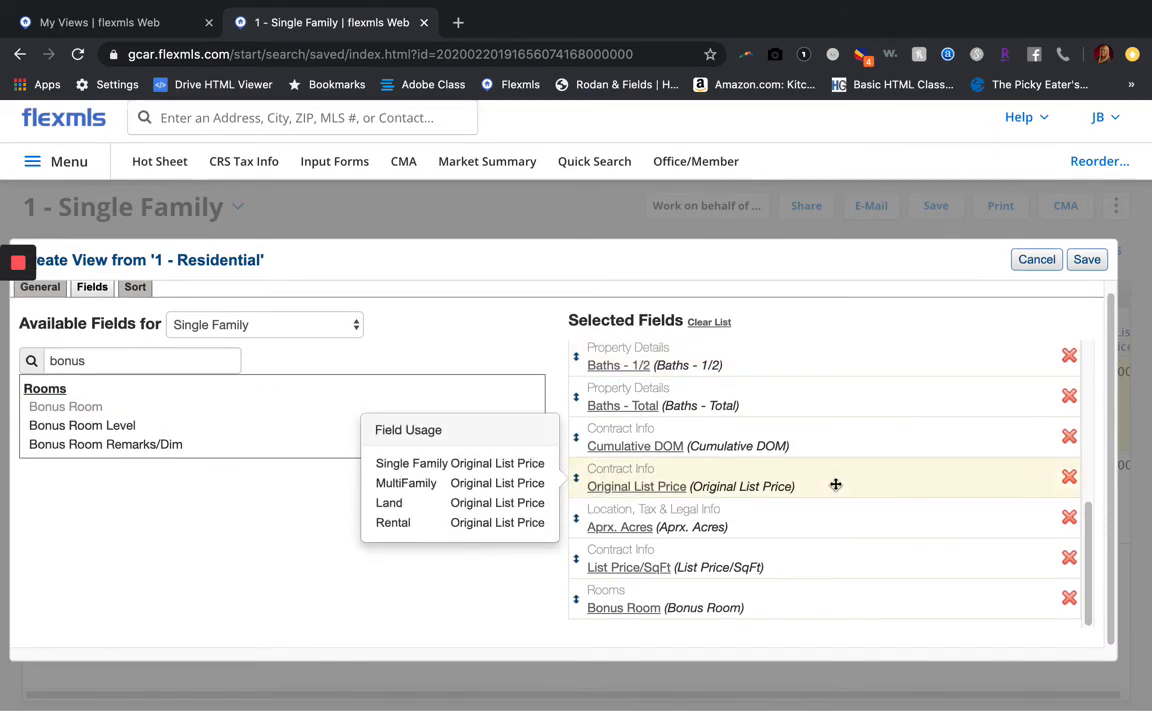
{"action": "scroll", "coordinate": [835, 484], "scroll_direction": "up", "scroll_amount": 3}
{"action": "scroll", "coordinate": [835, 484], "scroll_direction": "up", "scroll_amount": 2}
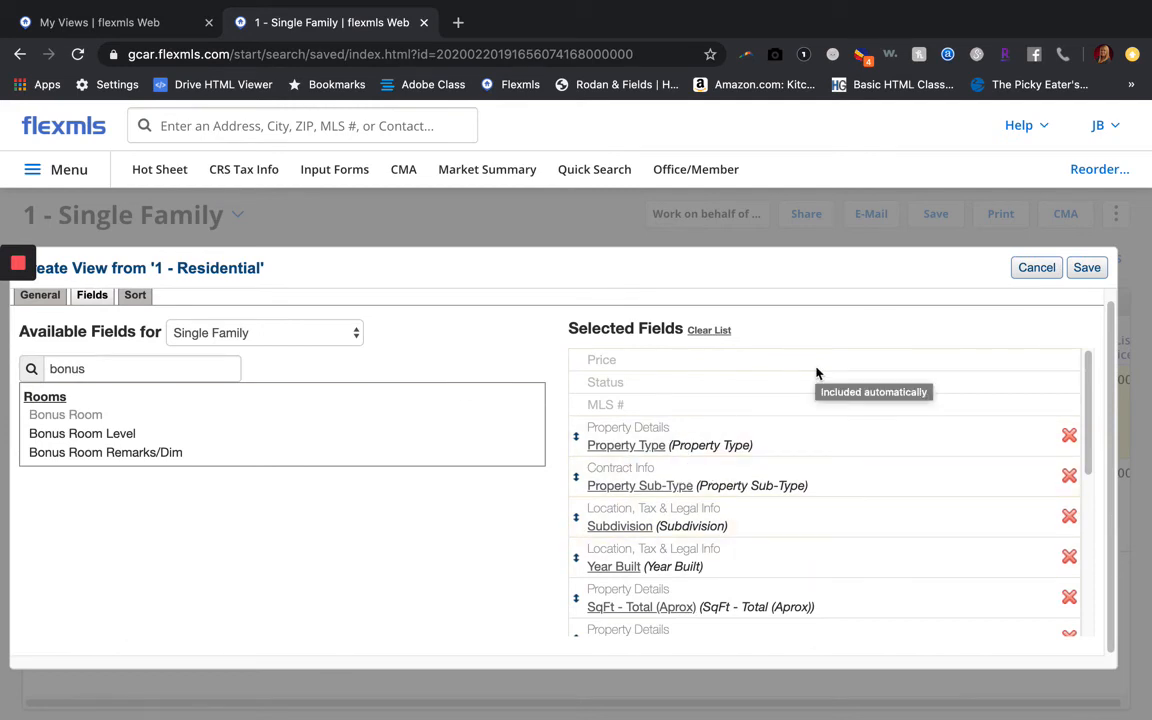
Save Class View 43020 and open the detail report for the $499,900 listing
{"action": "left_click", "coordinate": [1087, 268]}
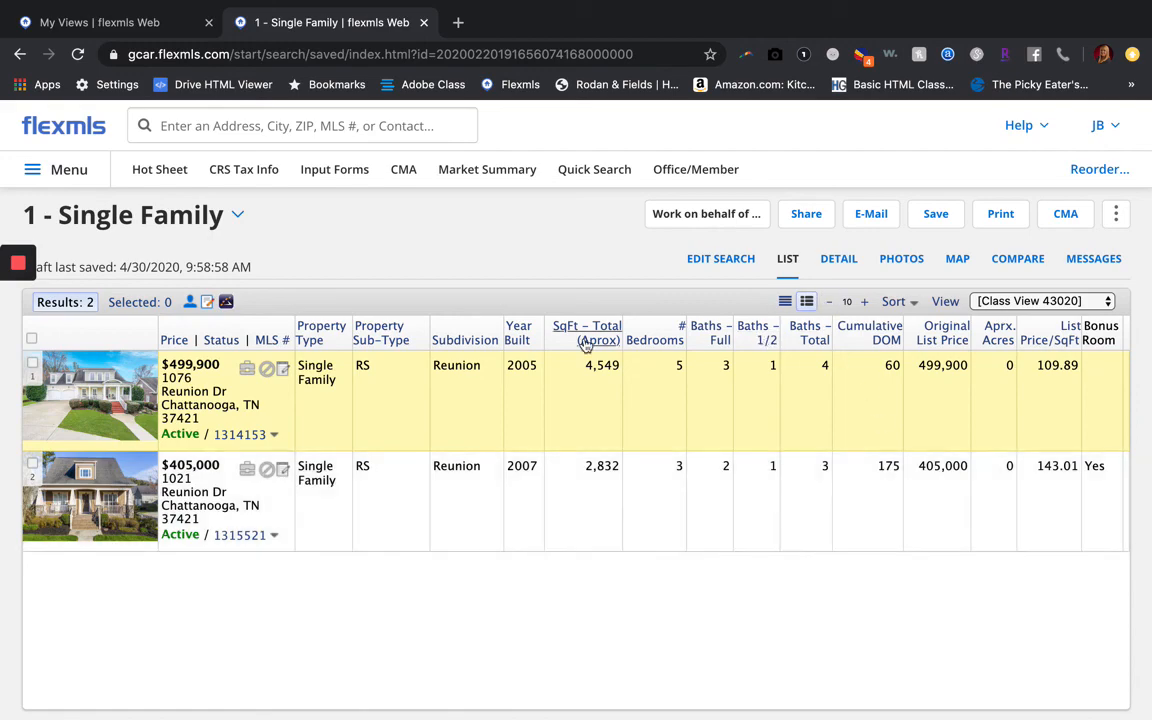
{"action": "left_click", "coordinate": [840, 259]}
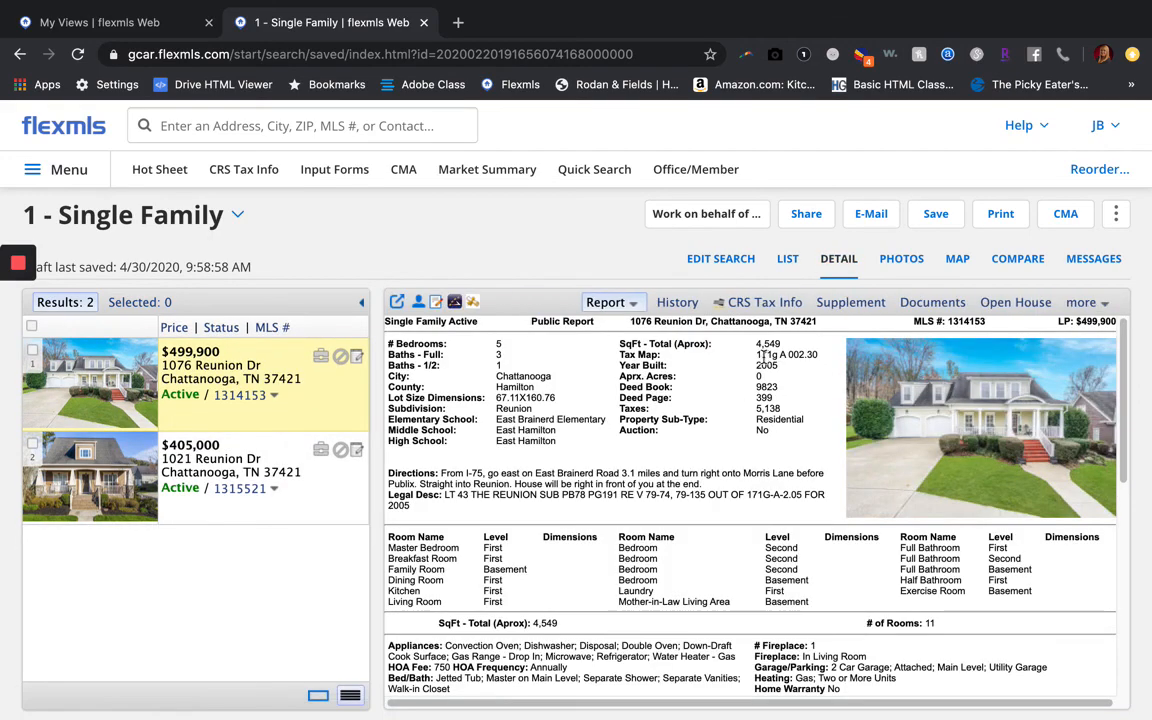
Scroll the detail report, then switch back to the List table of both Reunion homes in Class View 43020
{"action": "scroll", "coordinate": [720, 576], "scroll_direction": "down", "scroll_amount": 5}
{"action": "scroll", "coordinate": [720, 576], "scroll_direction": "down", "scroll_amount": 2}
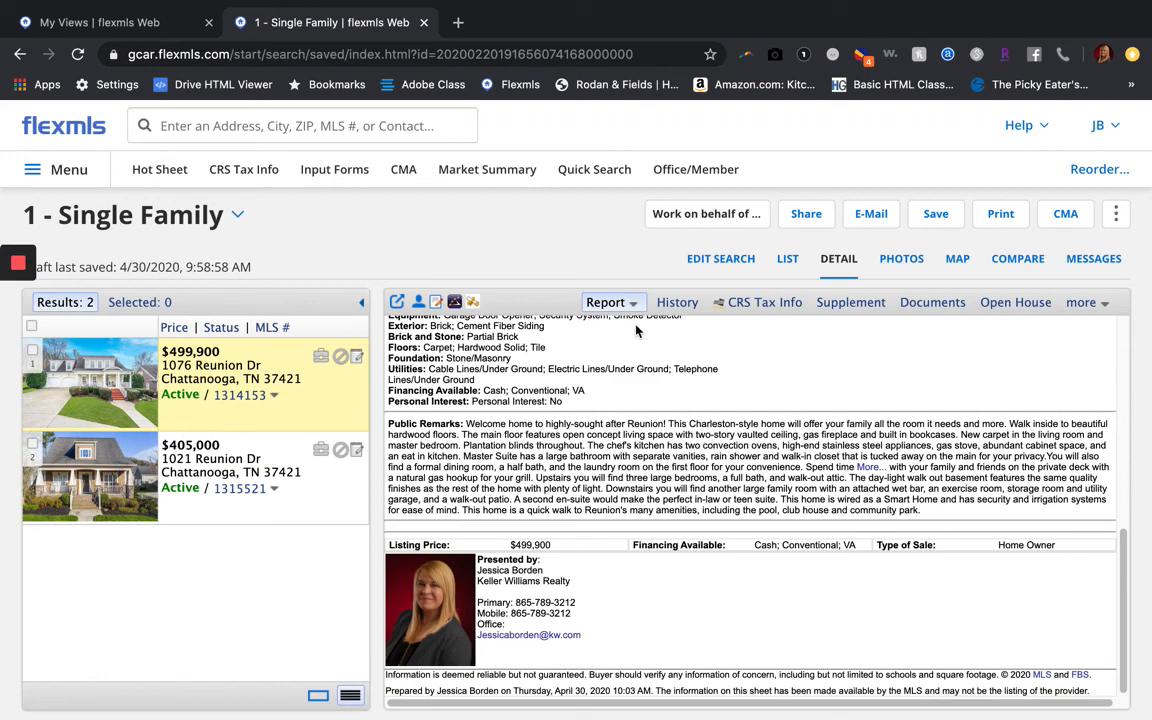
{"action": "left_click", "coordinate": [787, 261]}
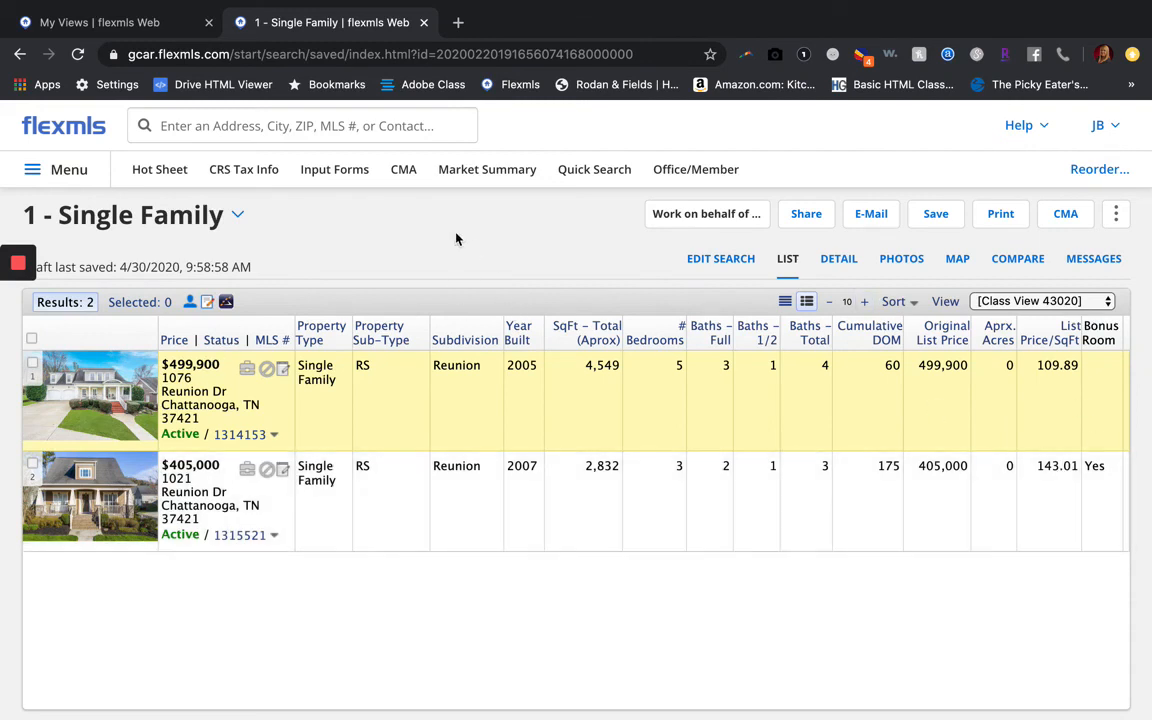
Remove Class View 43020 from My Views in Preferences and confirm the deletion
{"action": "left_click", "coordinate": [63, 172]}
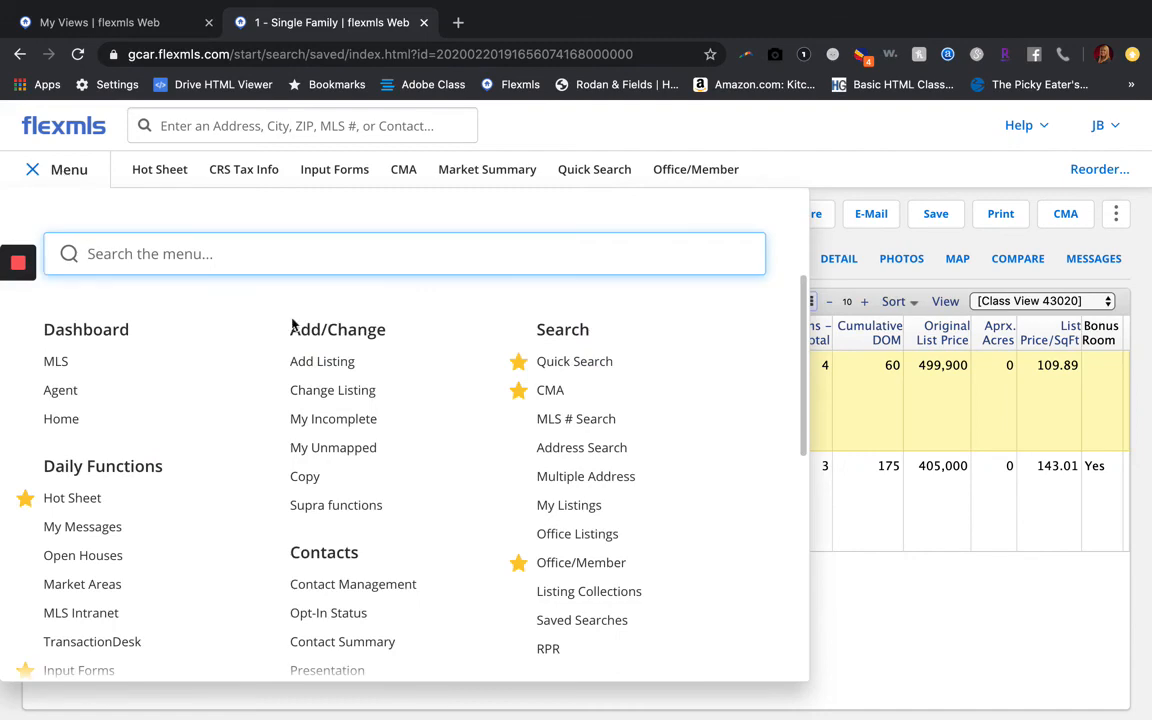
{"action": "scroll", "coordinate": [330, 422], "scroll_direction": "down", "scroll_amount": 10}
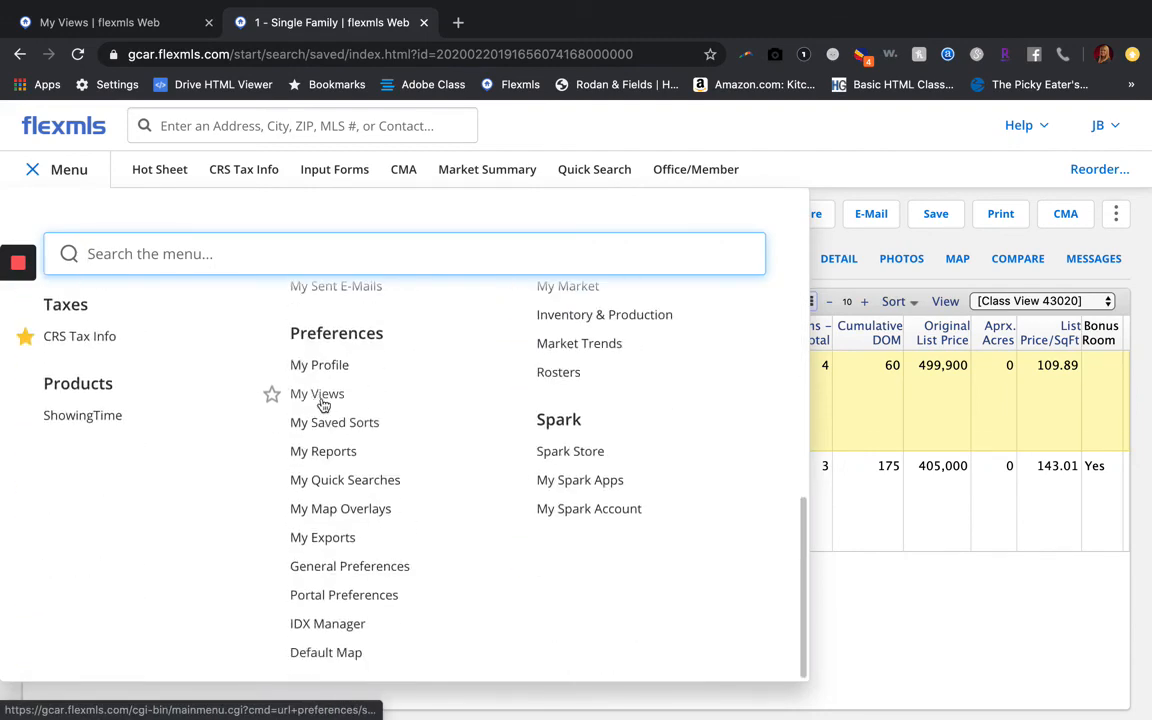
{"action": "left_click", "coordinate": [302, 396]}
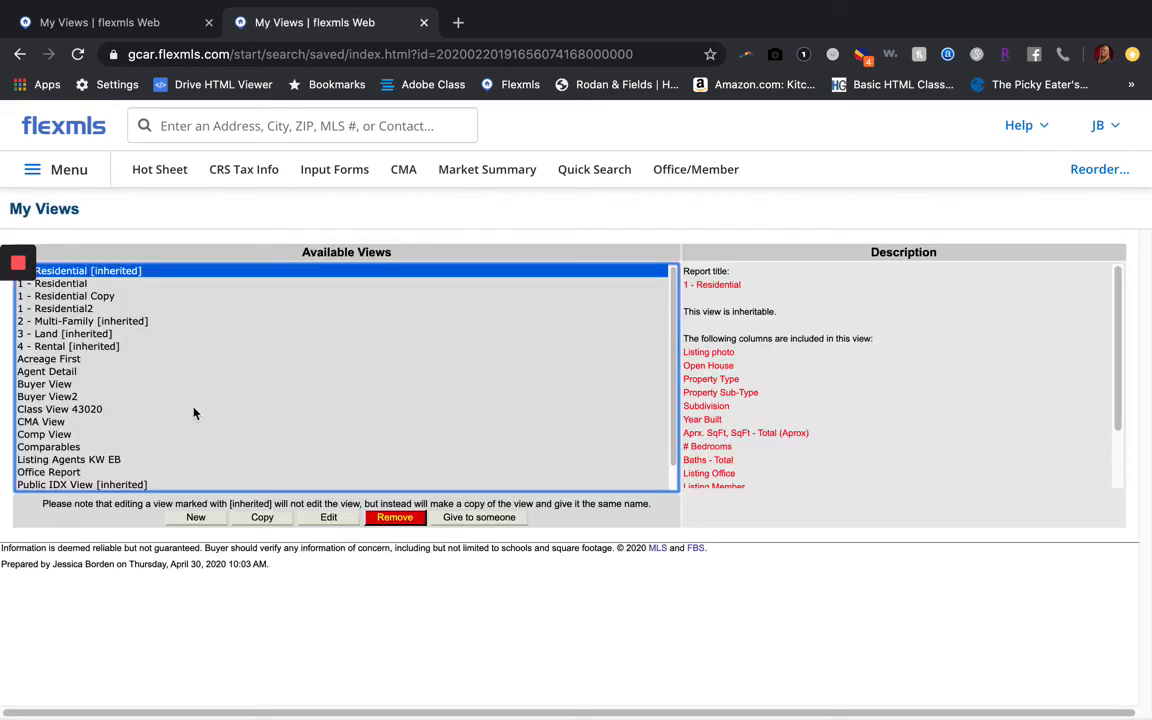
{"action": "left_click", "coordinate": [93, 411]}
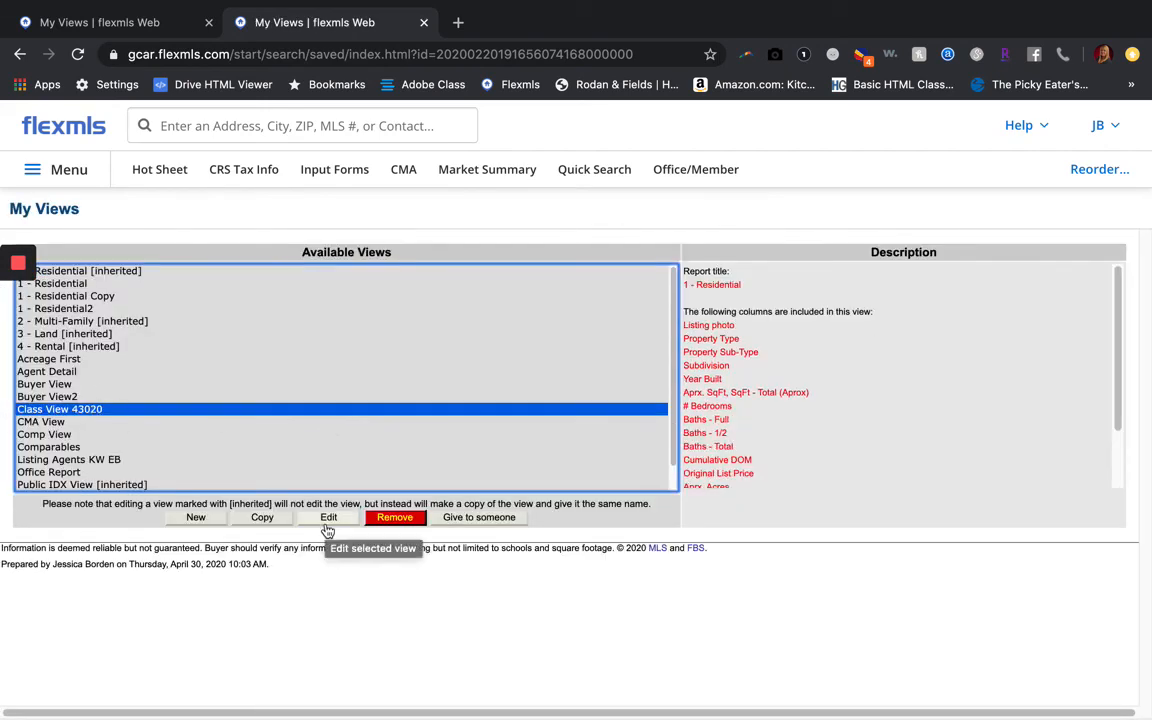
{"action": "left_click", "coordinate": [396, 520]}
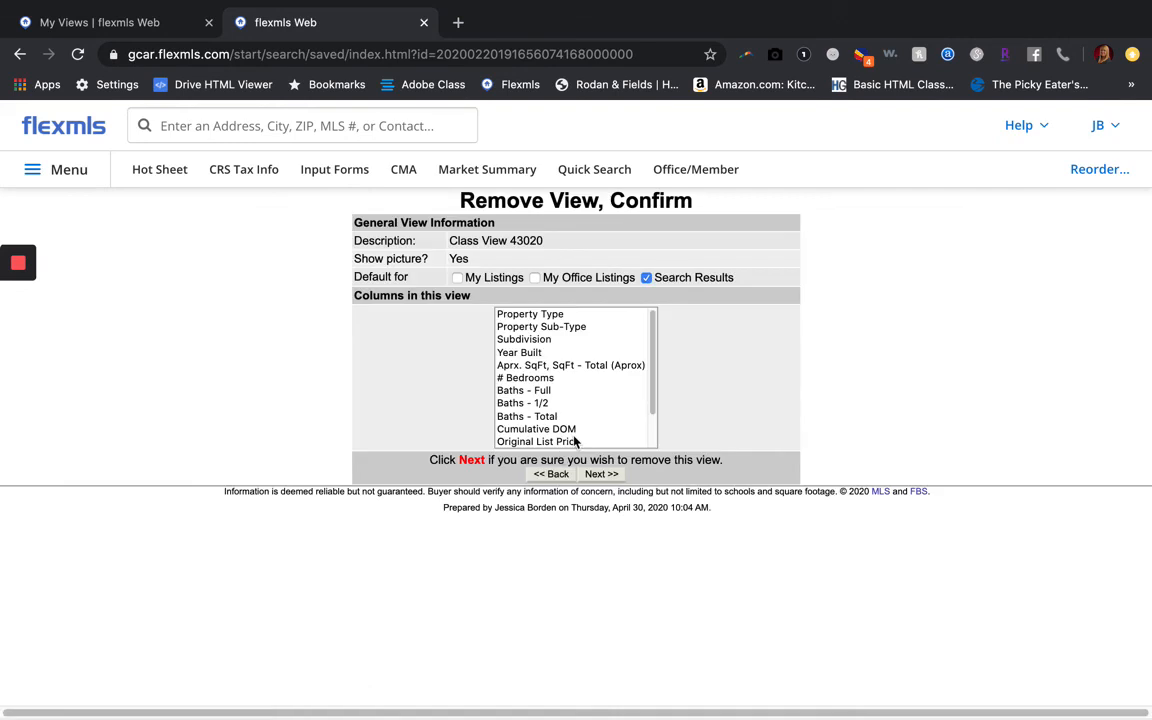
{"action": "left_click", "coordinate": [601, 474]}
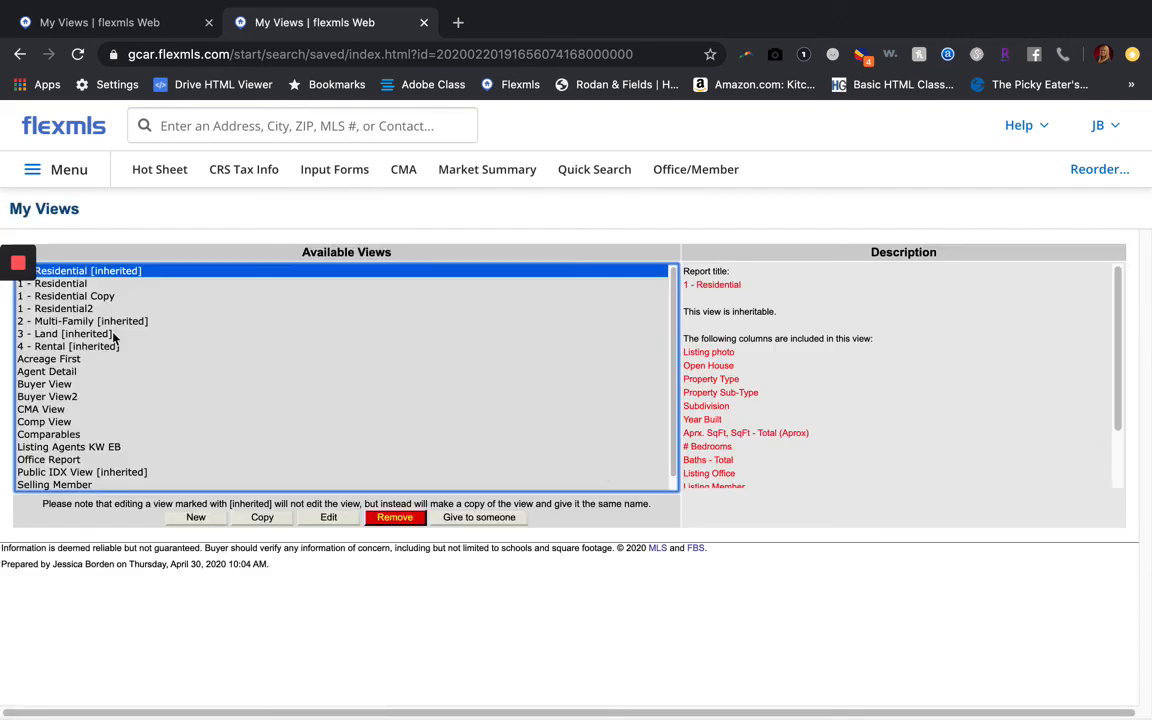